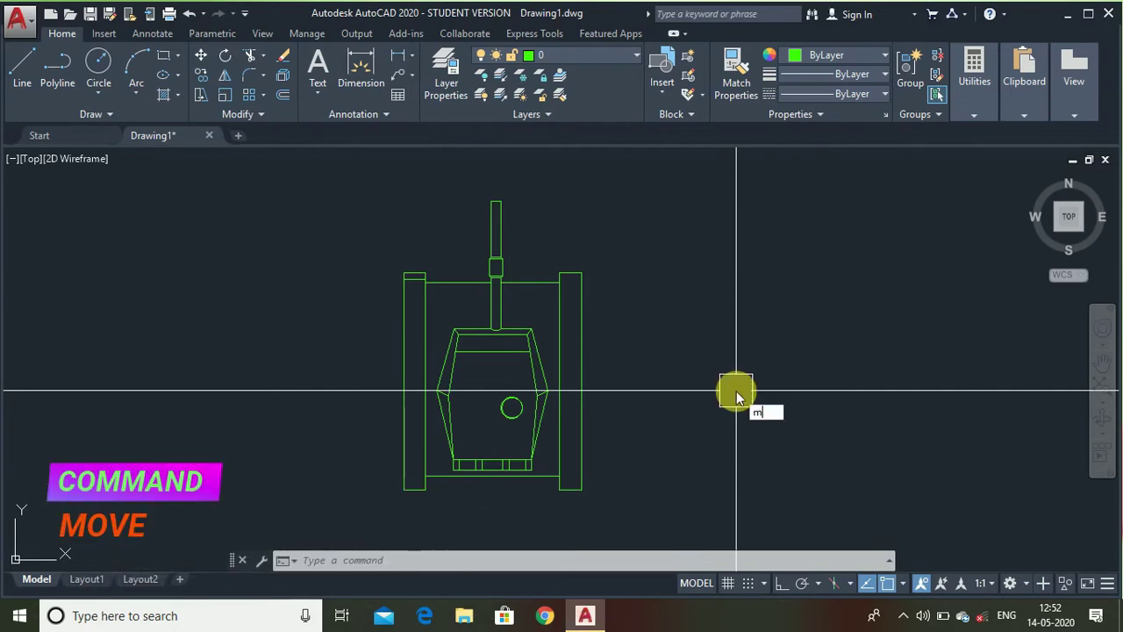
Move the whole tank from the bottom-left corner of its left track about 912 units horizontally into the yellow frame.
key(Return)
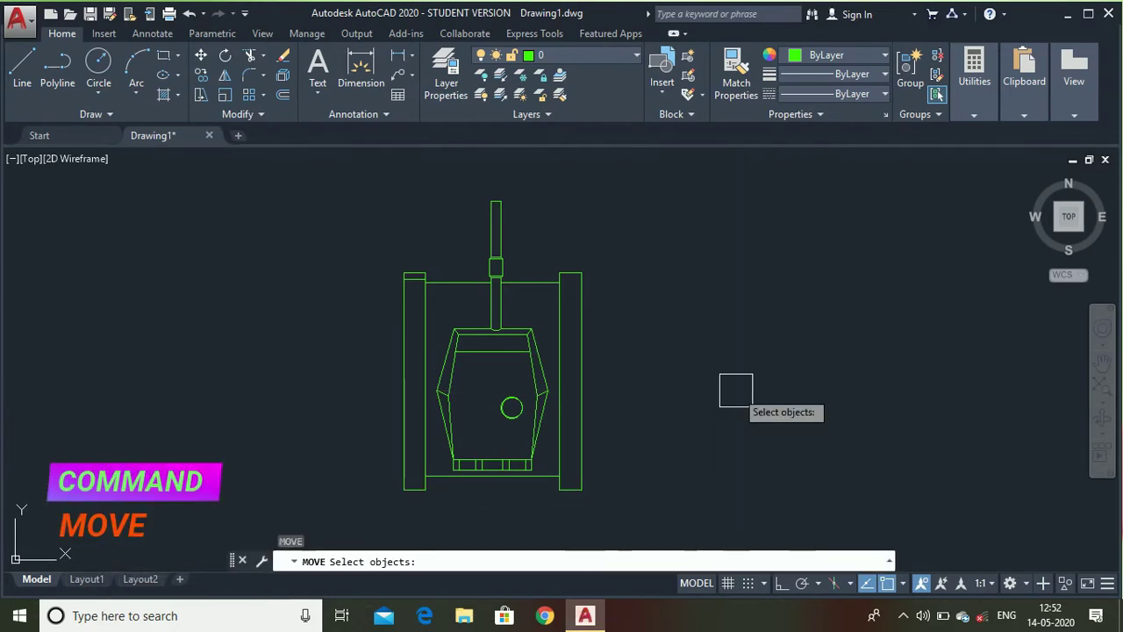
click(286, 161)
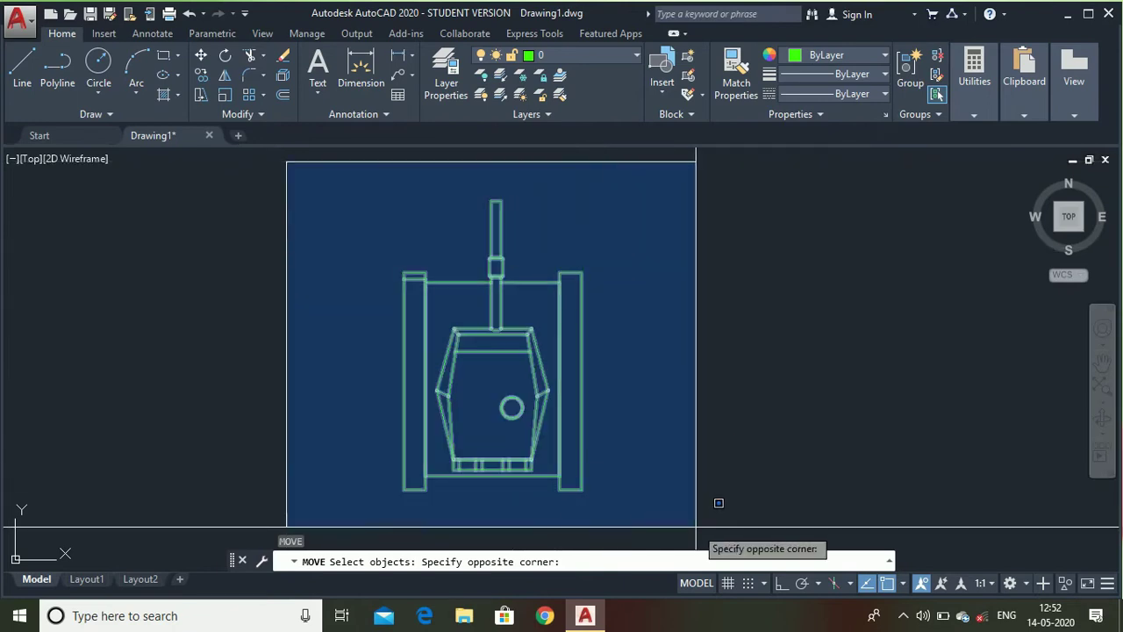
click(696, 526)
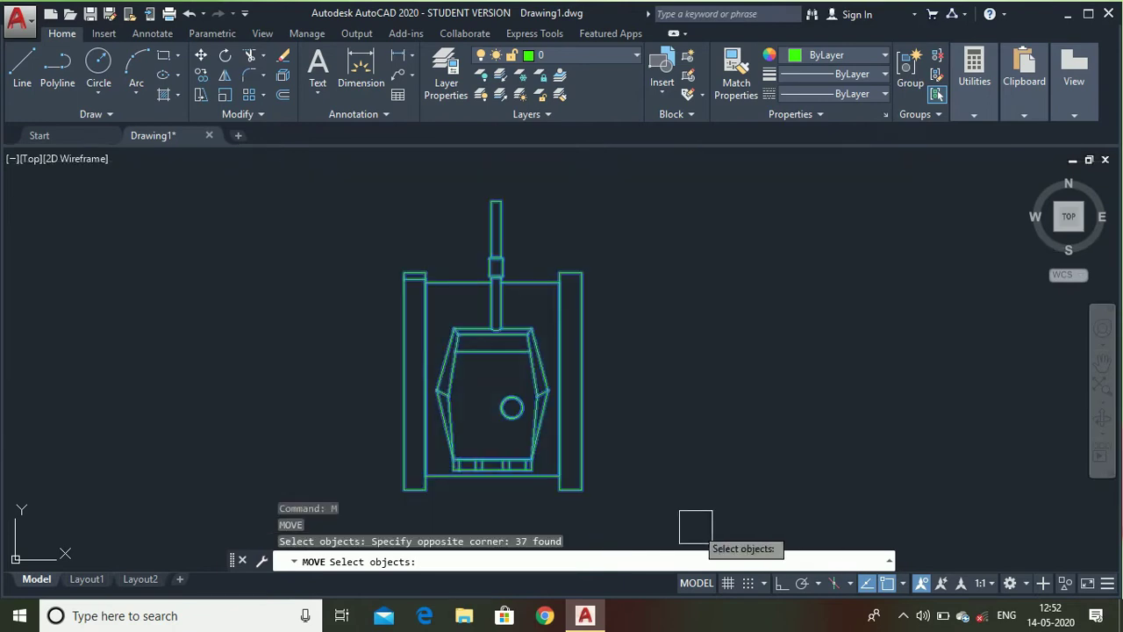
key(Return)
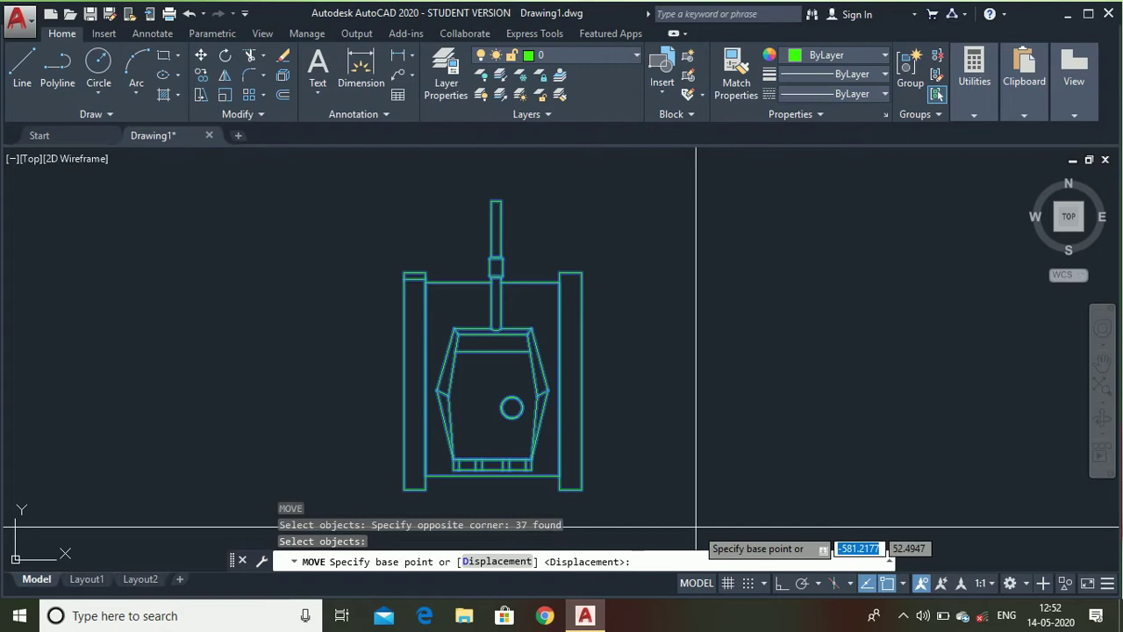
click(403, 489)
scroll(342, 399, down, 5)
scroll(296, 402, down, 4)
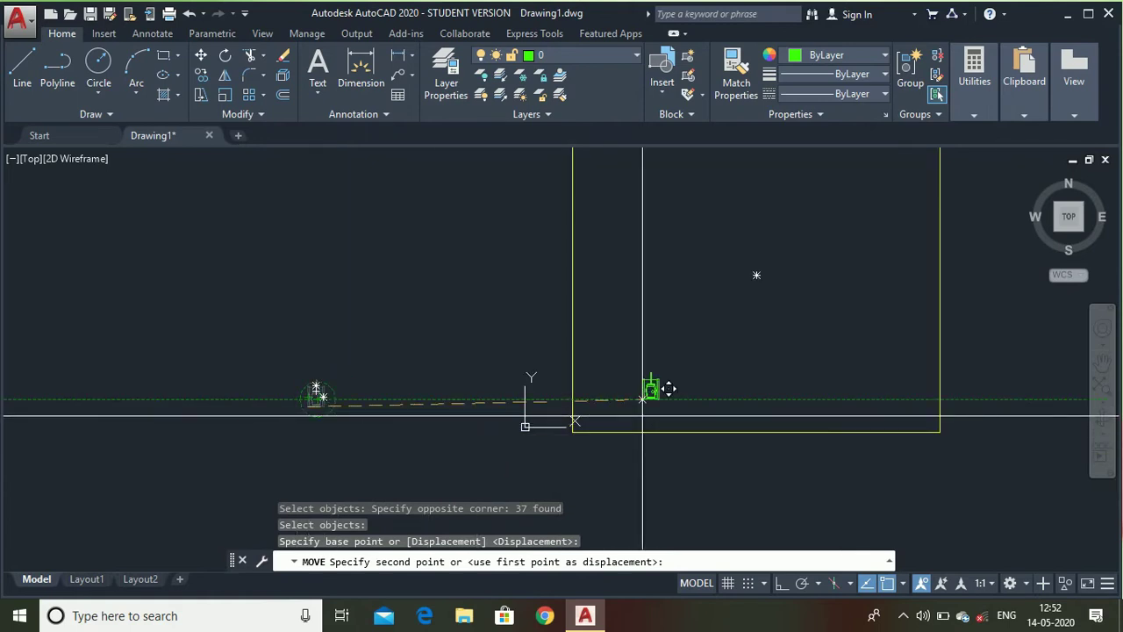
scroll(627, 397, up, 2)
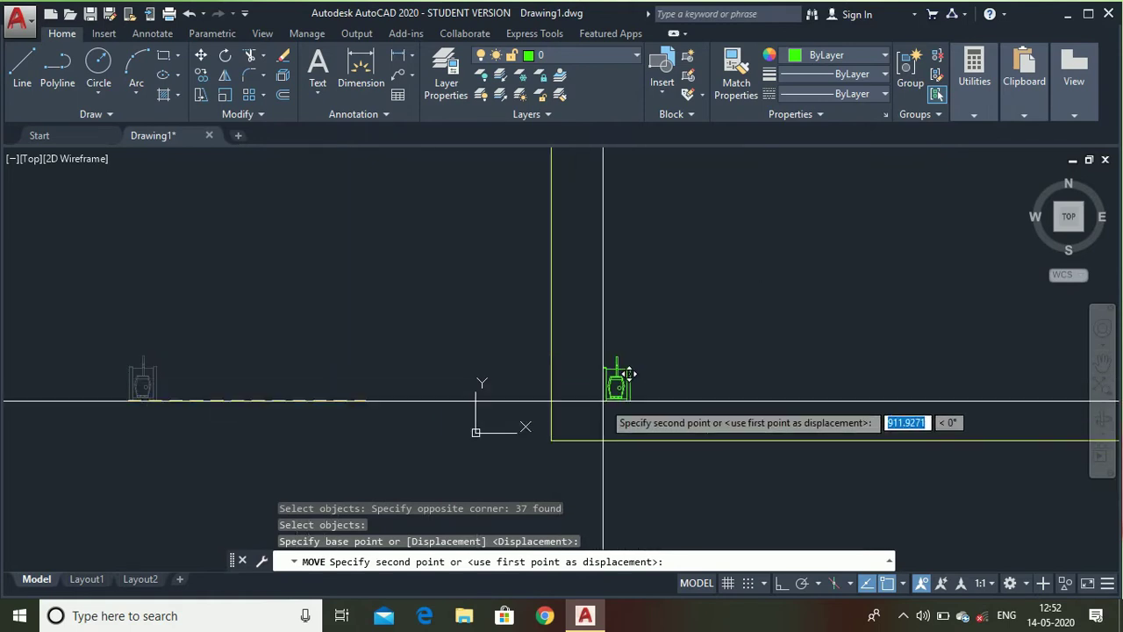
click(627, 372)
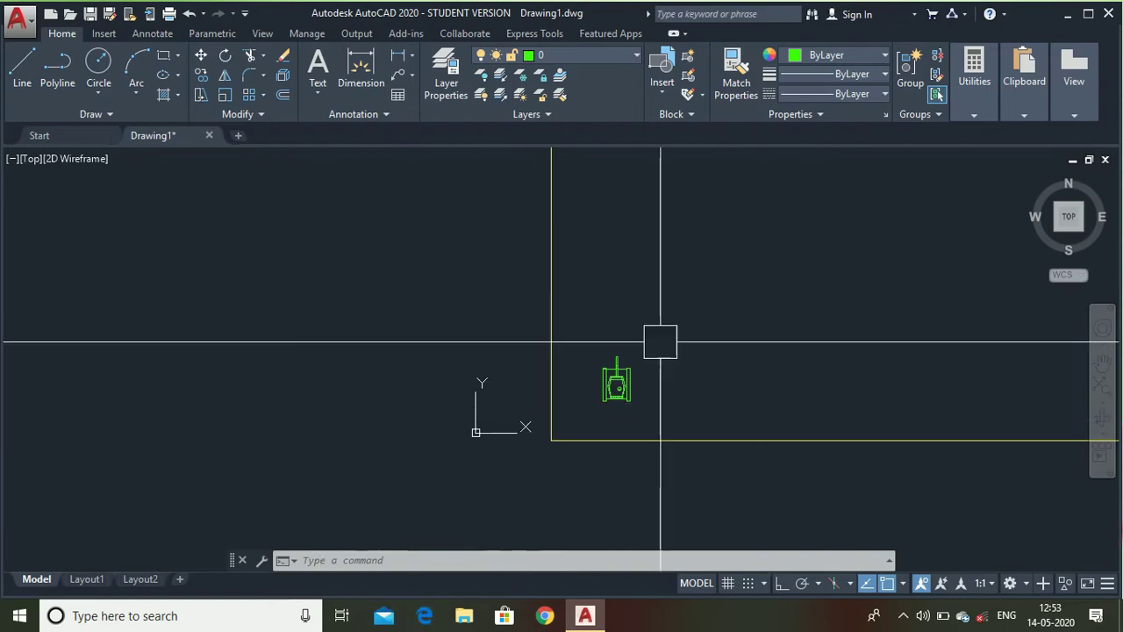
Copy the whole tank from its rear edge midpoint, placing two copies about 110 and 232 units to its right.
scroll(660, 342, up, 4)
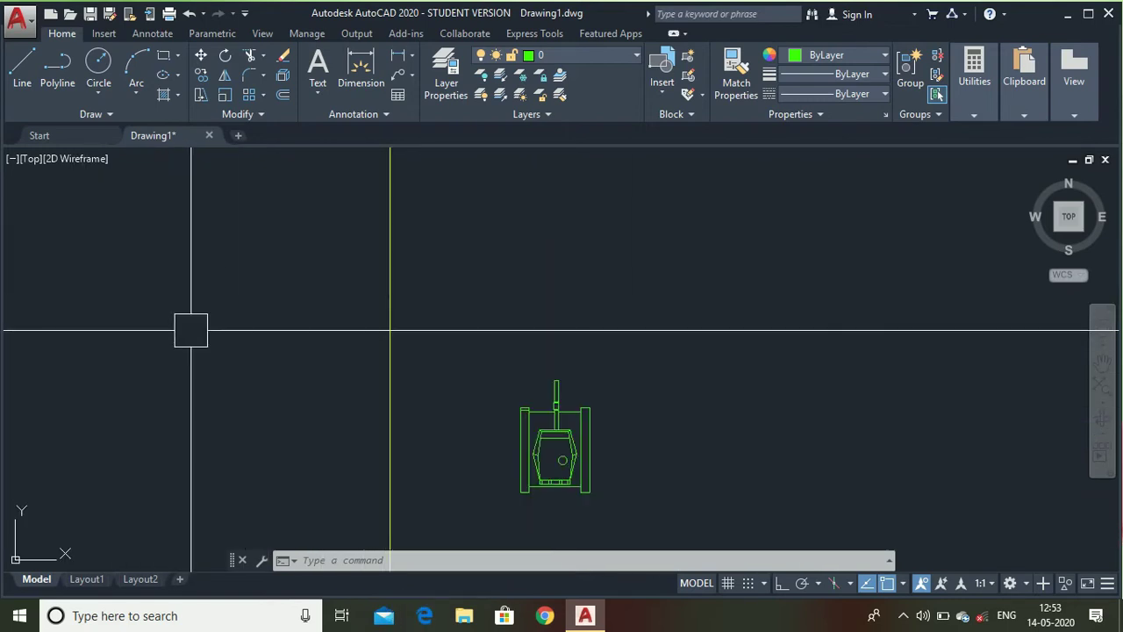
text(COPY)
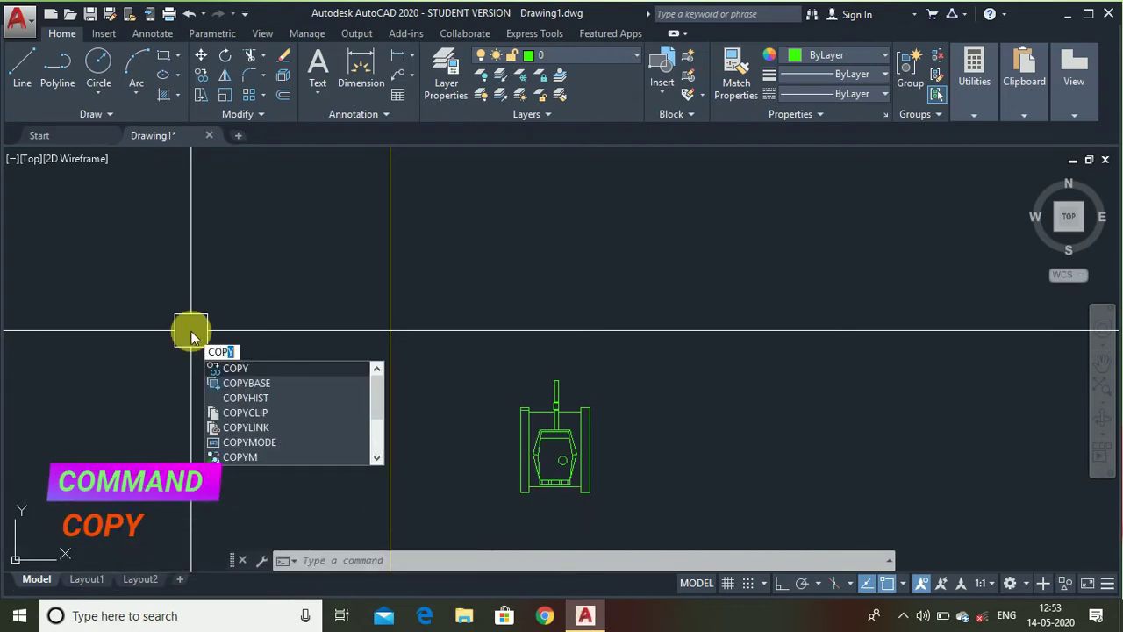
key(Return)
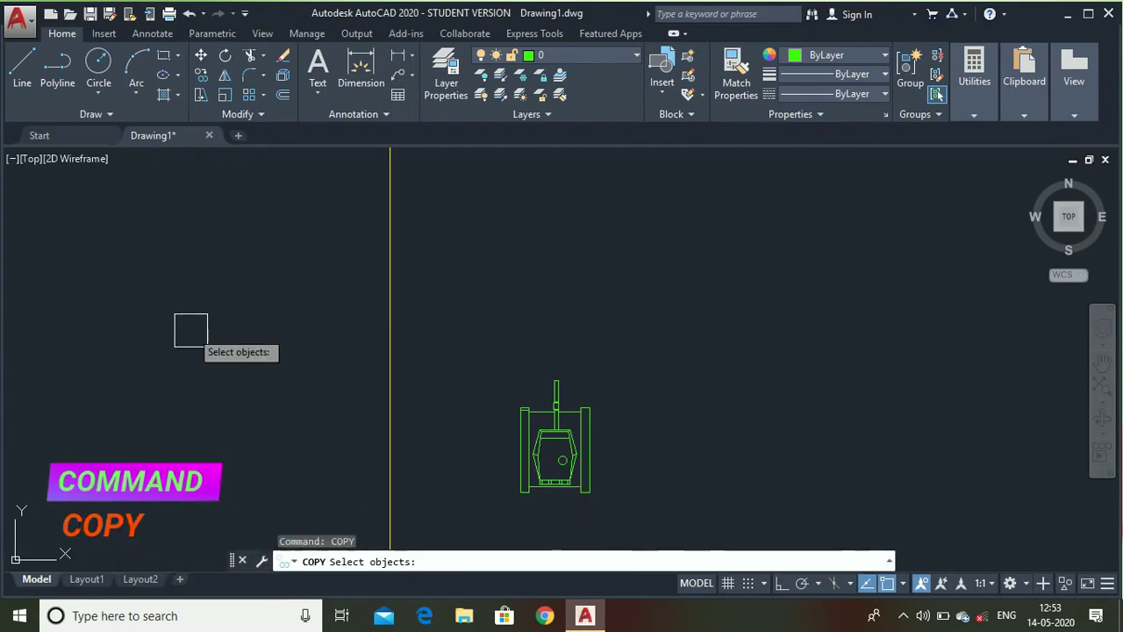
scroll(35, 254, down, 2)
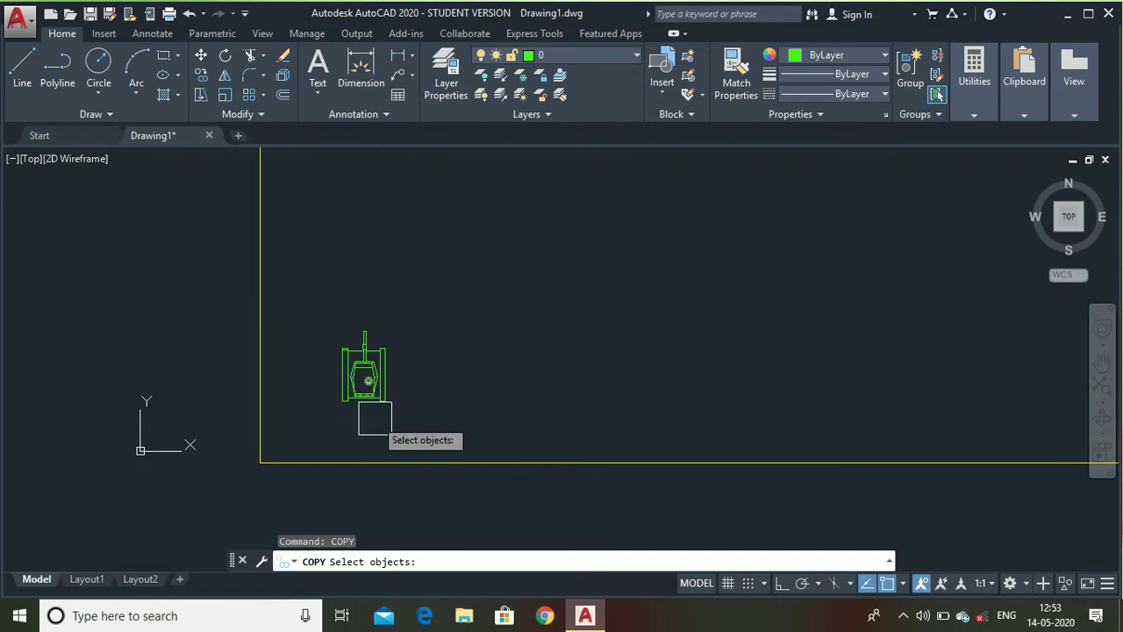
scroll(383, 419, up, 5)
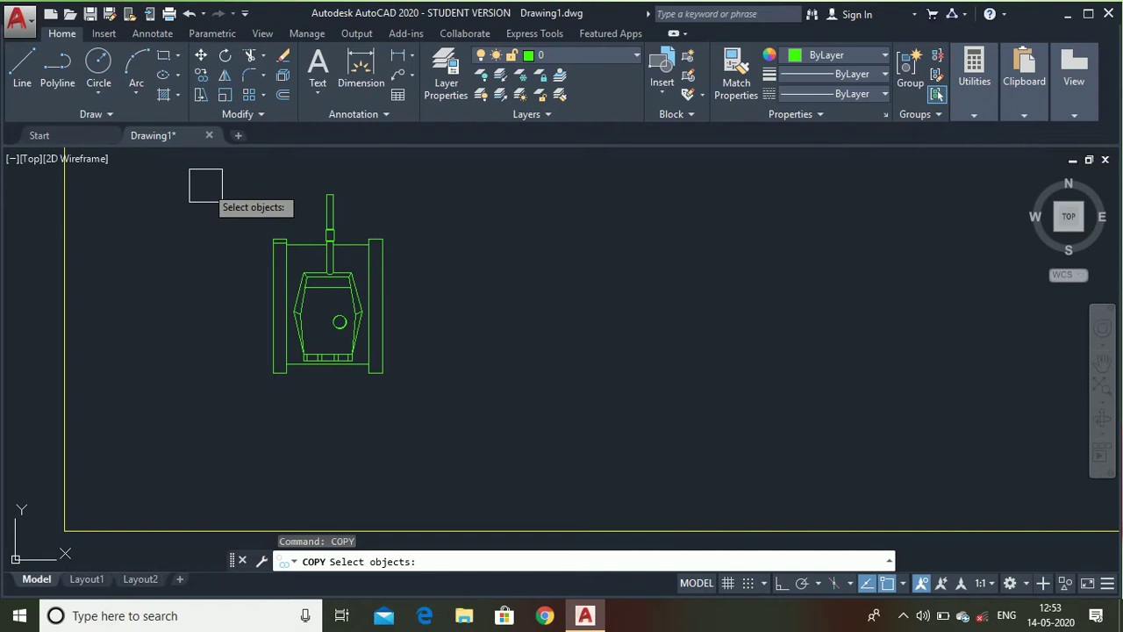
scroll(285, 168, up, 2)
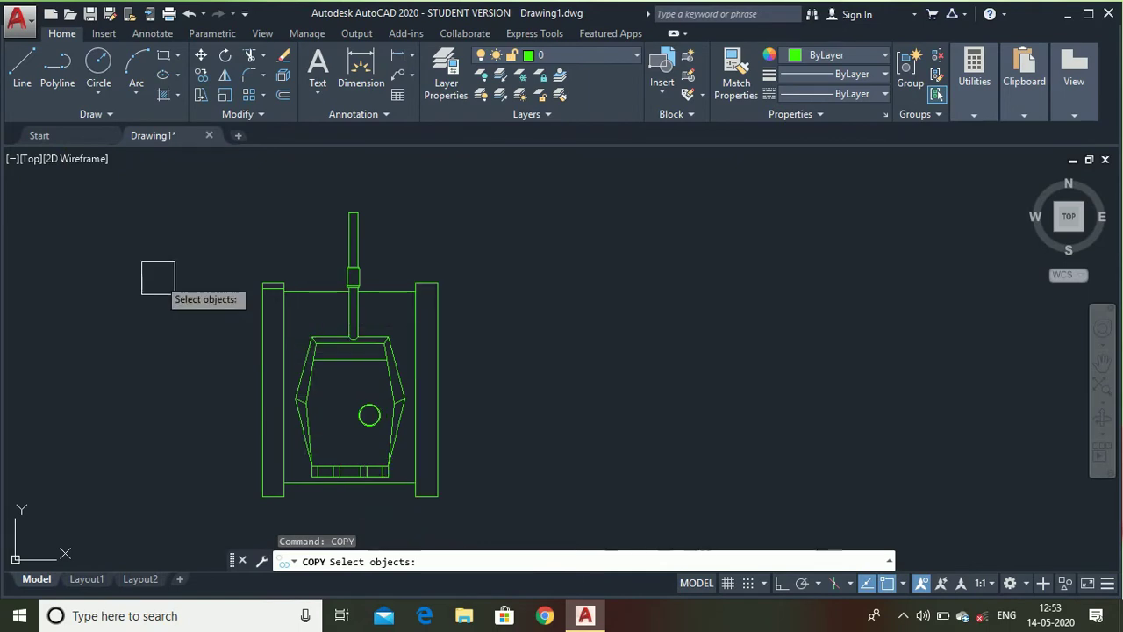
scroll(158, 278, down, 2)
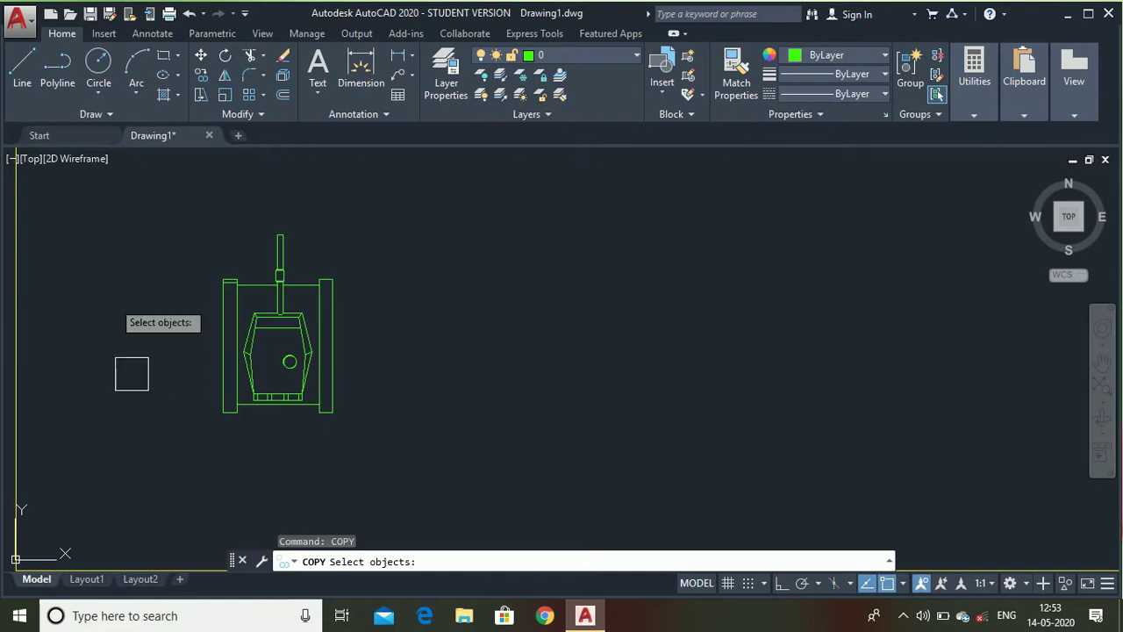
click(137, 174)
click(453, 494)
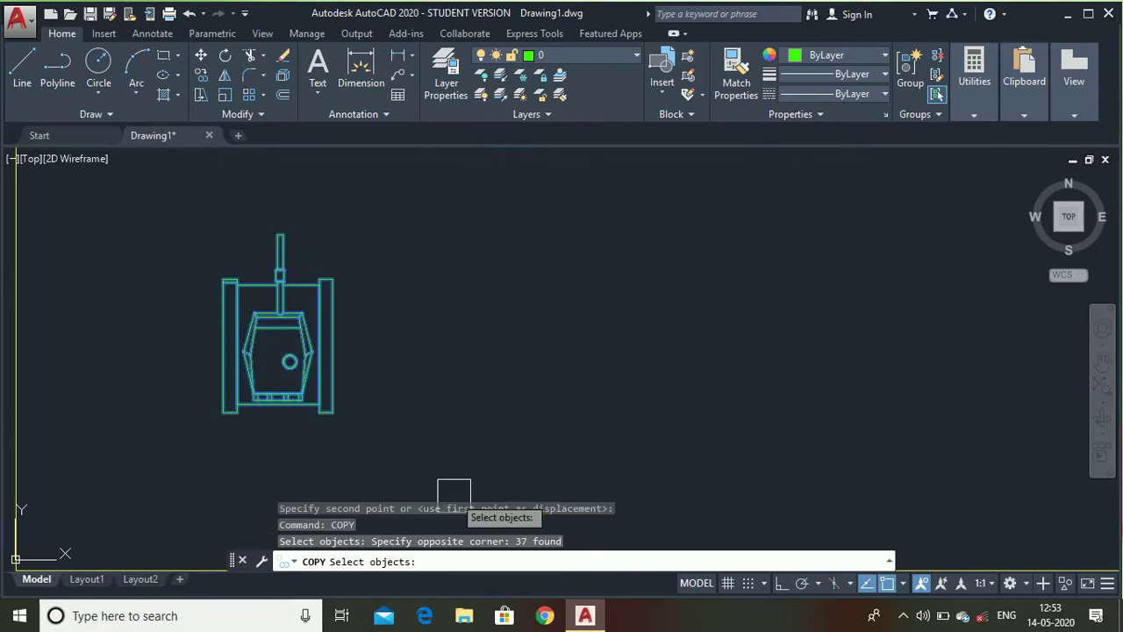
key(Return)
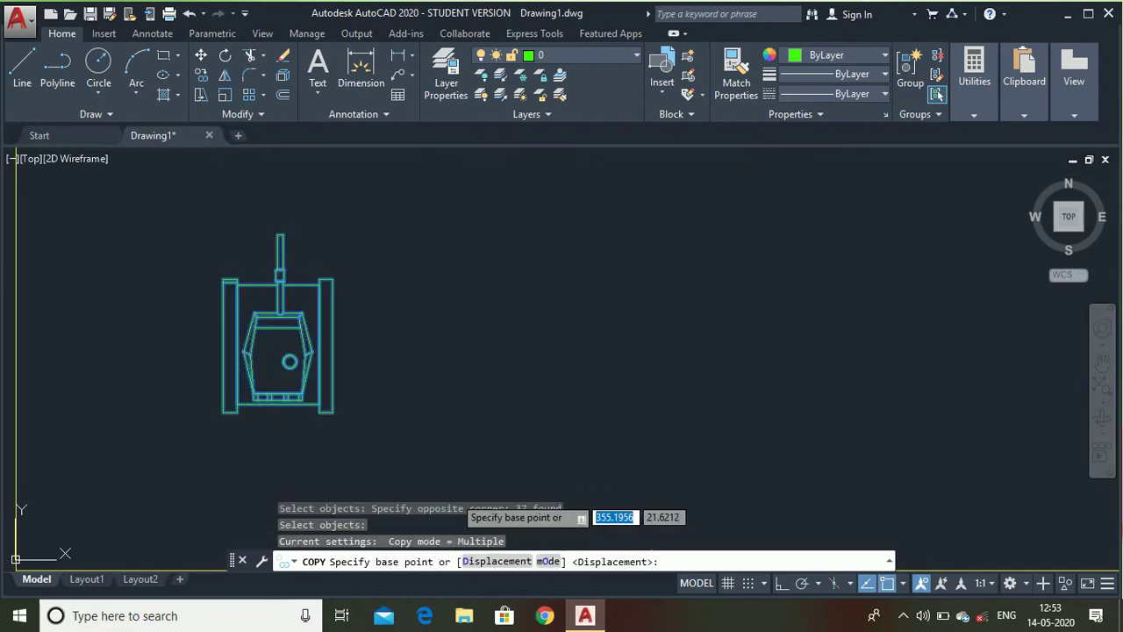
click(279, 401)
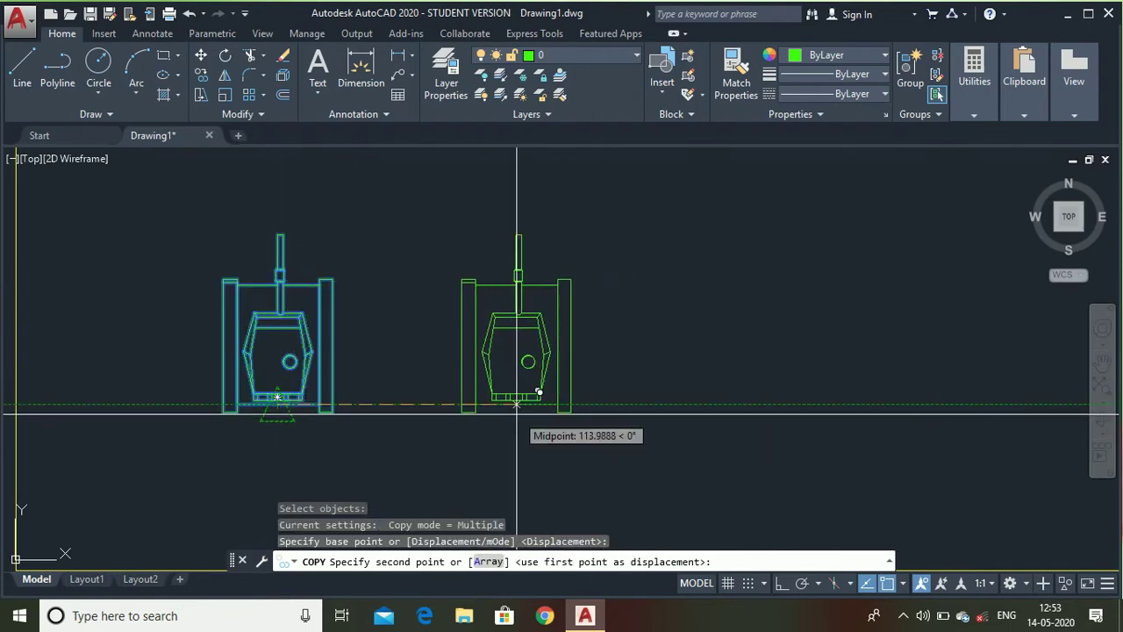
click(510, 404)
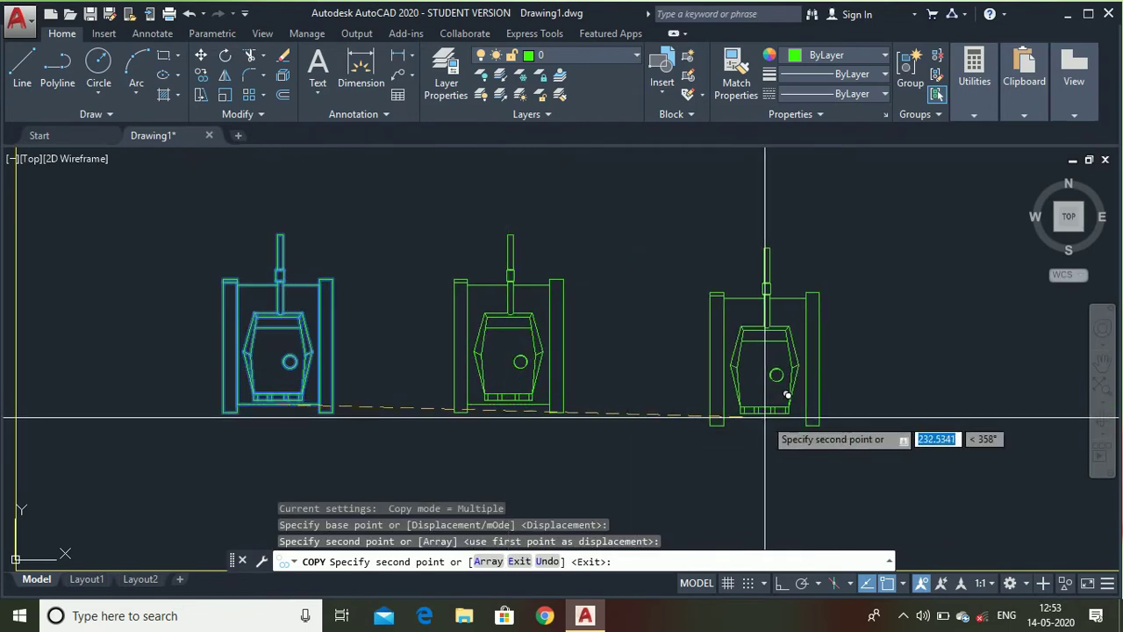
click(766, 412)
scroll(571, 356, down, 2)
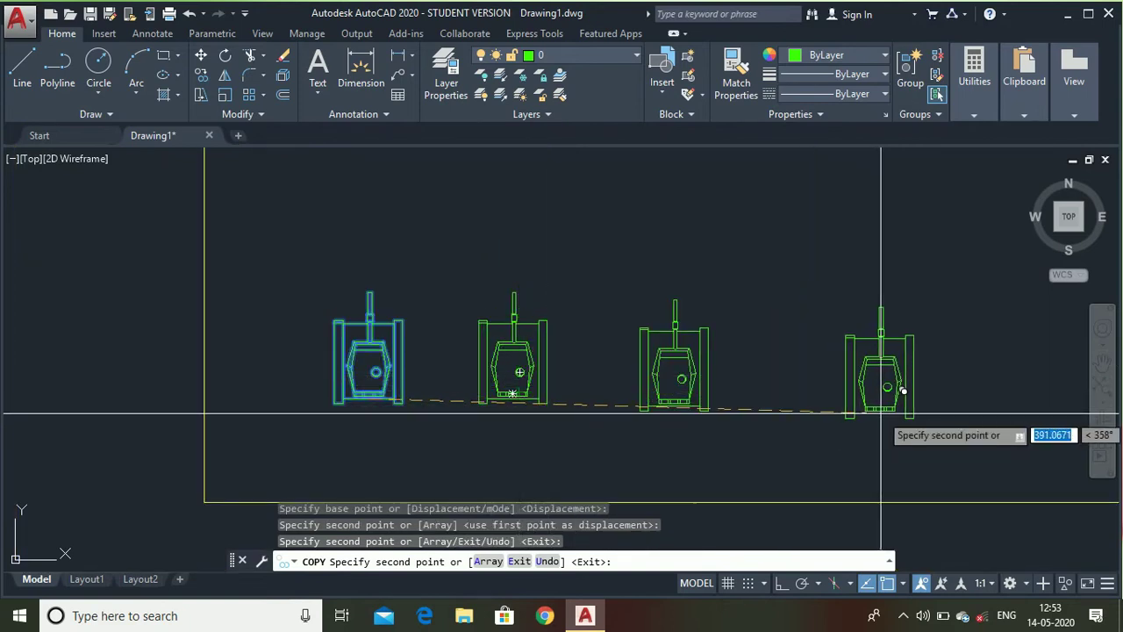
Turn on Ortho mode and place a third copy to the right, level with the original tank, finishing the copying.
click(781, 583)
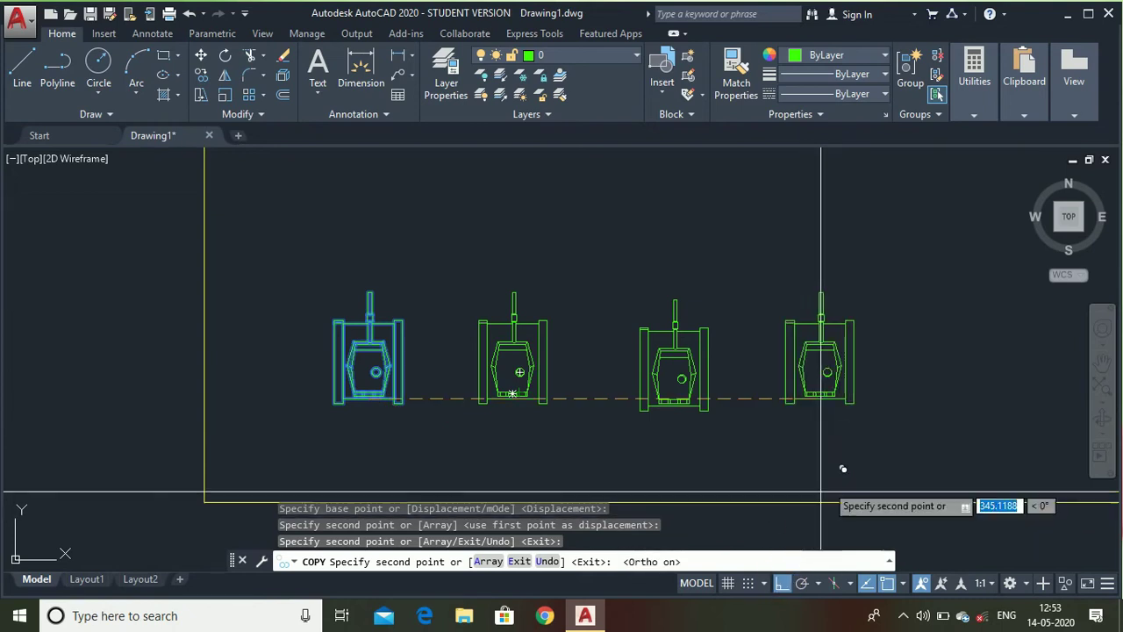
click(864, 440)
scroll(660, 411, down, 2)
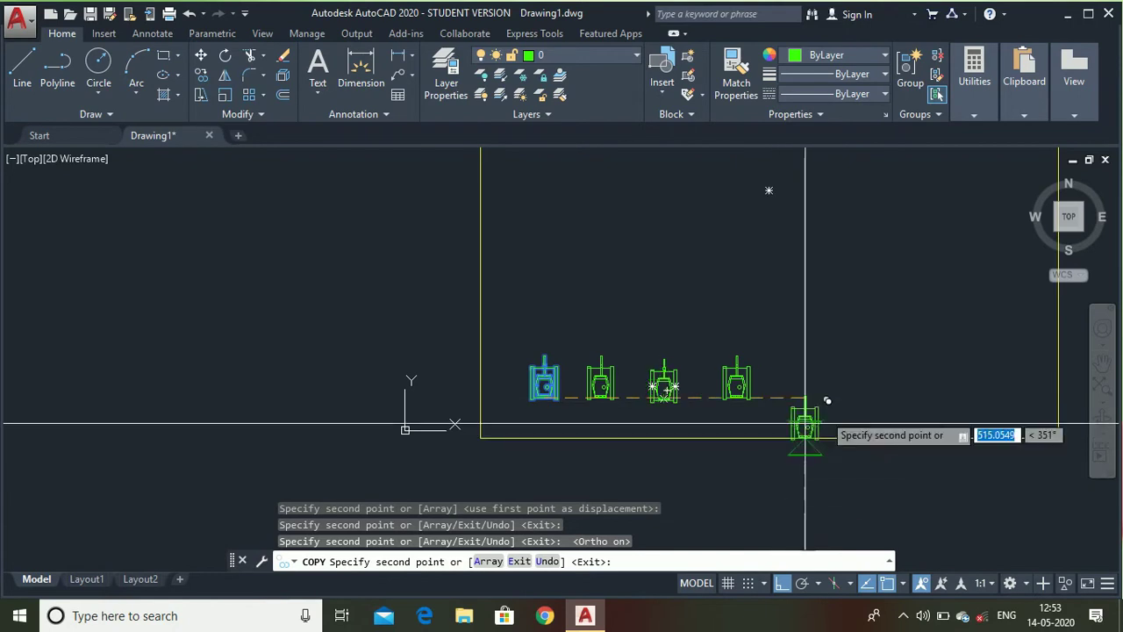
key(Escape)
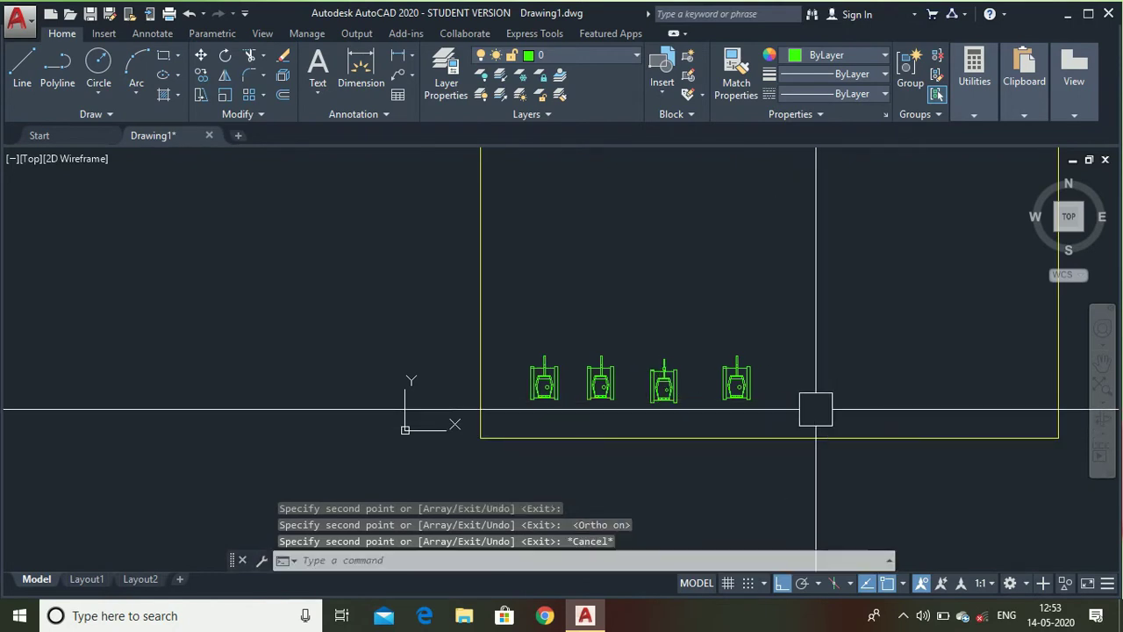
Rotate the rightmost tank 90 degrees about the centre of its hatch circle.
scroll(623, 356, up, 4)
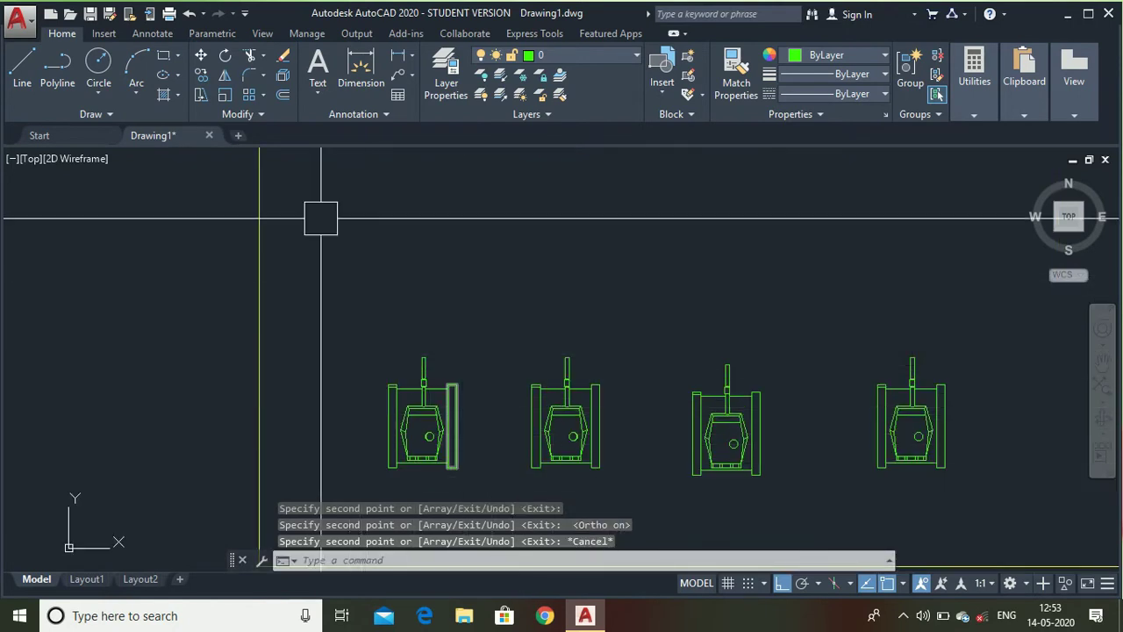
scroll(292, 234, down, 2)
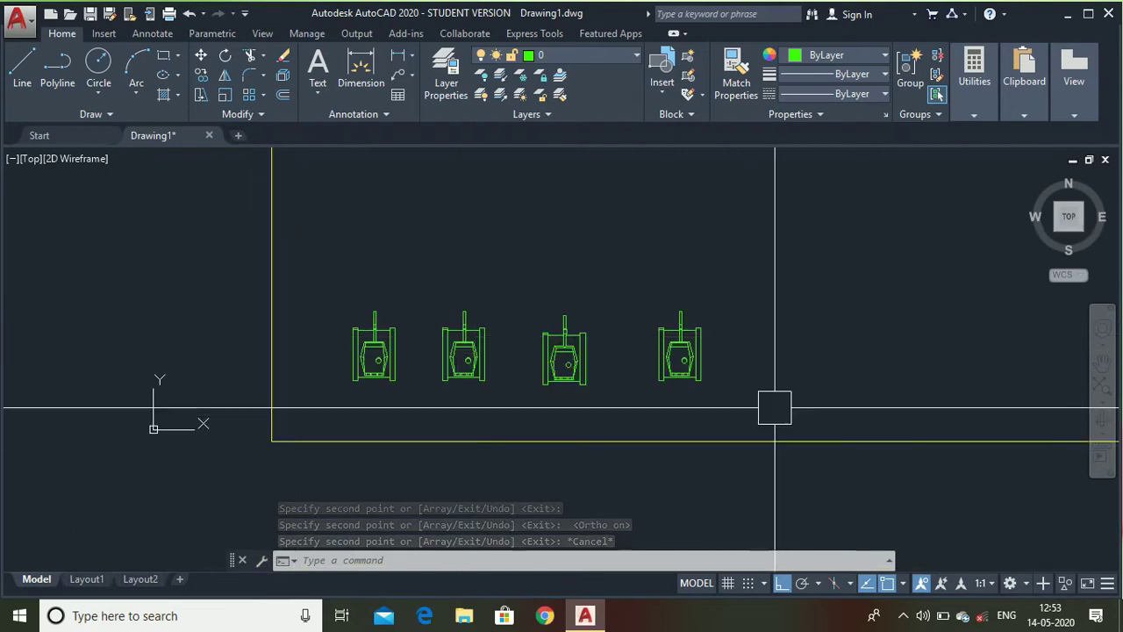
scroll(763, 391, up, 2)
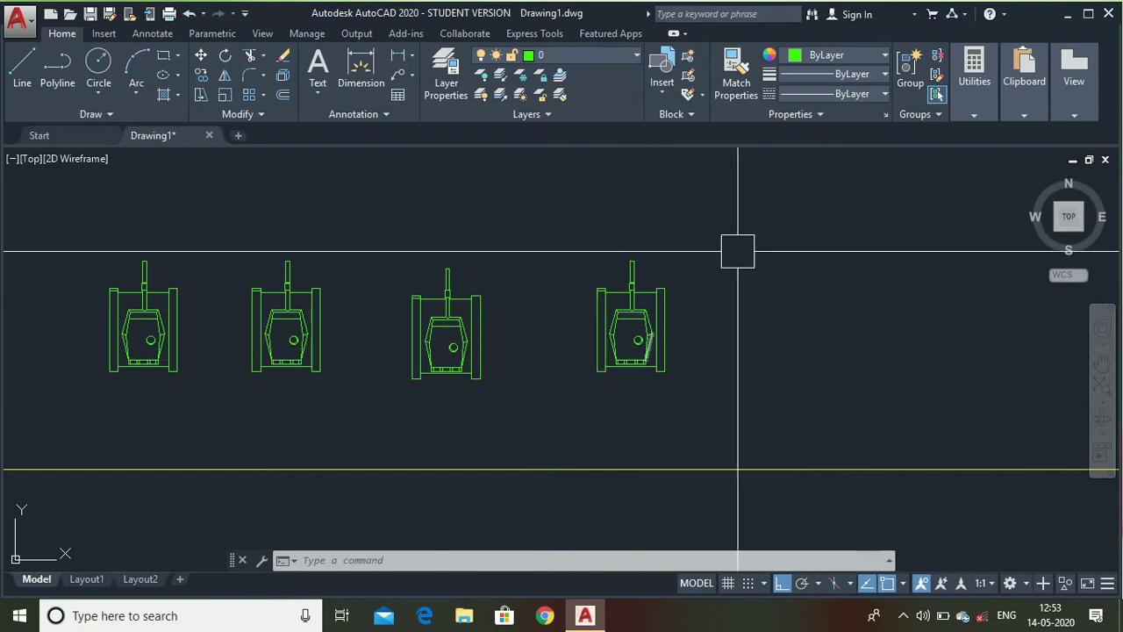
scroll(742, 253, up, 4)
scroll(505, 237, down, 2)
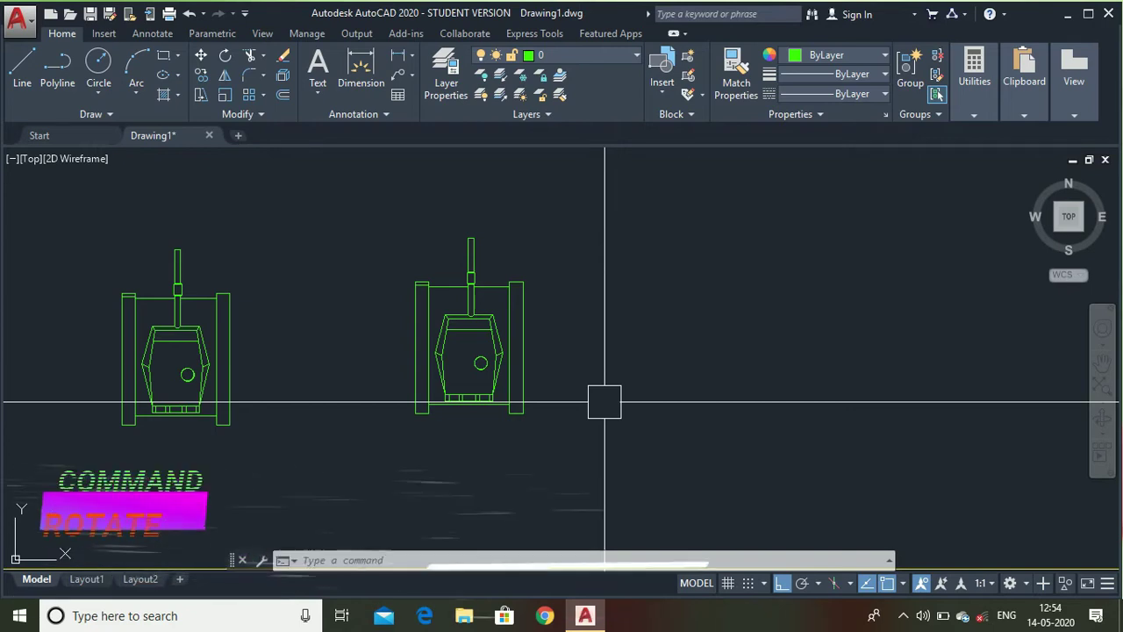
text(ROTATe)
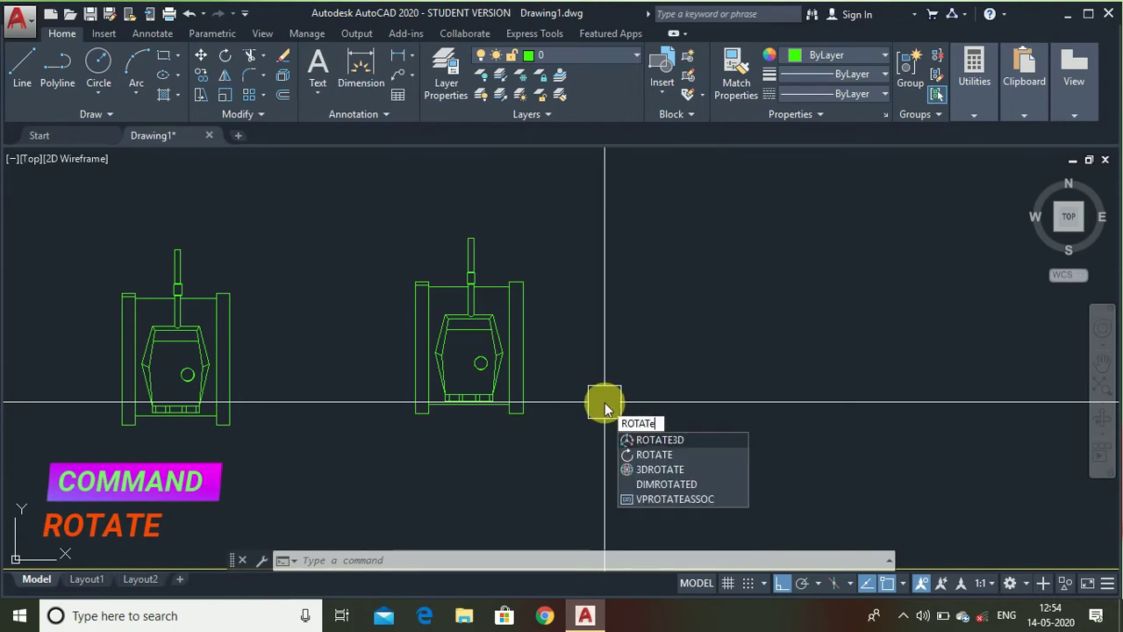
key(Return)
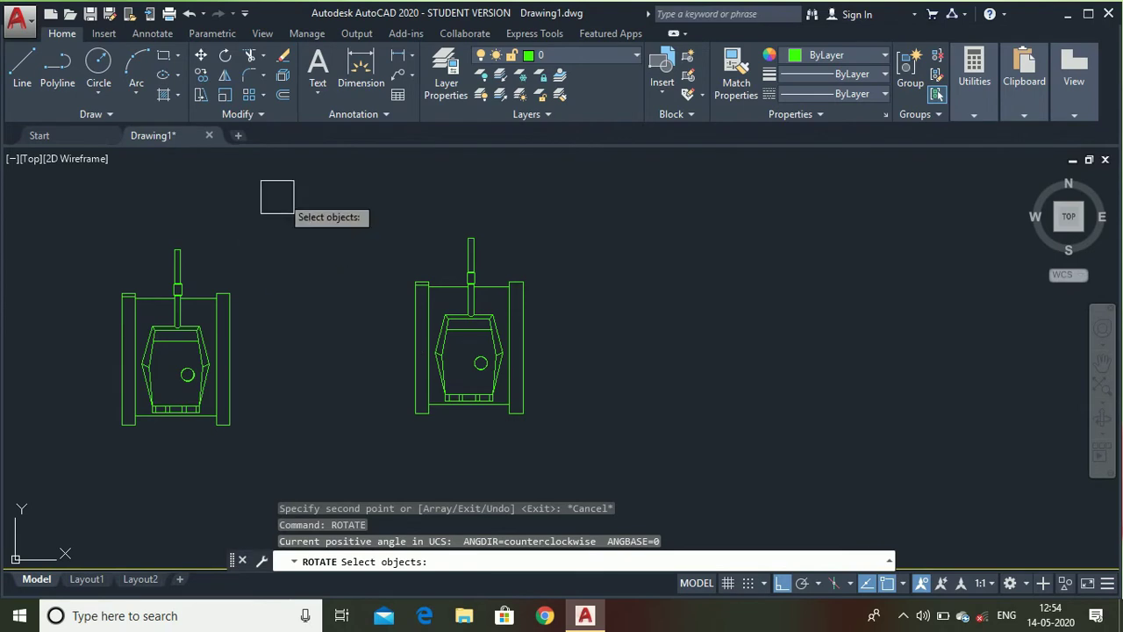
click(298, 194)
click(632, 486)
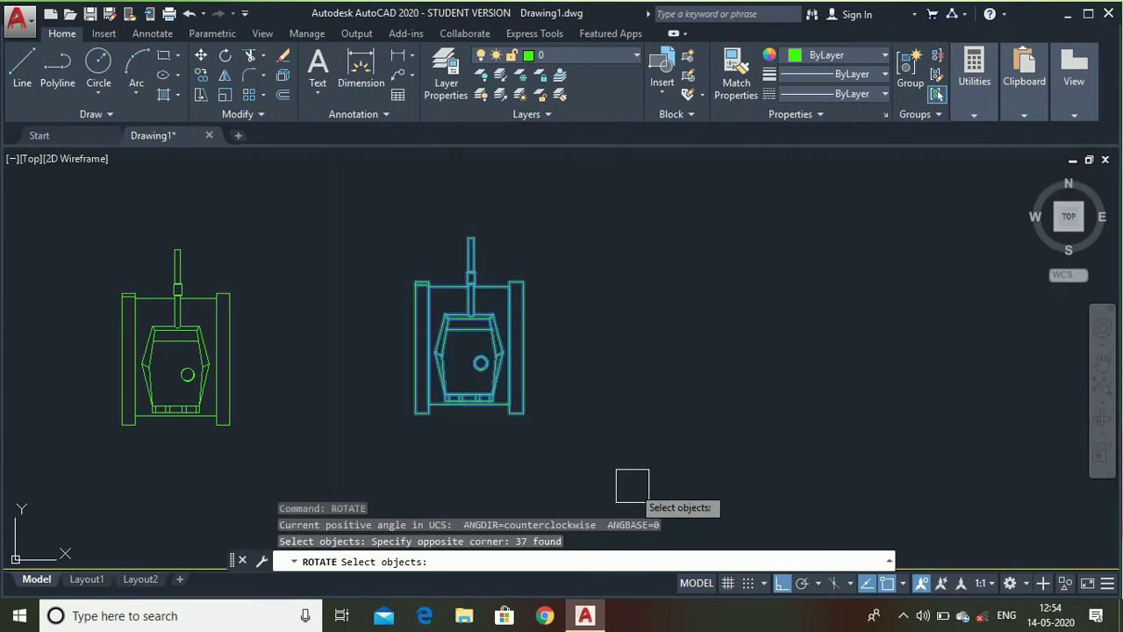
key(Return)
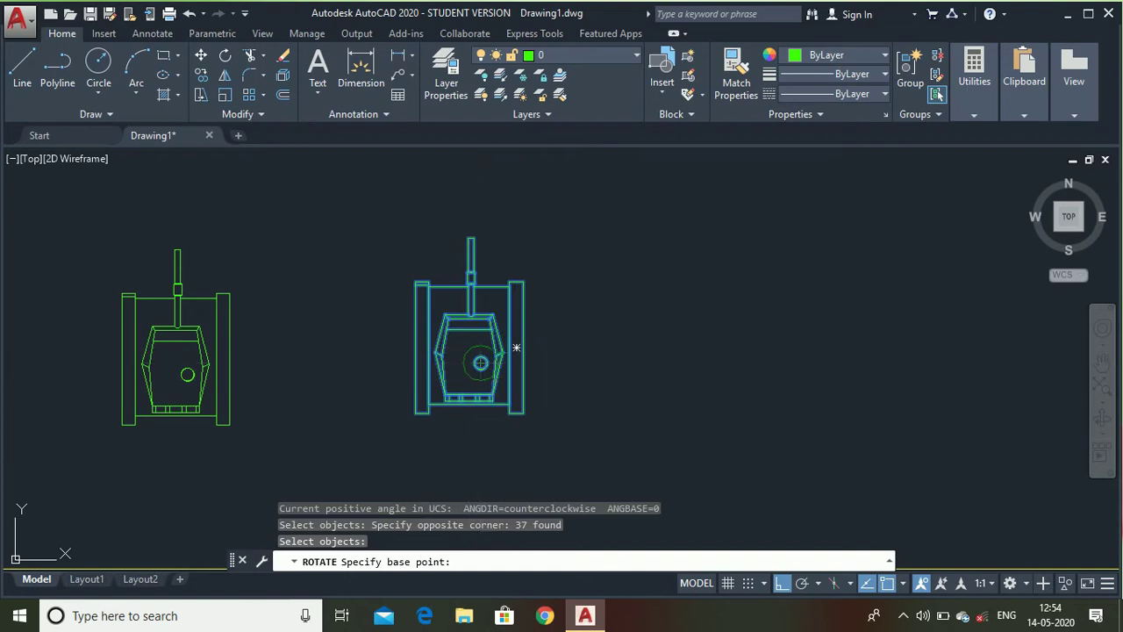
click(481, 362)
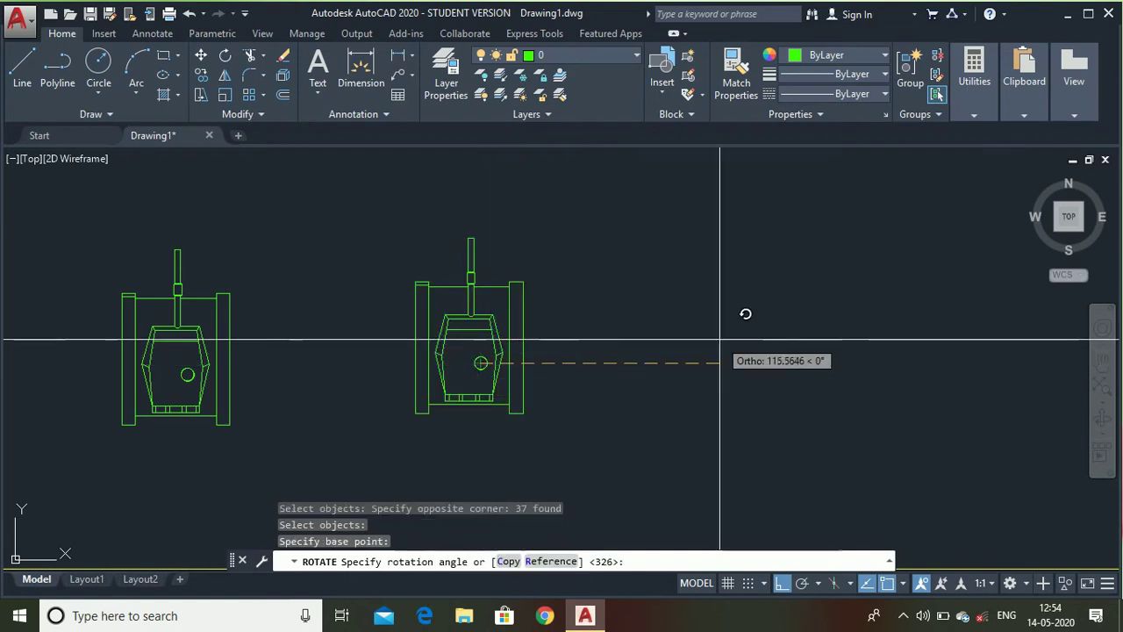
text(90)
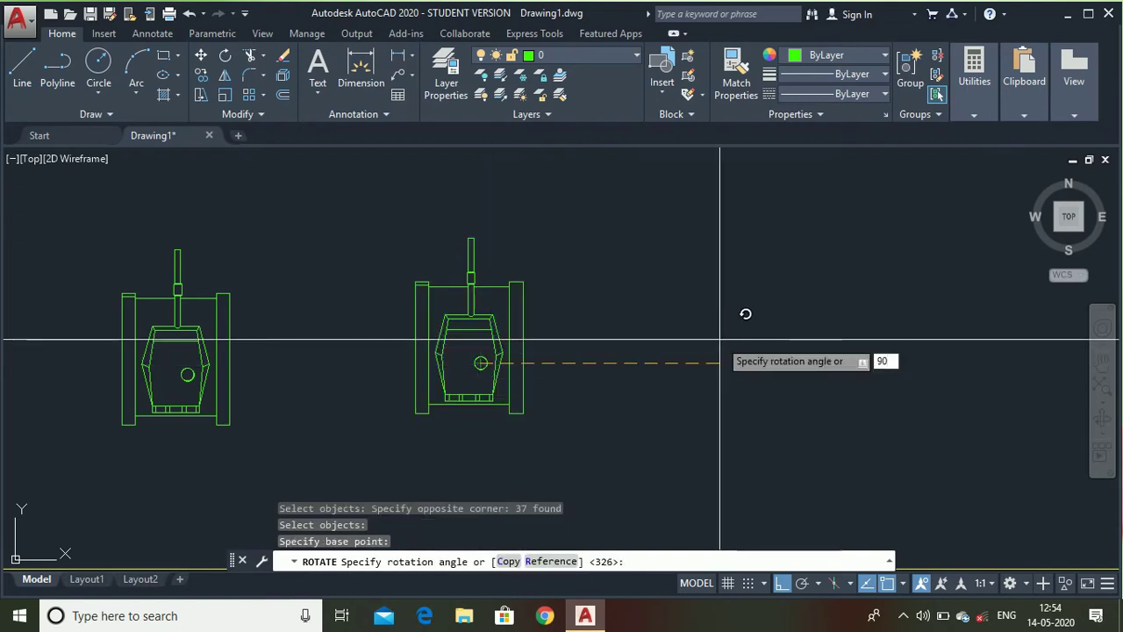
key(Return)
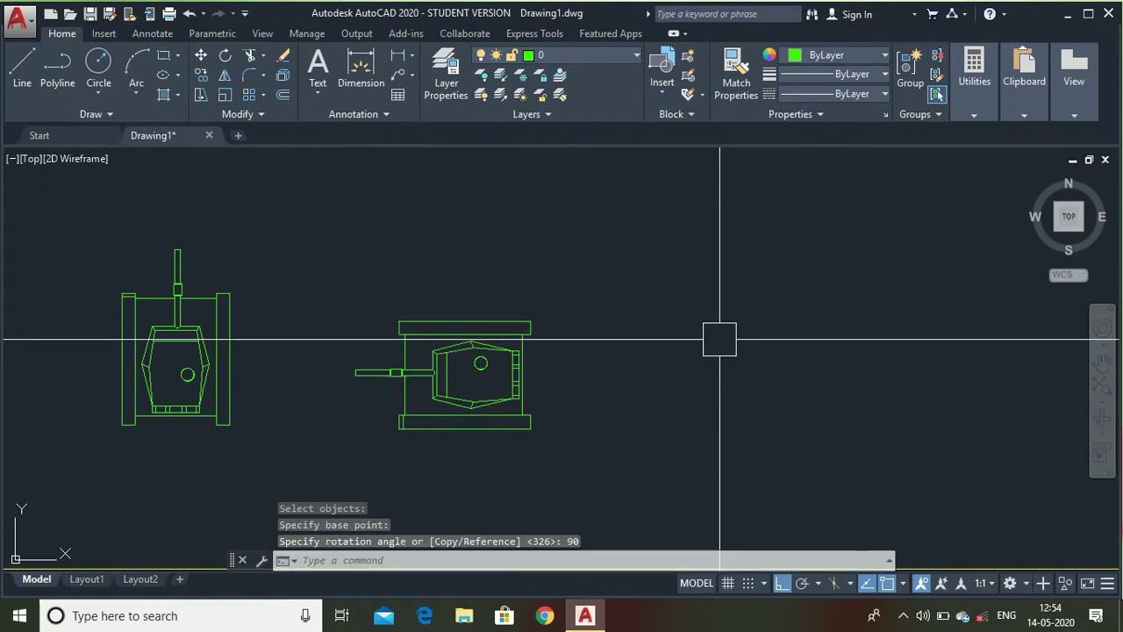
scroll(423, 267, down, 2)
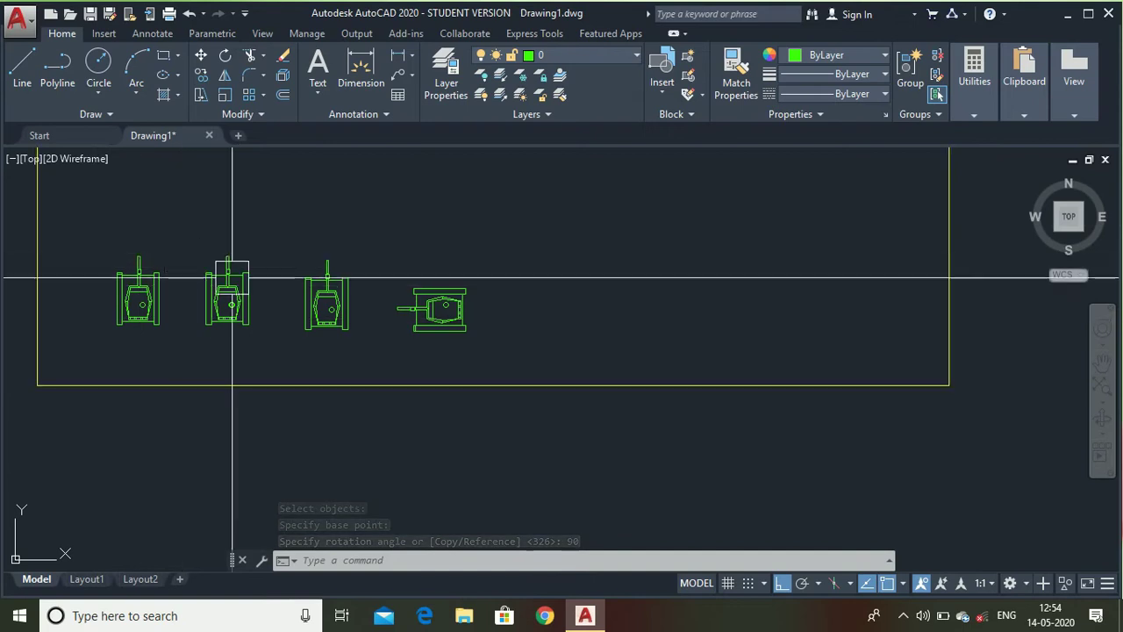
scroll(474, 273, up, 3)
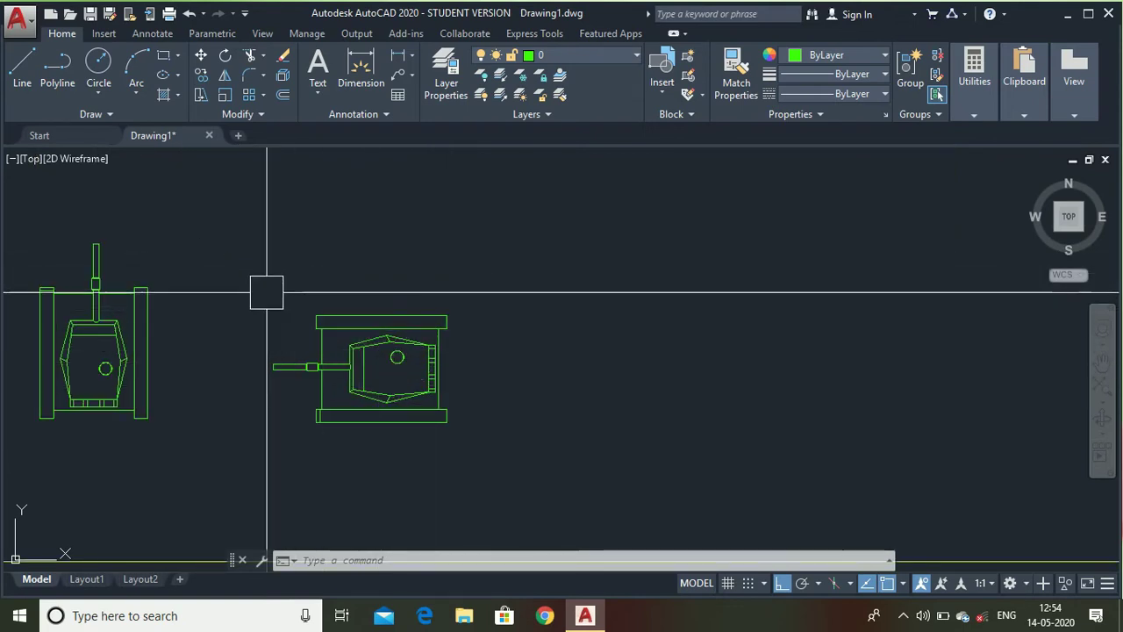
Mirror the rotated tank across a vertical line to its right, keeping the source tank.
scroll(221, 303, down, 2)
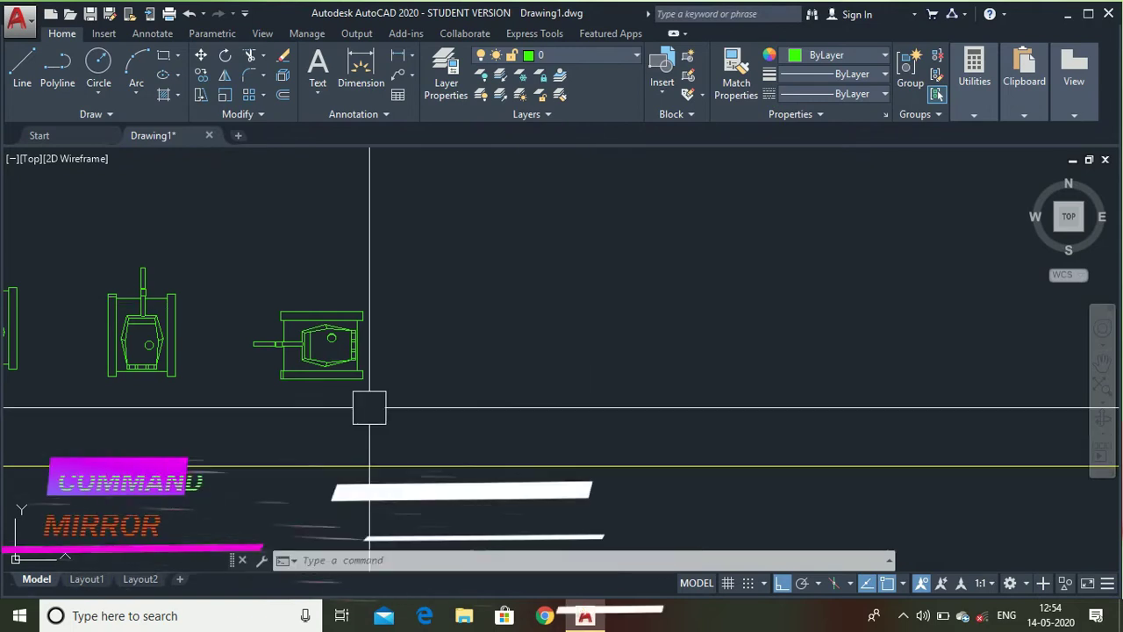
scroll(369, 408, up, 2)
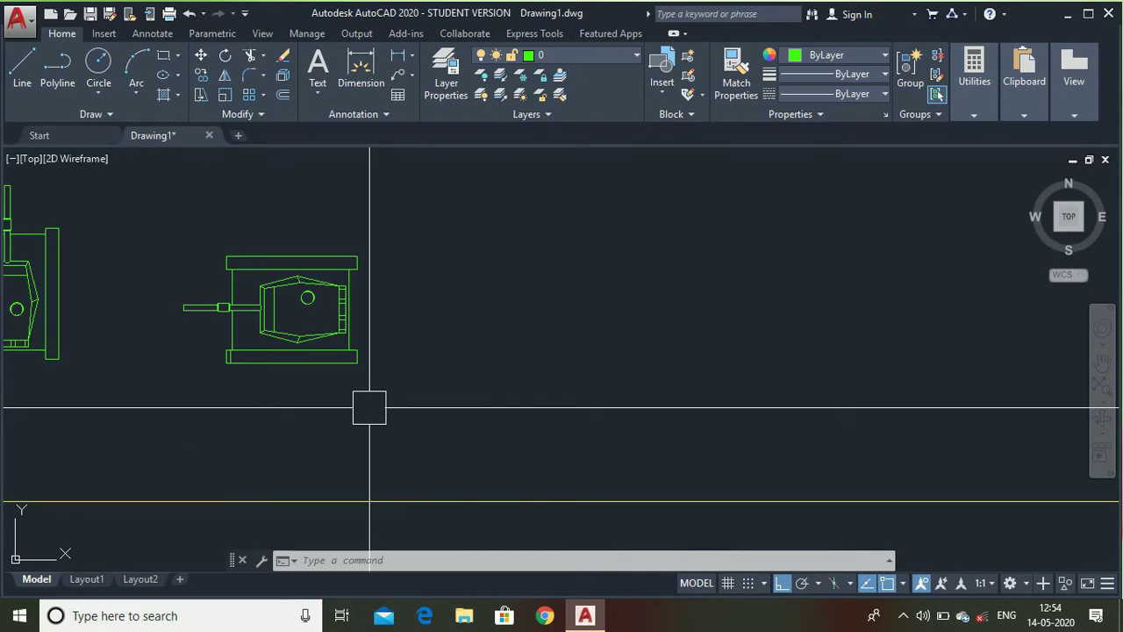
key(Return)
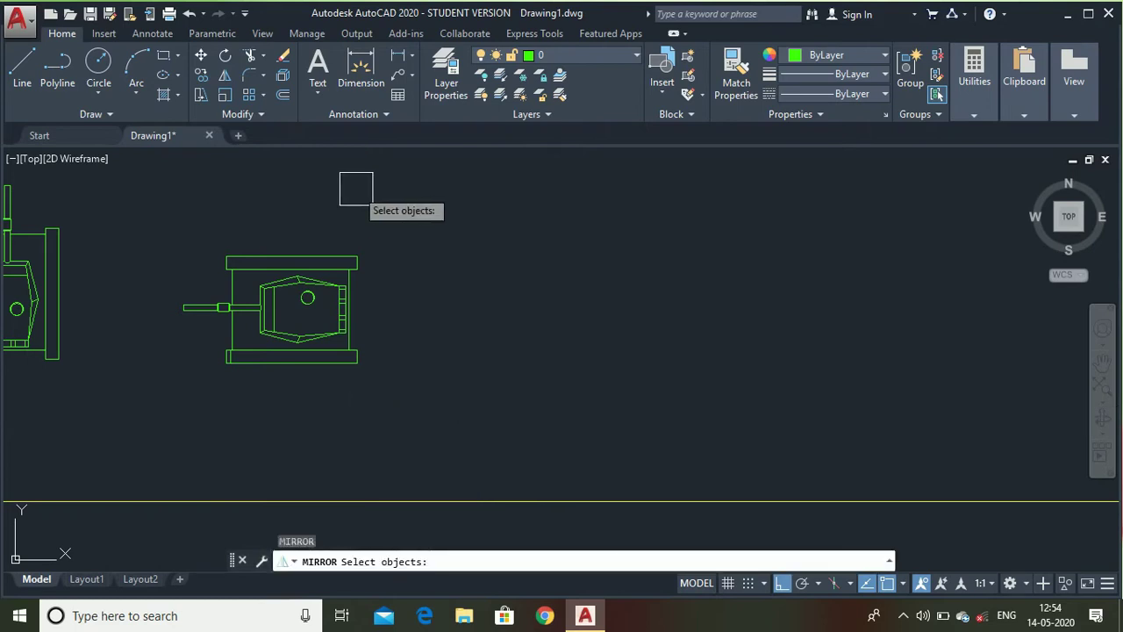
click(396, 222)
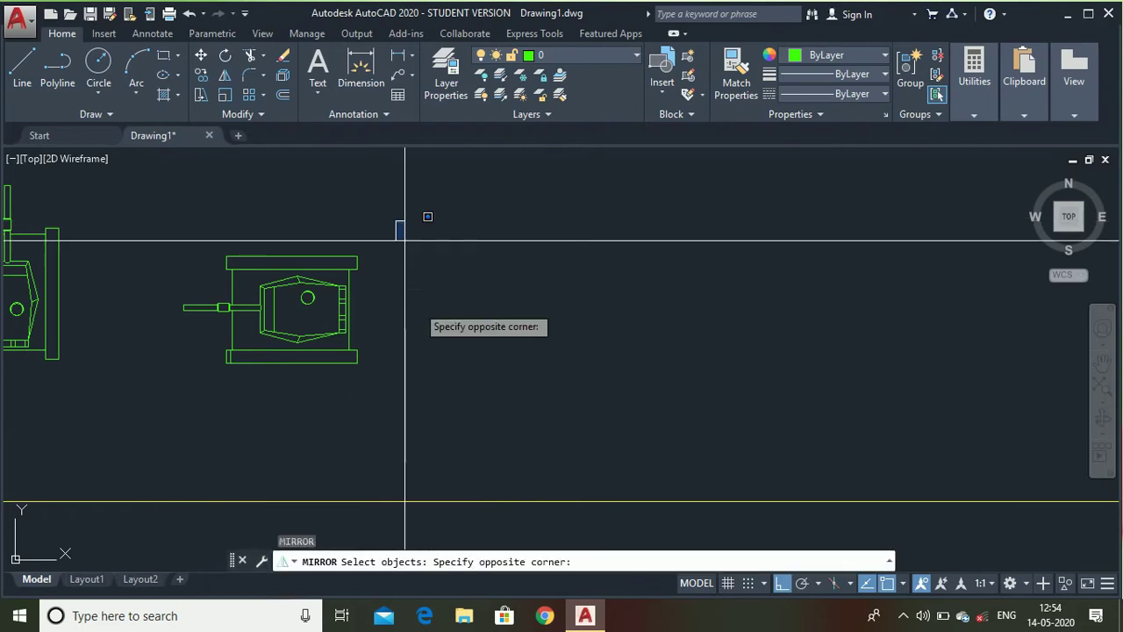
click(155, 442)
key(Return)
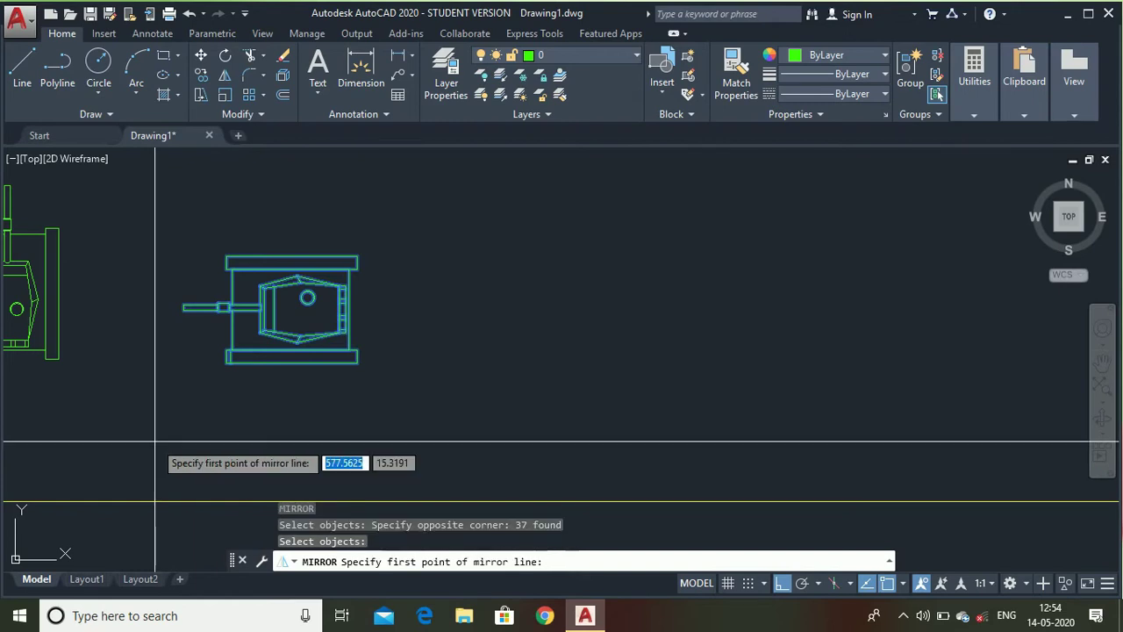
click(428, 441)
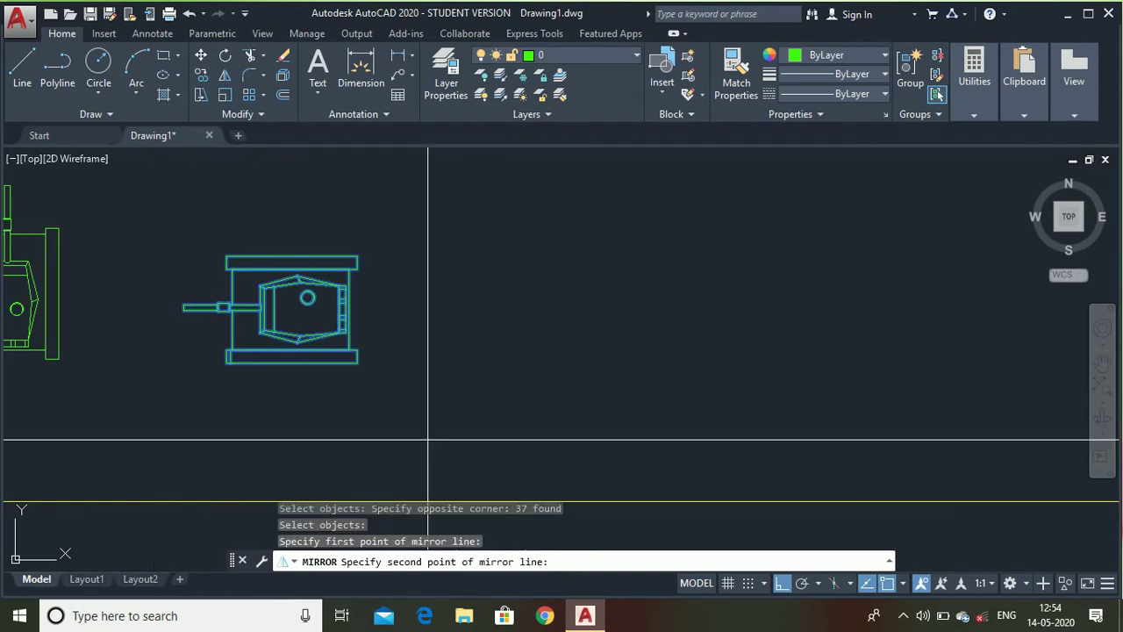
click(435, 200)
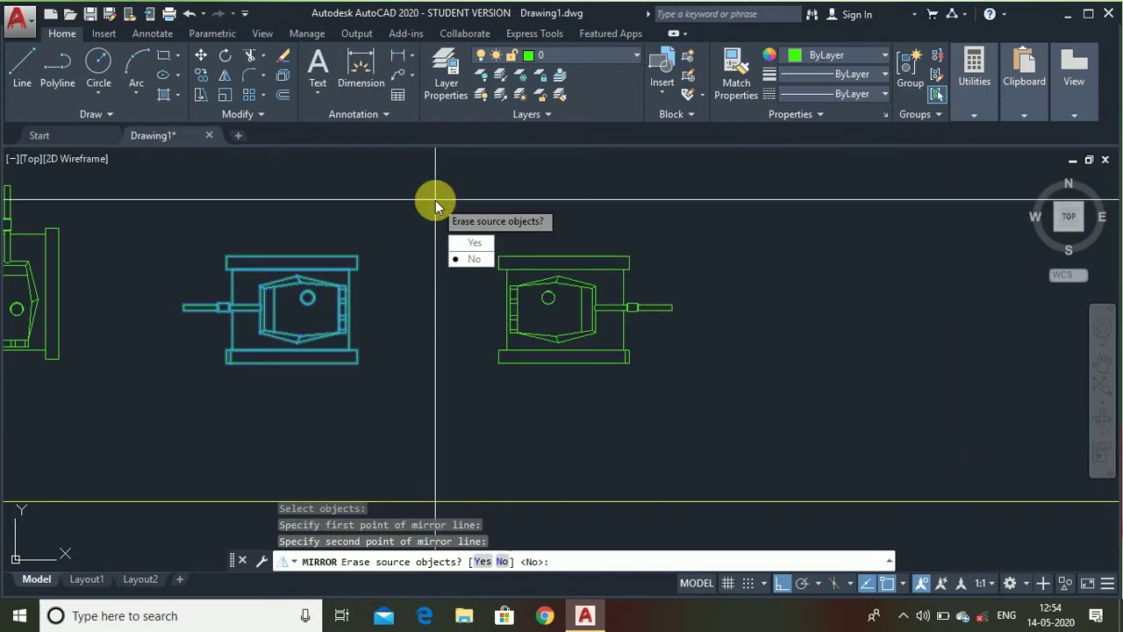
key(Return)
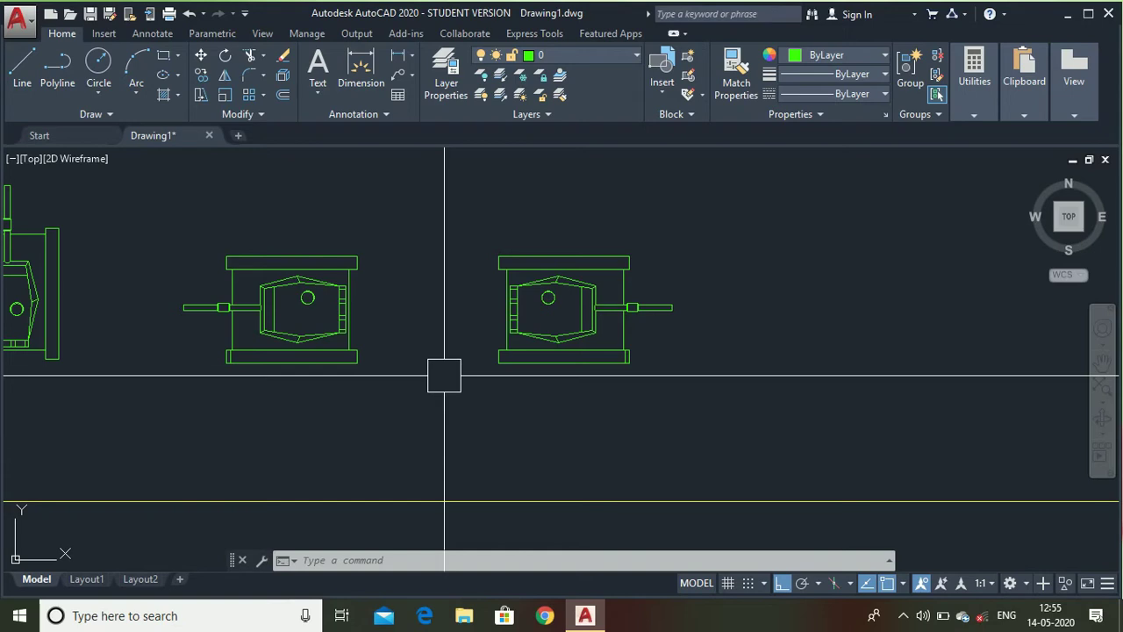
Draw a horizontal line to the right of the mirrored tank, inside the yellow frame.
scroll(266, 363, down, 4)
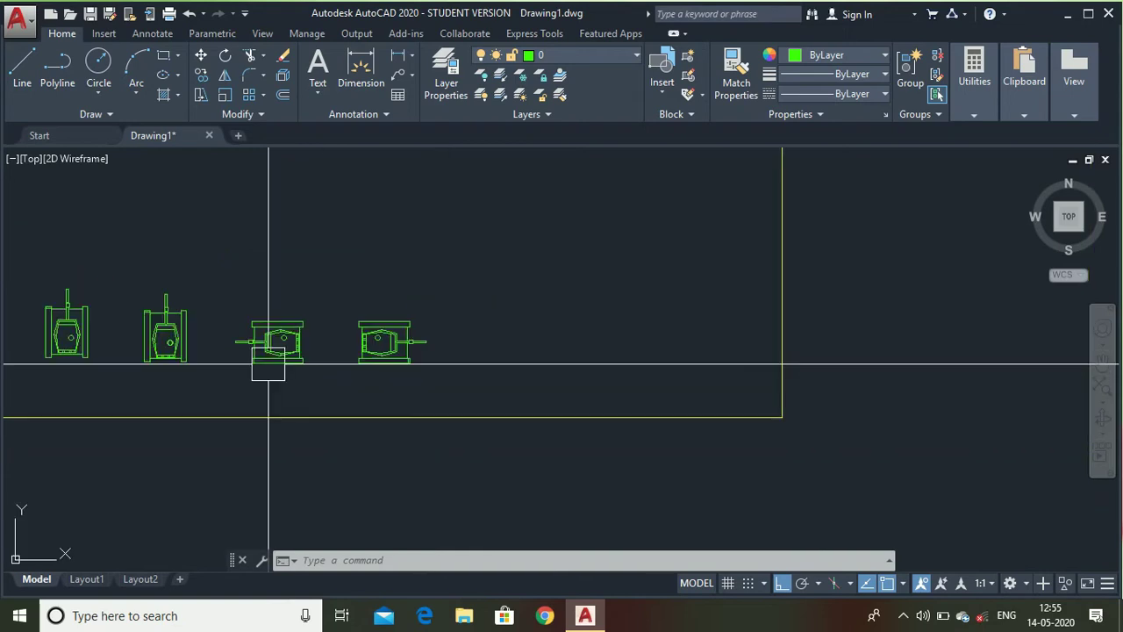
scroll(429, 356, up, 4)
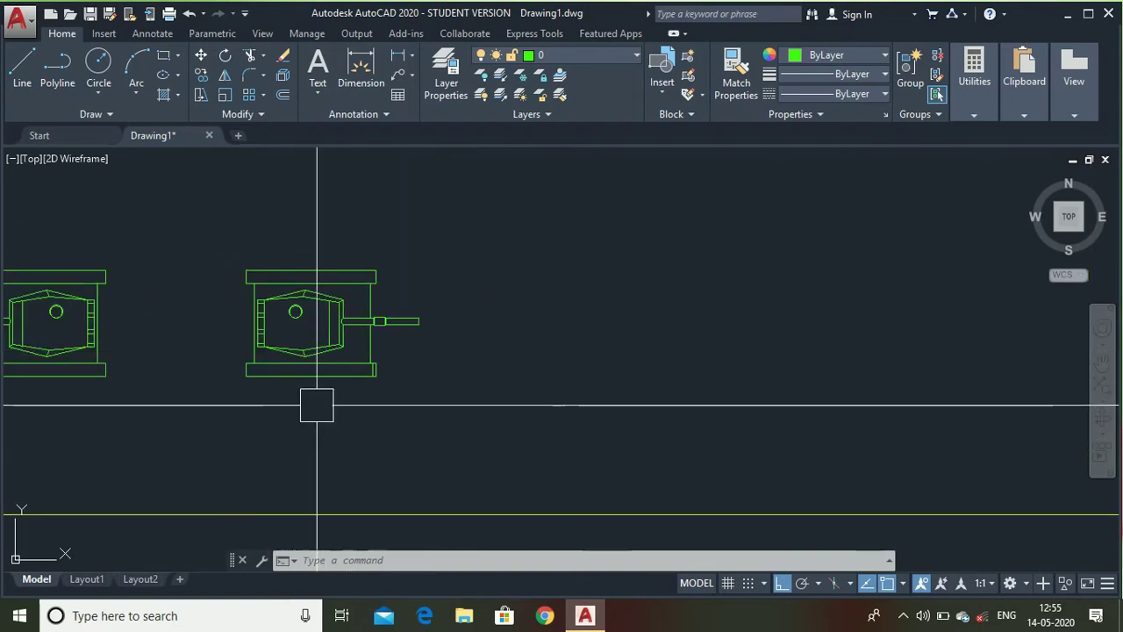
scroll(183, 365, down, 2)
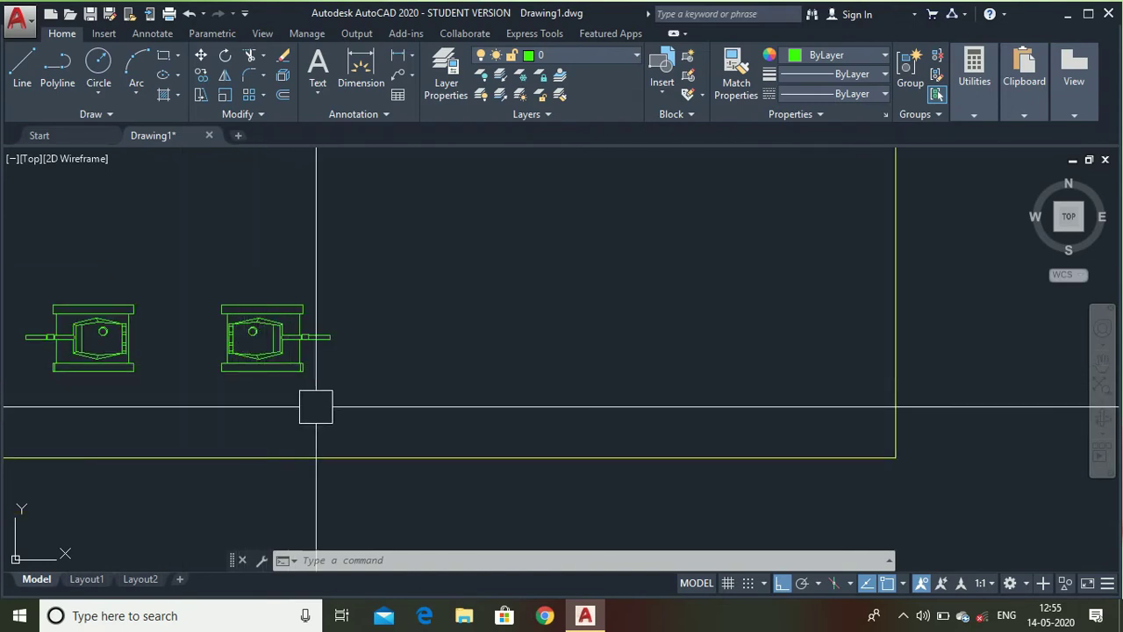
text(l)
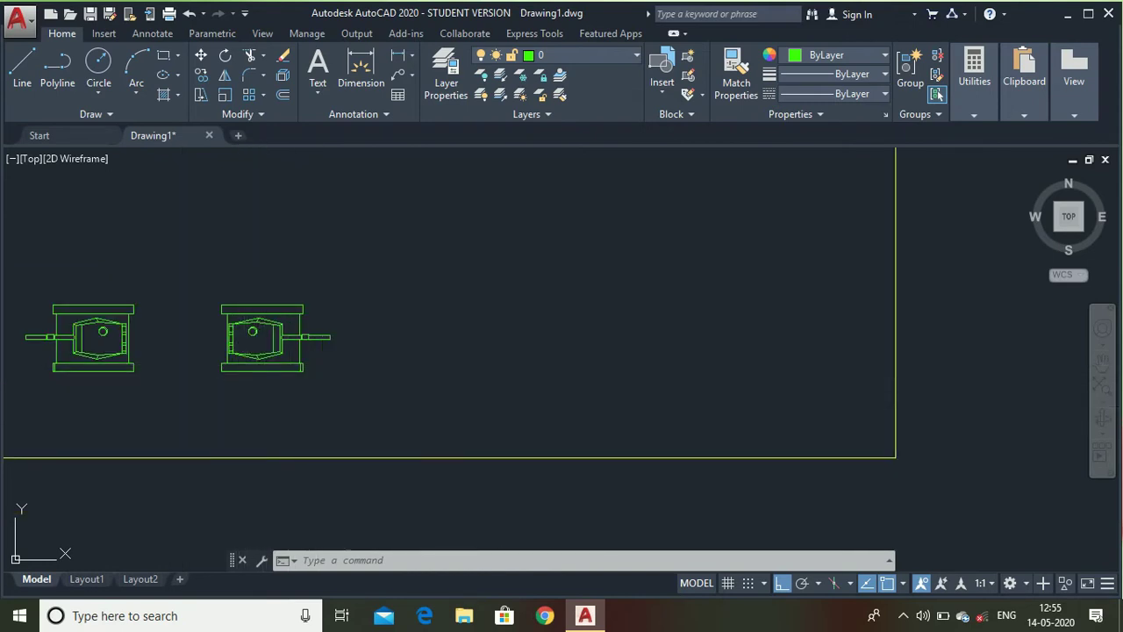
key(Return)
click(416, 280)
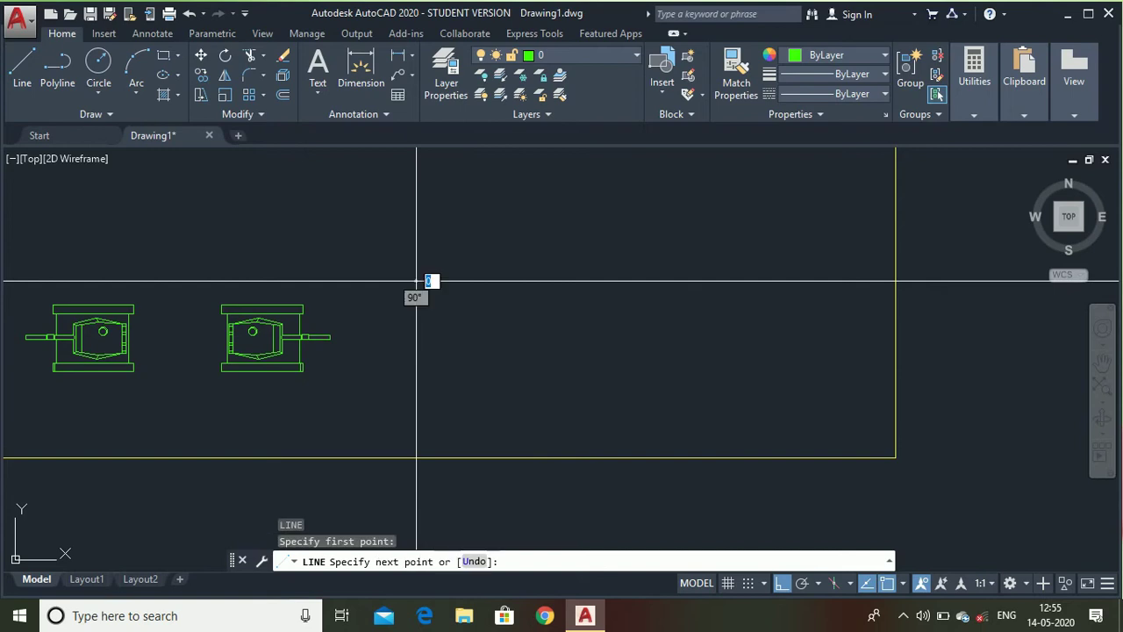
click(742, 257)
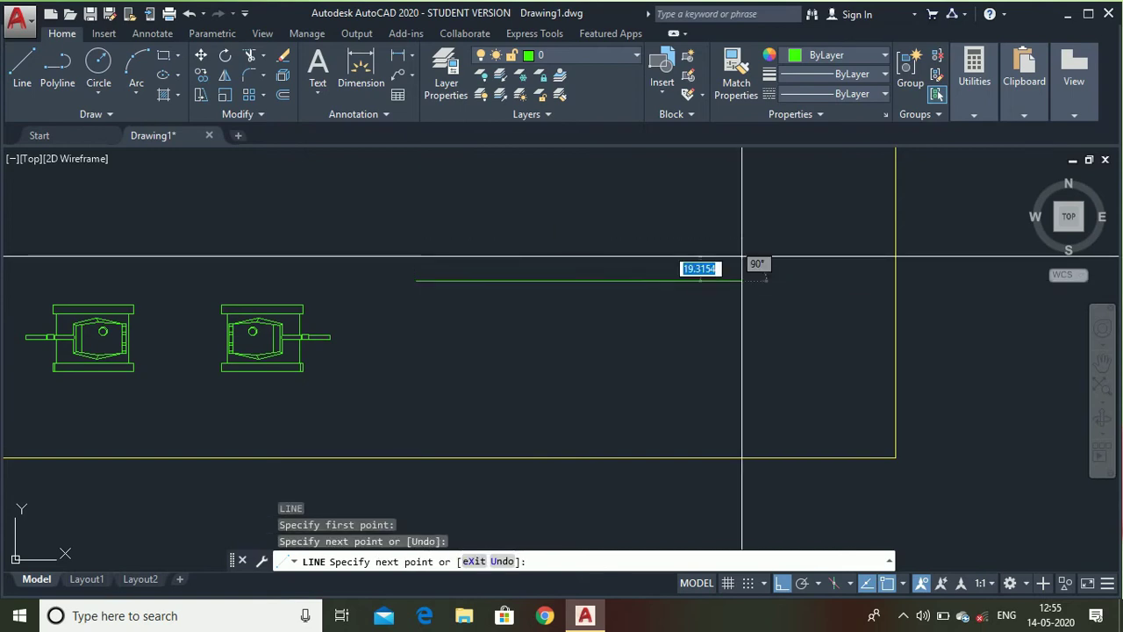
key(Escape)
Draw a vertical line crossing the horizontal line near its right end.
right_click(695, 354)
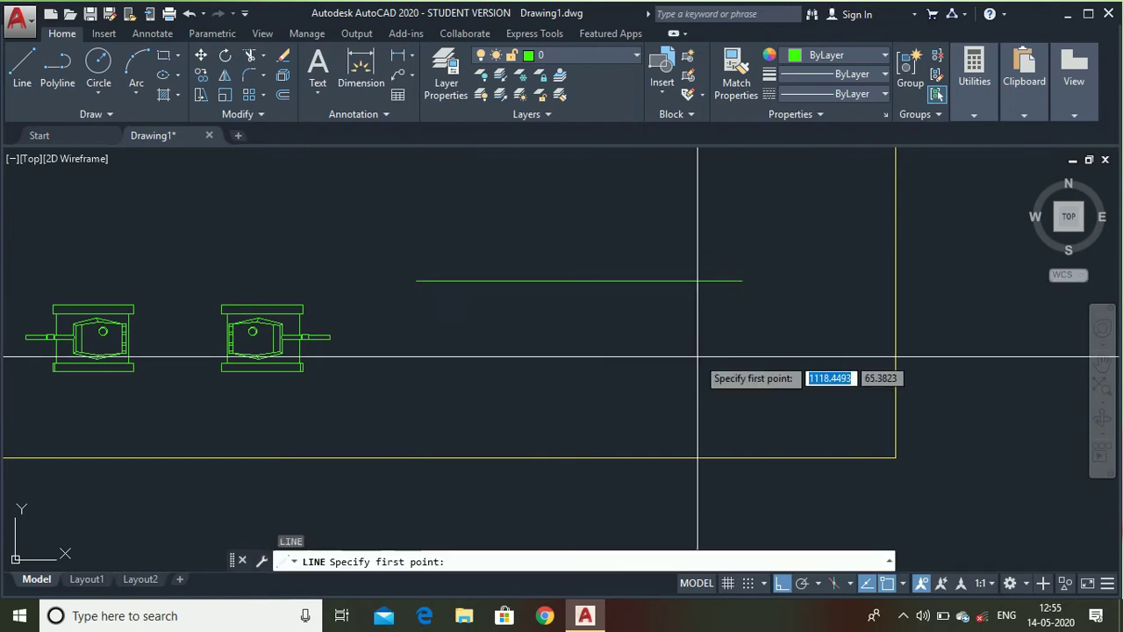
click(660, 431)
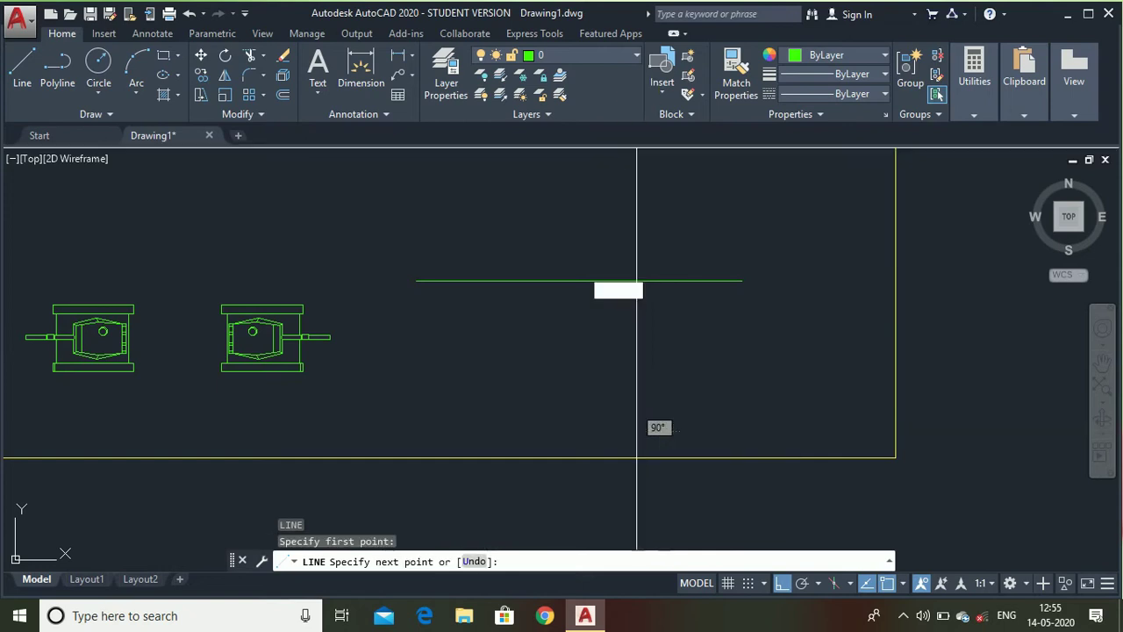
click(662, 242)
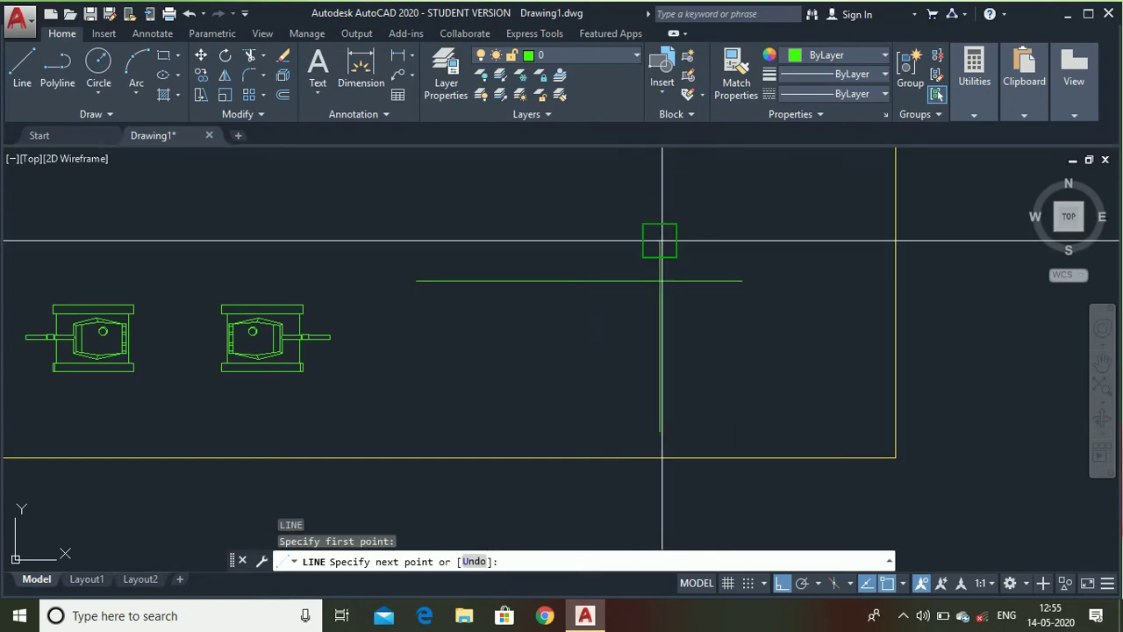
key(Escape)
Trim the horizontal line's right end and the vertical line's upper end at their crossing, using all objects as cutting edges.
scroll(764, 282, up, 4)
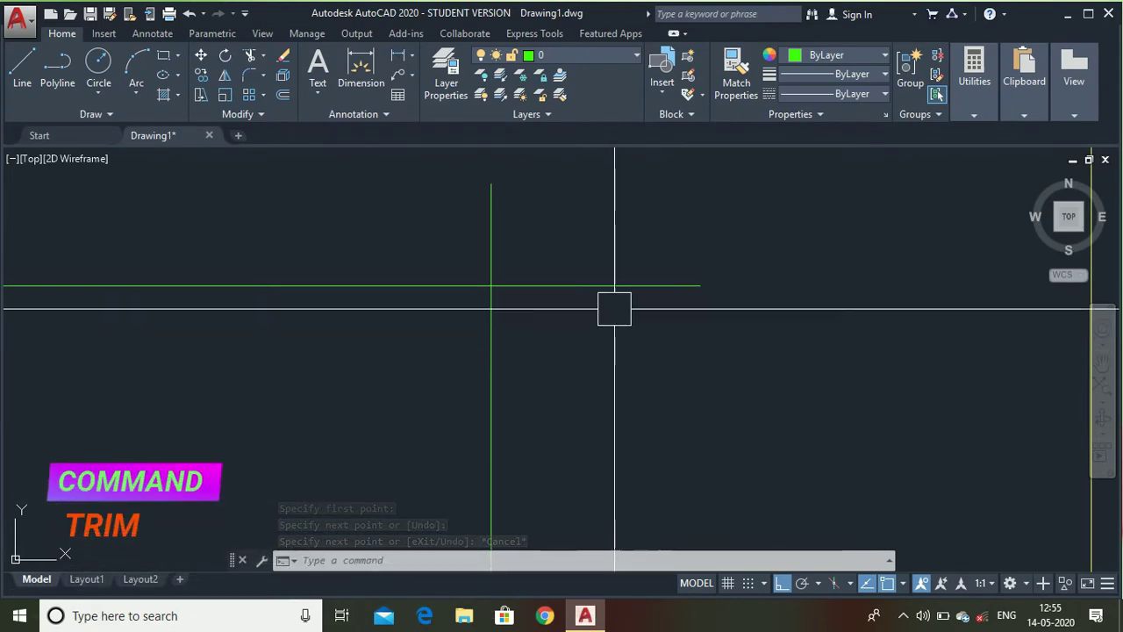
text(tr)
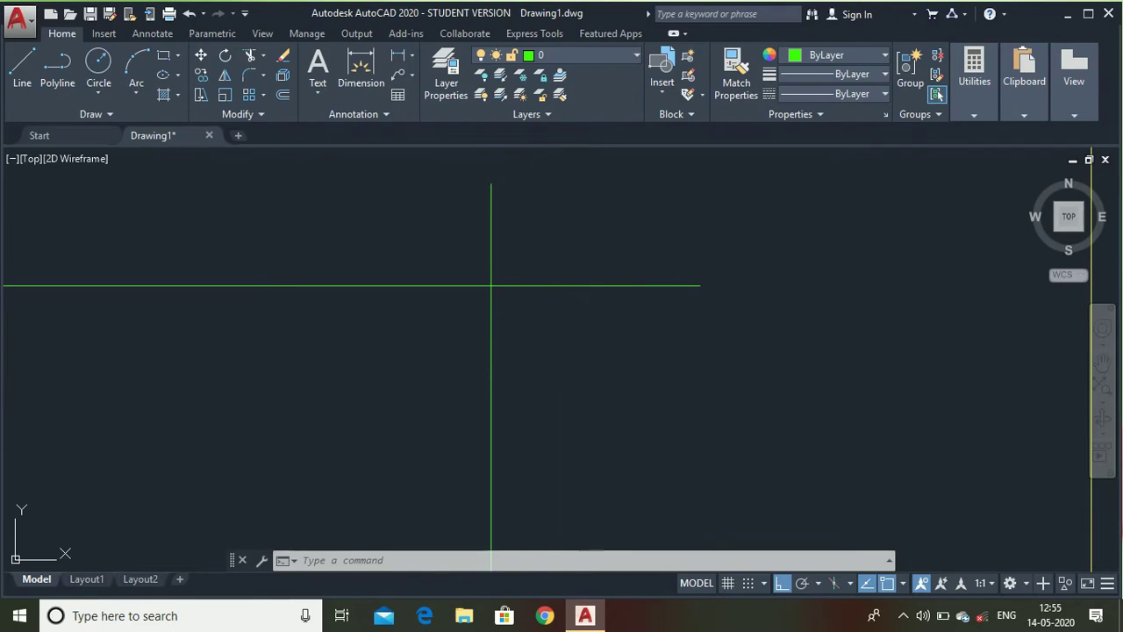
text(tr)
key(Return)
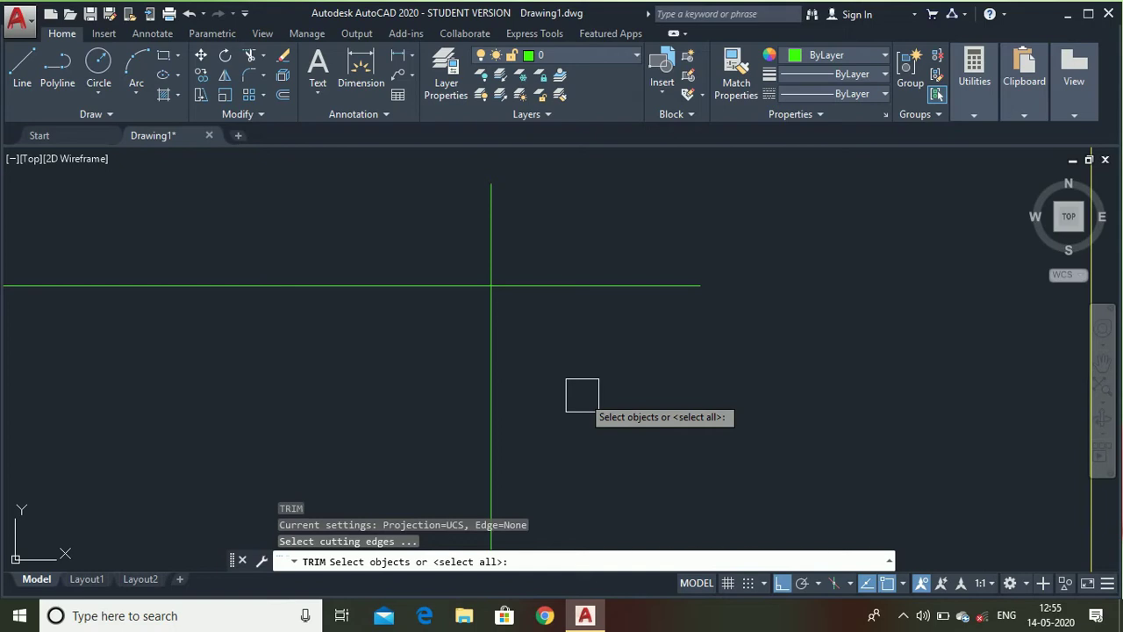
key(Return)
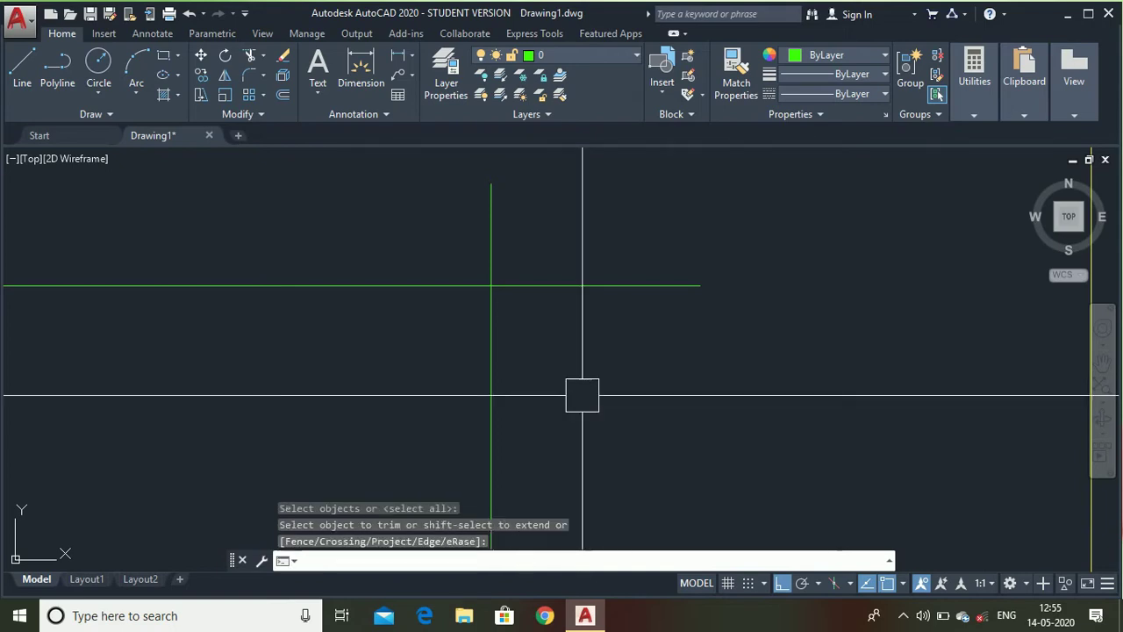
key(Return)
key(Return)
key(Return)
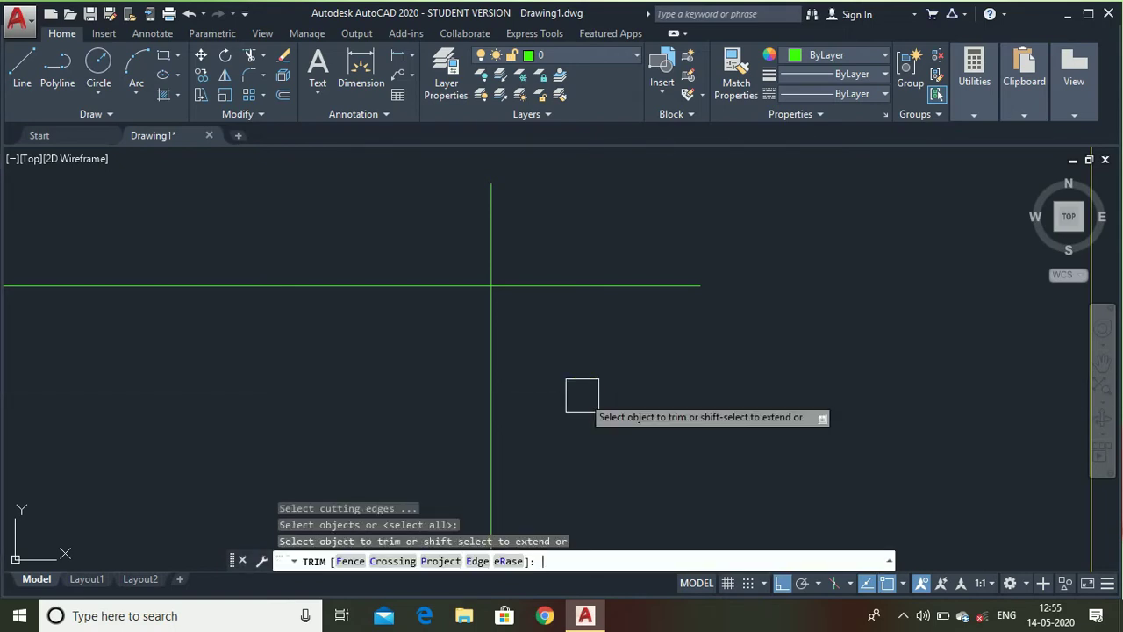
click(561, 270)
click(488, 238)
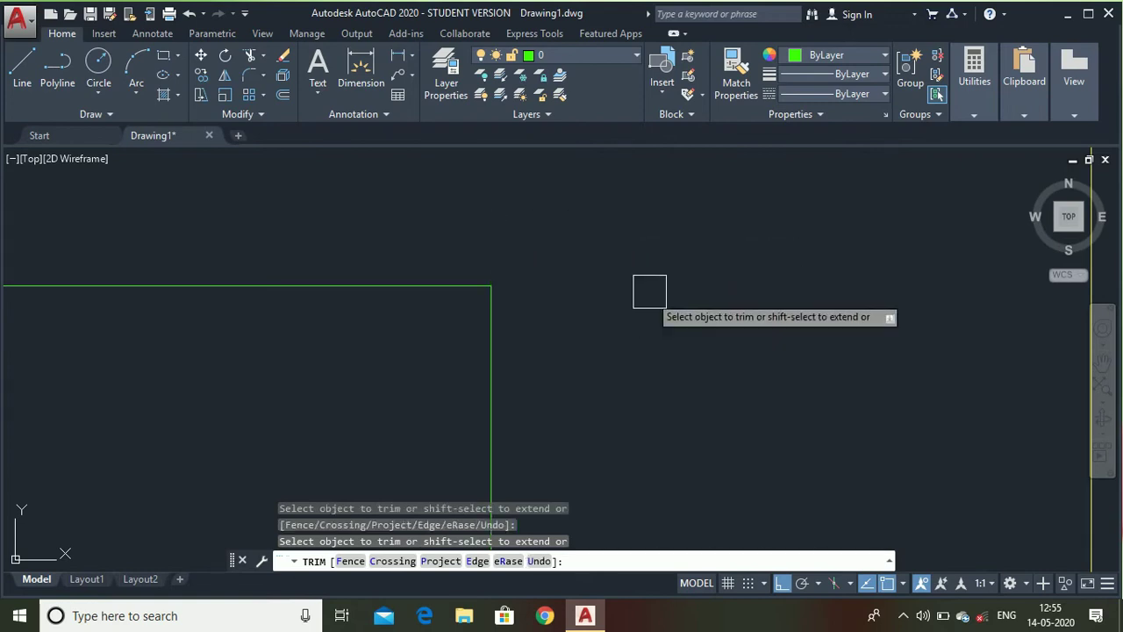
scroll(645, 289, down, 5)
scroll(643, 334, up, 2)
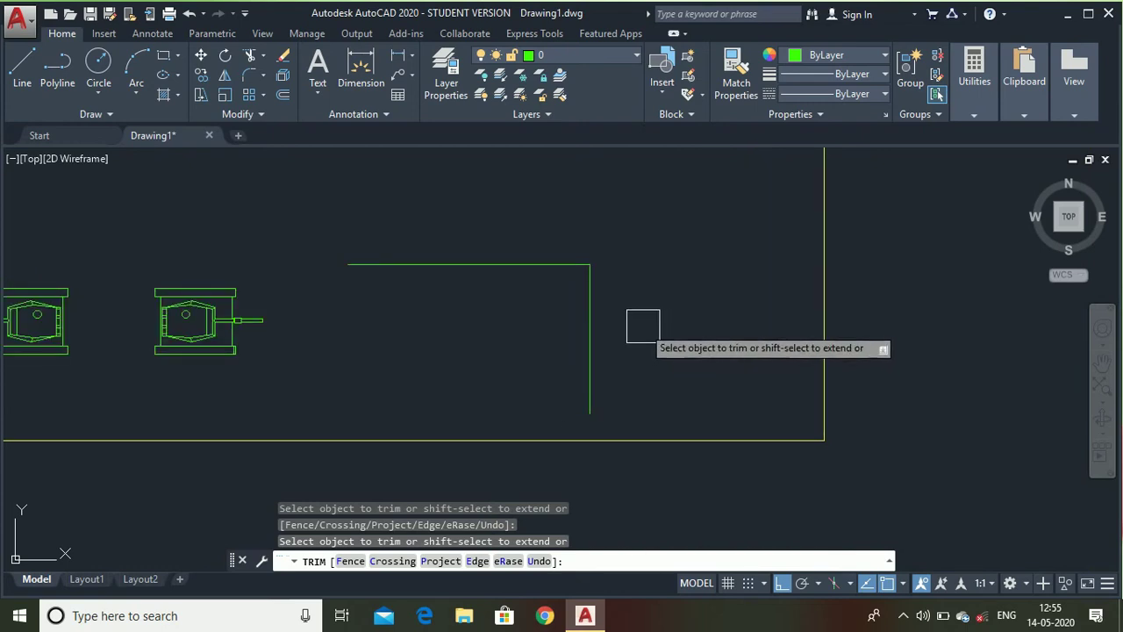
key(Escape)
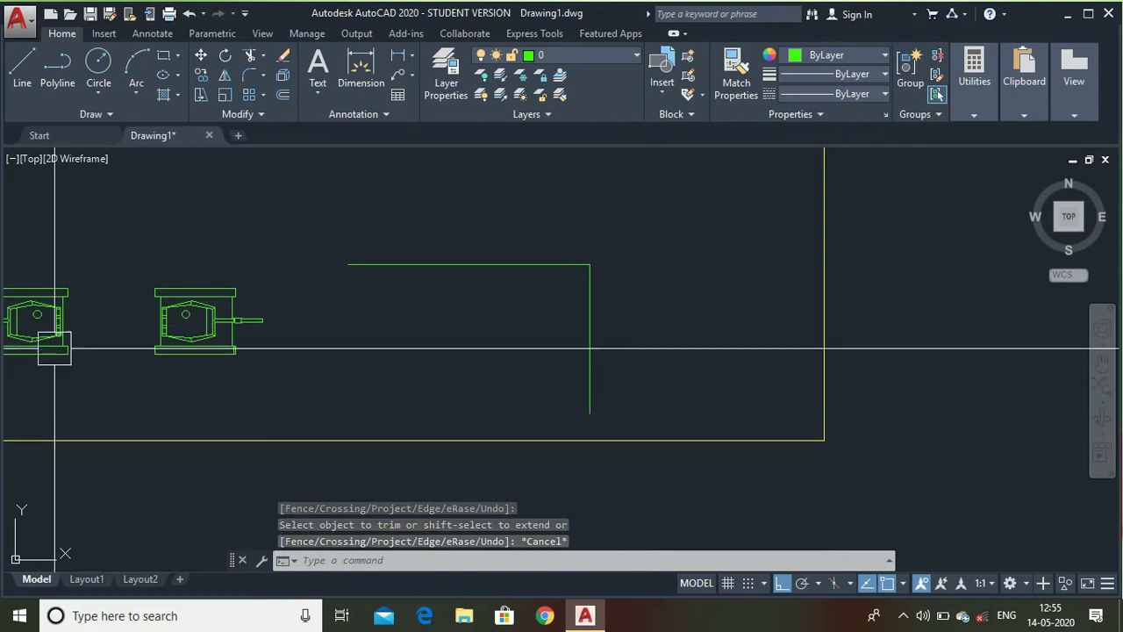
Scale the tank on top of the circle by a factor of 2 about the midpoint of the tank's bottom edge.
scroll(52, 346, down, 4)
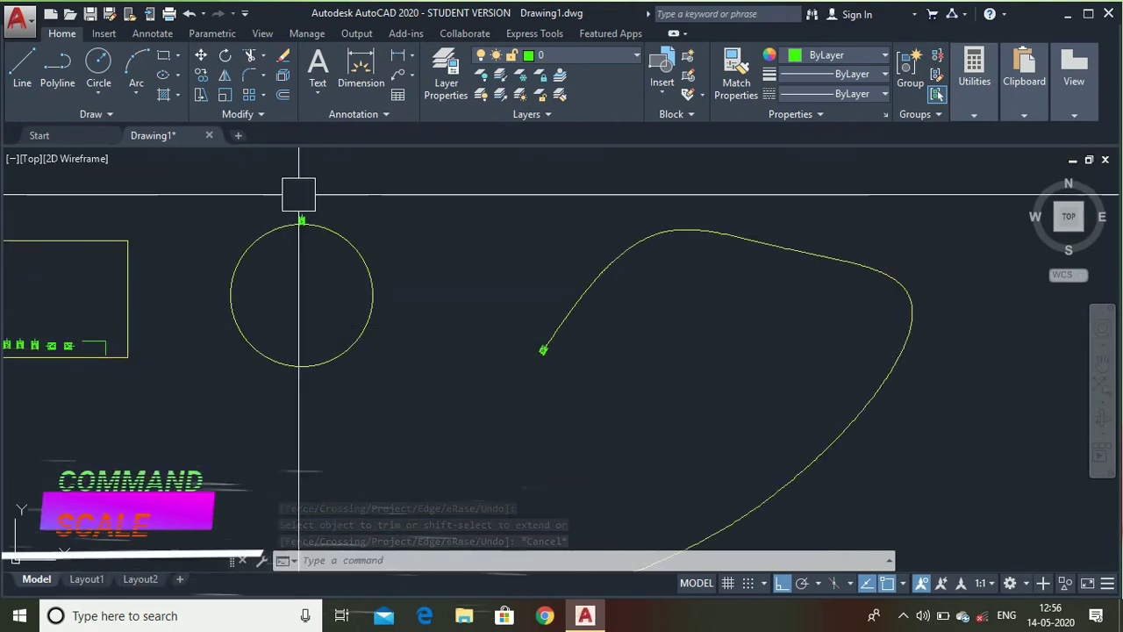
scroll(297, 215, up, 8)
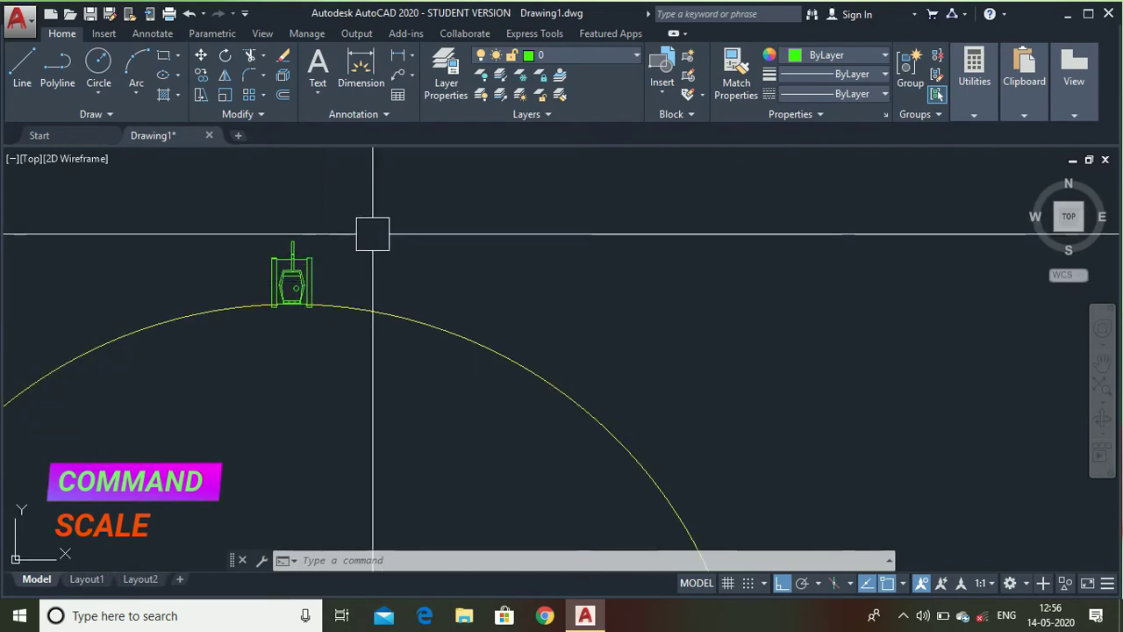
text(SCAL)
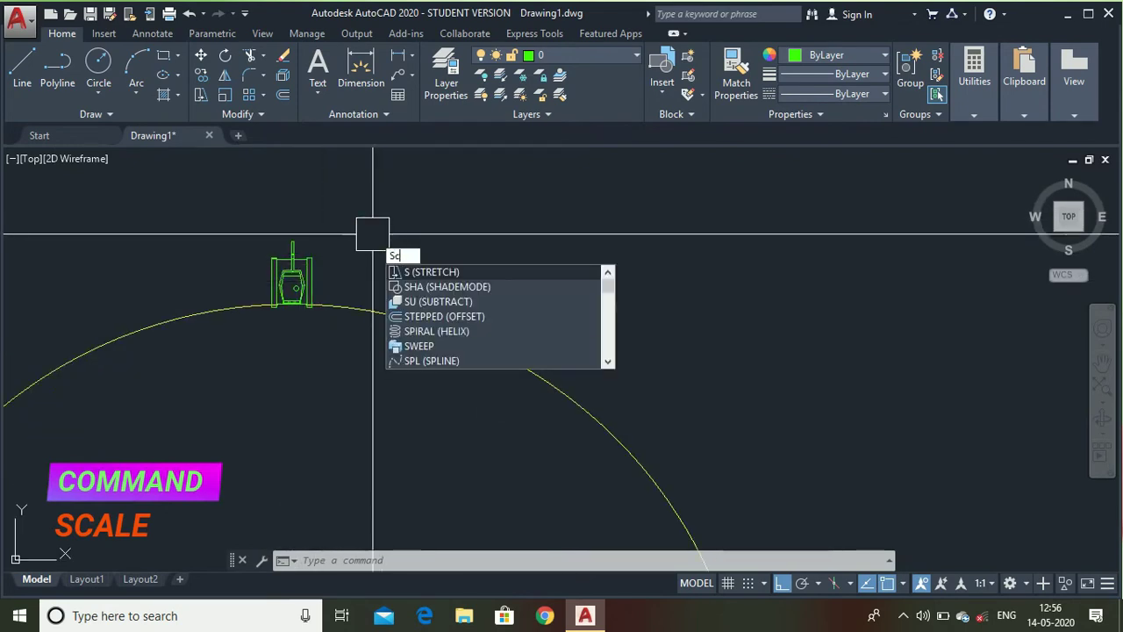
text(E)
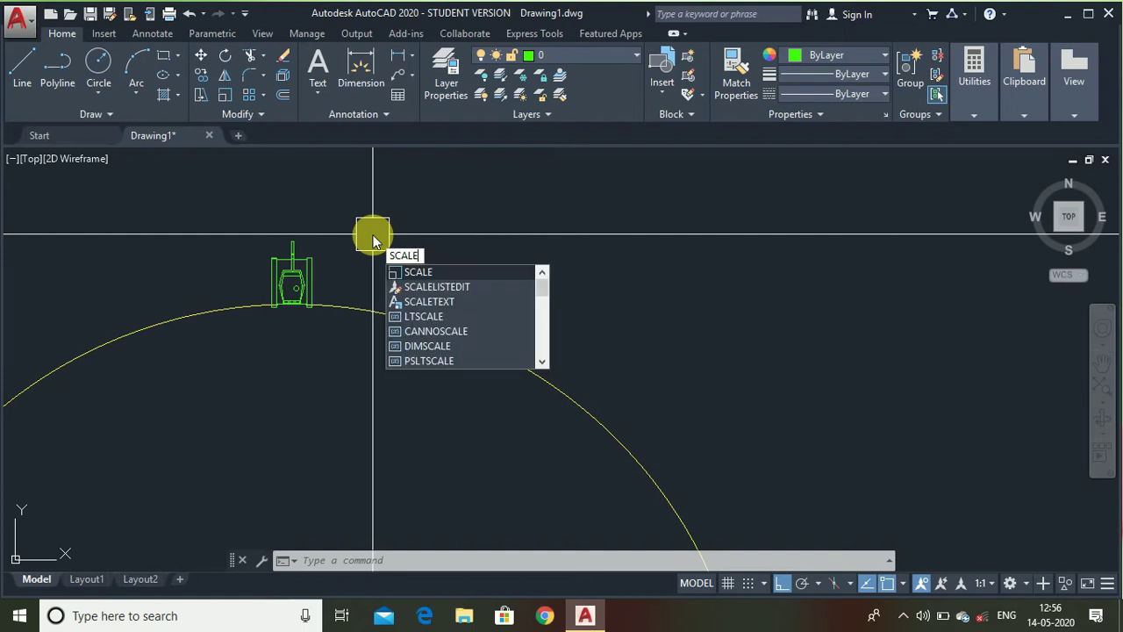
key(Return)
click(224, 189)
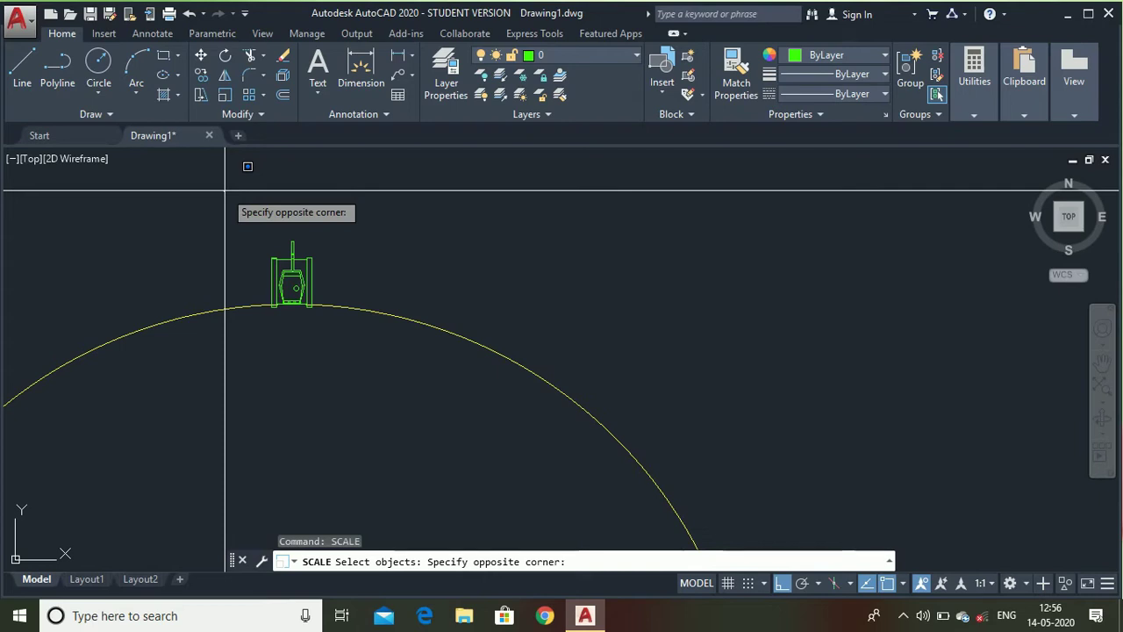
click(381, 367)
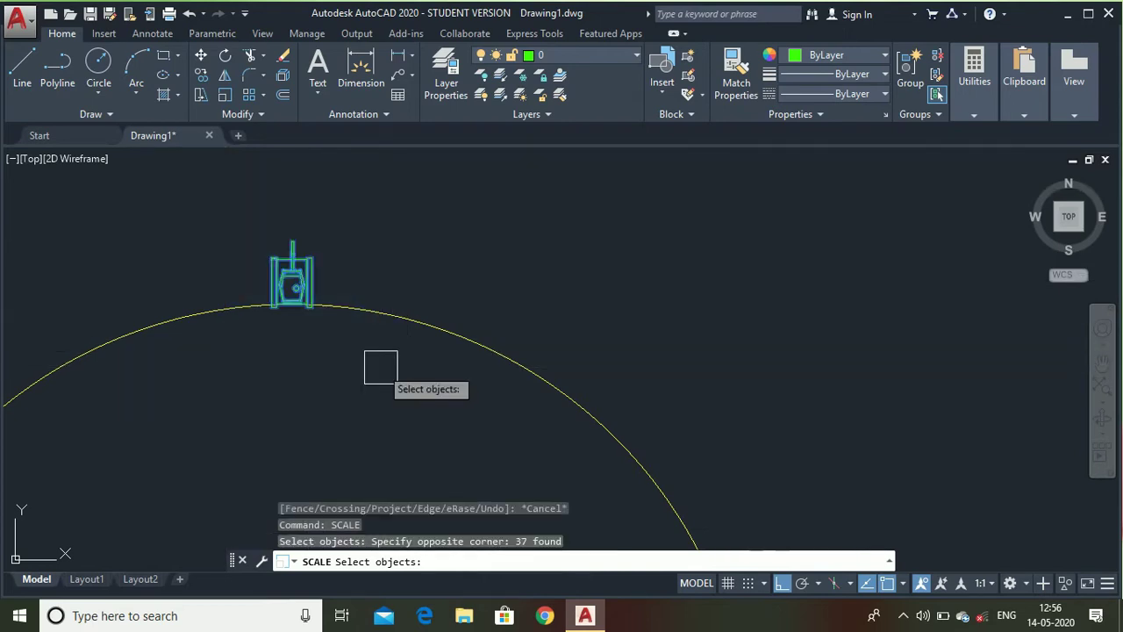
key(Return)
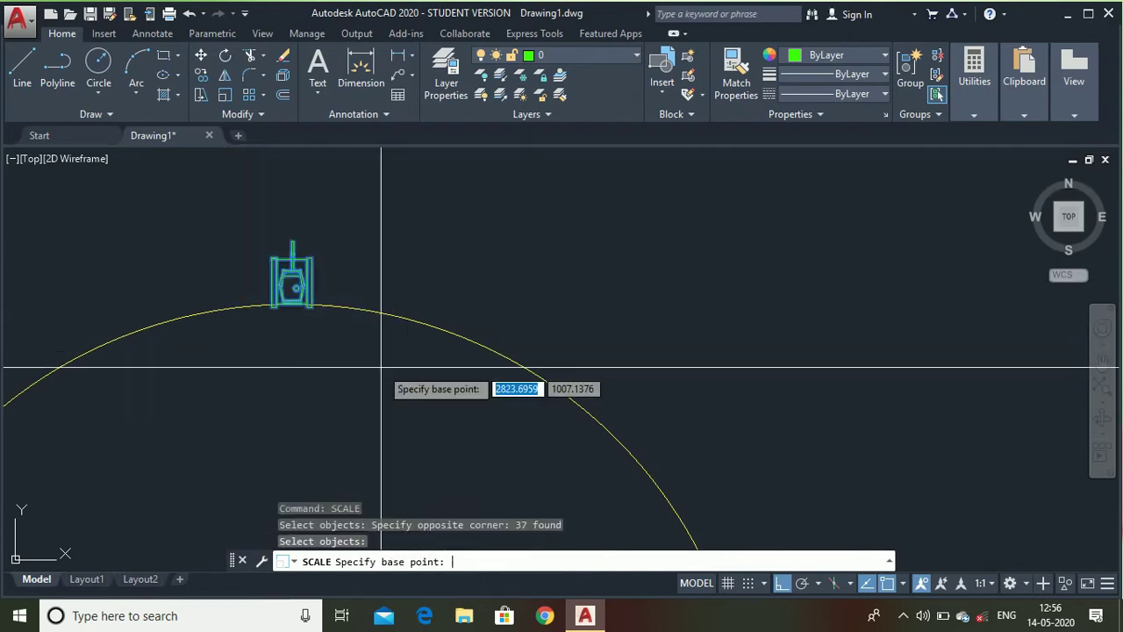
scroll(320, 325, up, 8)
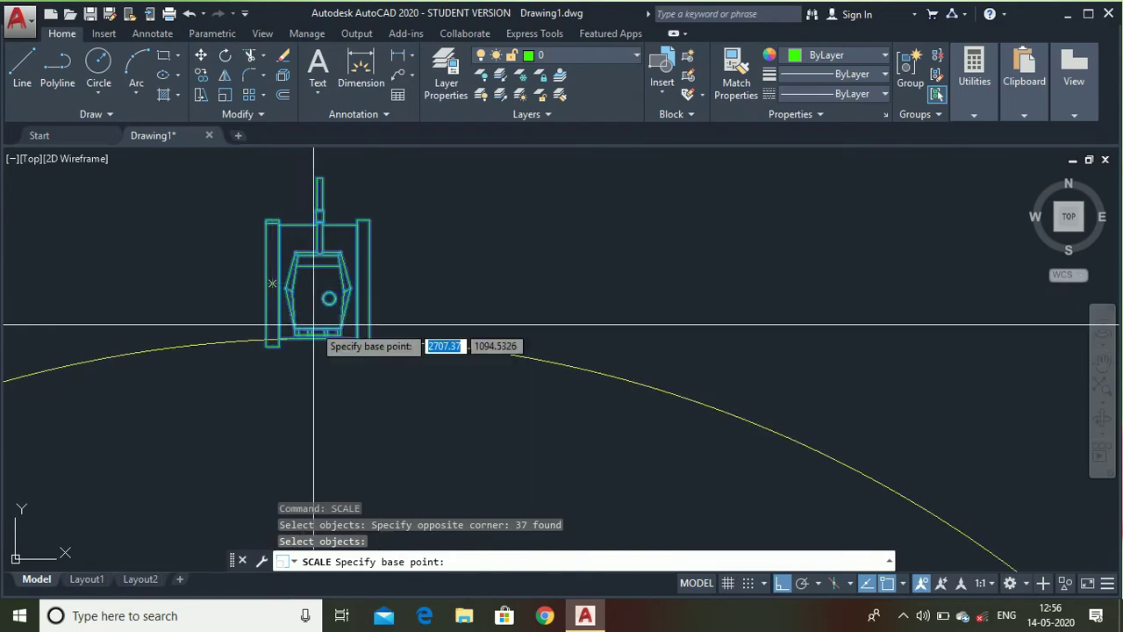
scroll(325, 337, up, 4)
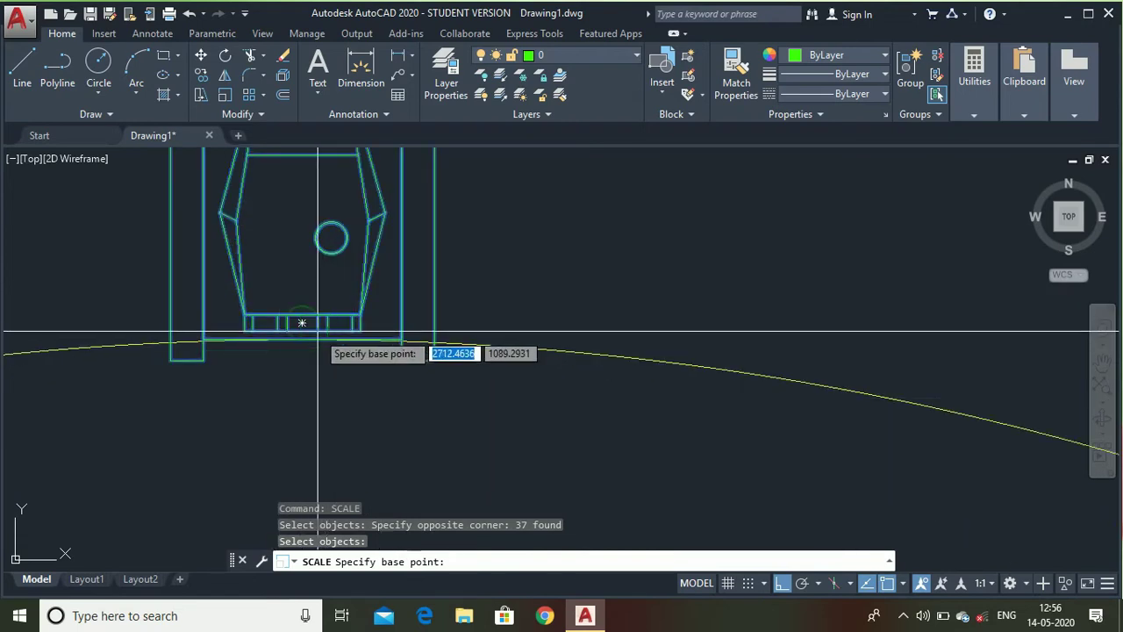
scroll(305, 358, down, 4)
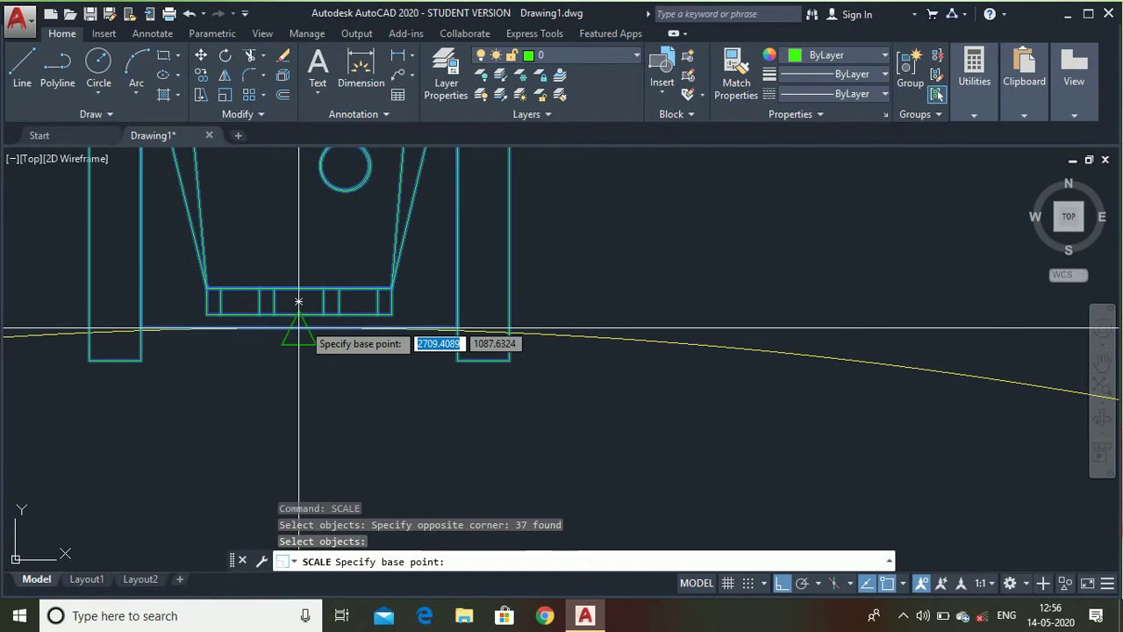
click(301, 314)
scroll(301, 314, down, 3)
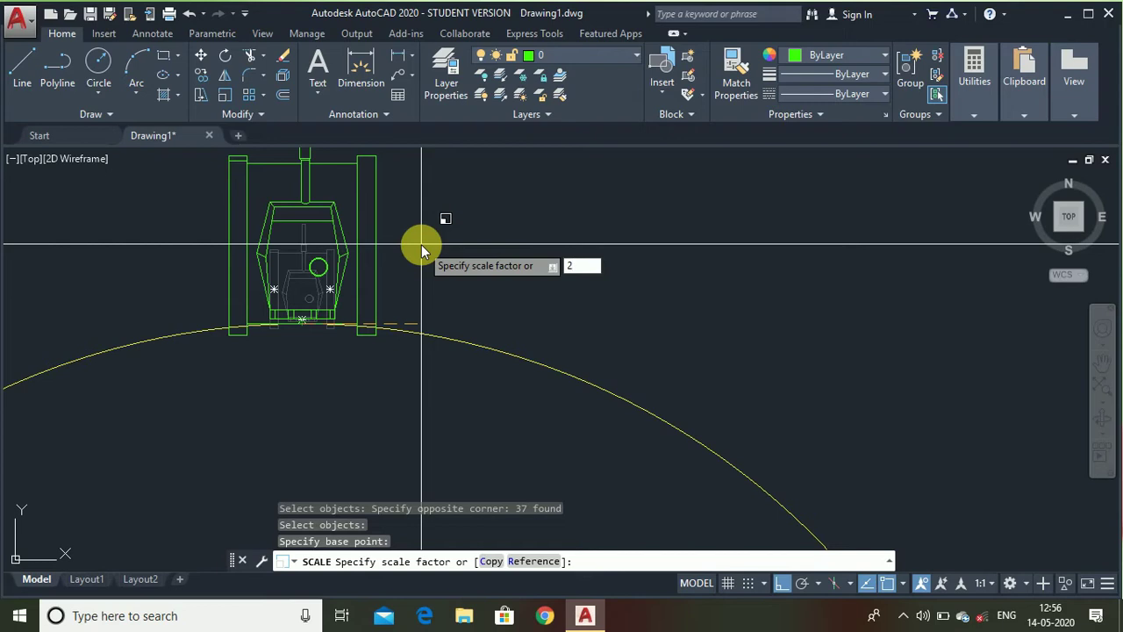
key(Return)
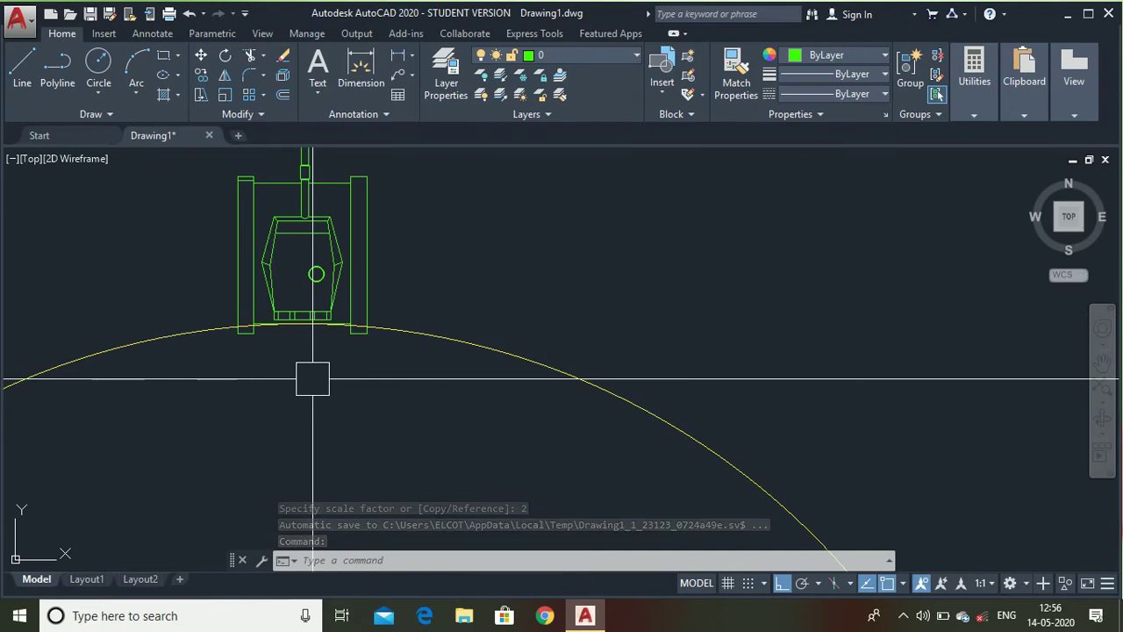
Fillet the yellow frame's lower-left corner at radius 0, using its left and bottom edges.
scroll(312, 379, down, 10)
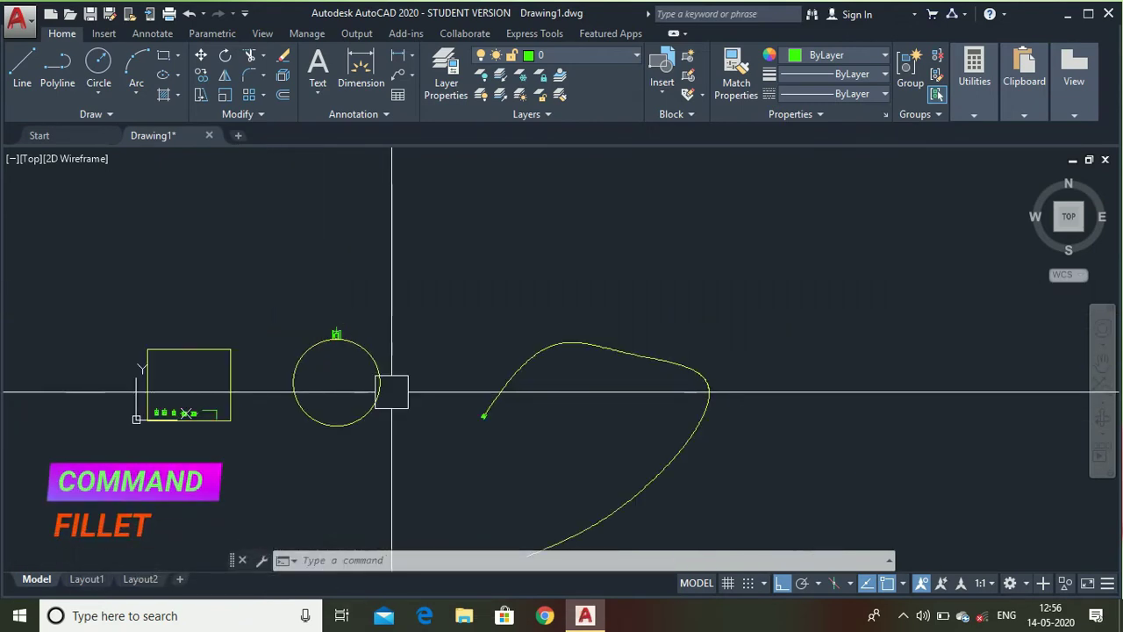
scroll(166, 435, up, 5)
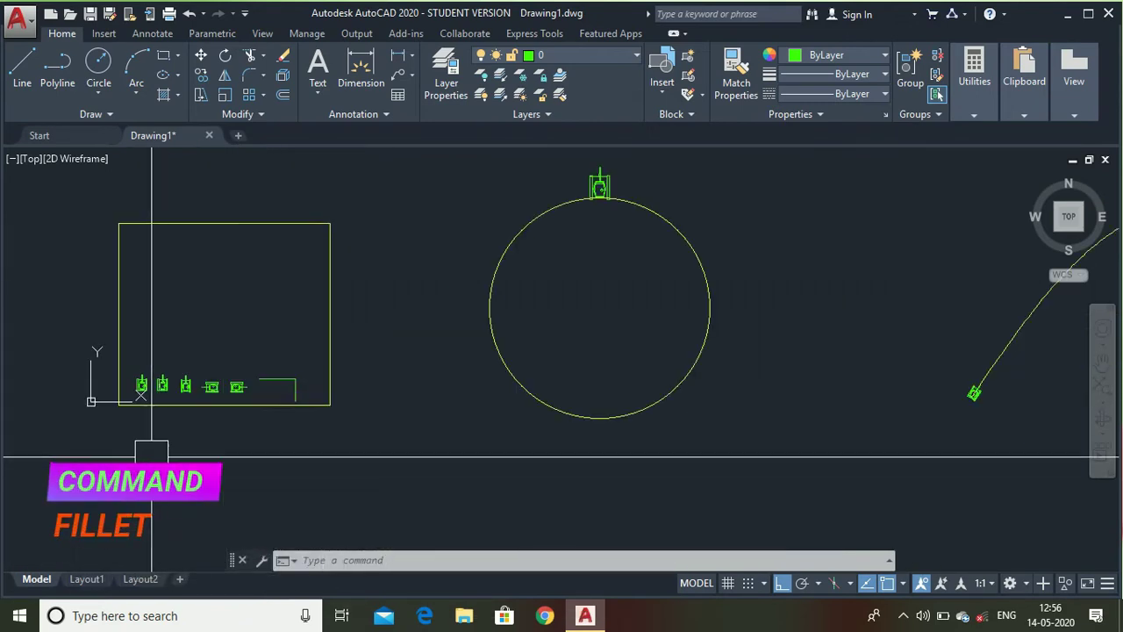
scroll(143, 436, up, 2)
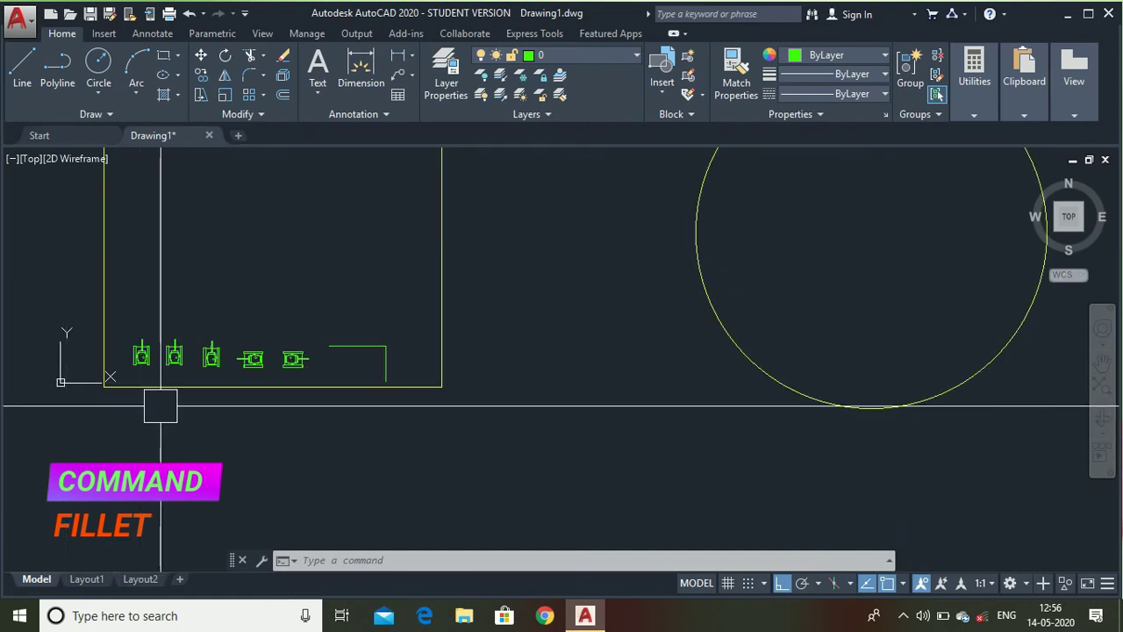
scroll(158, 401, up, 2)
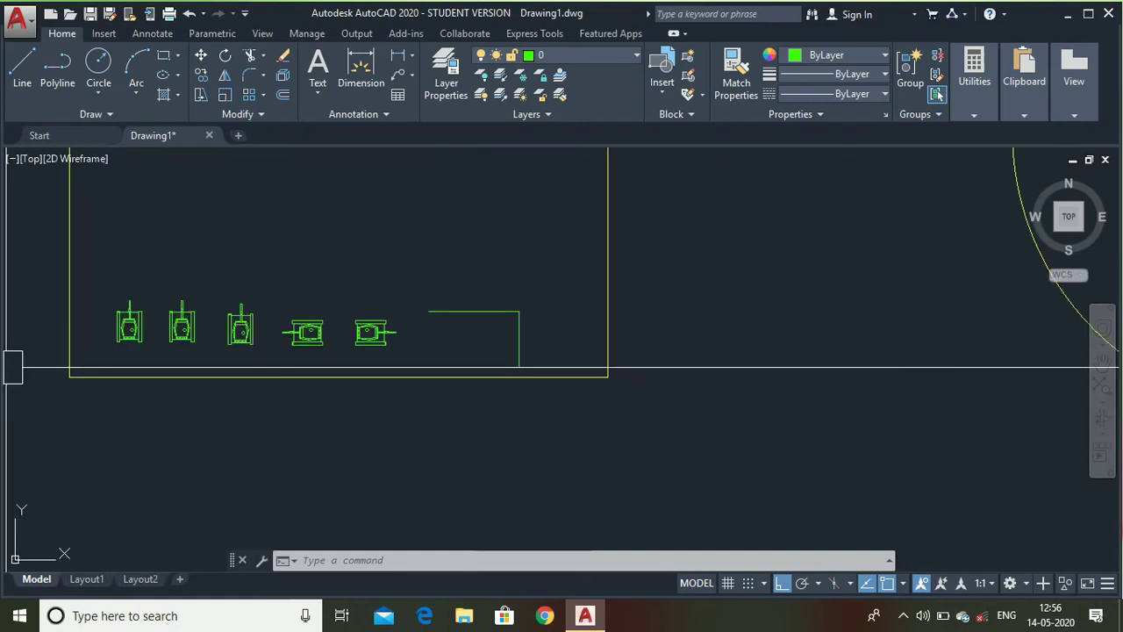
text(FILLE)
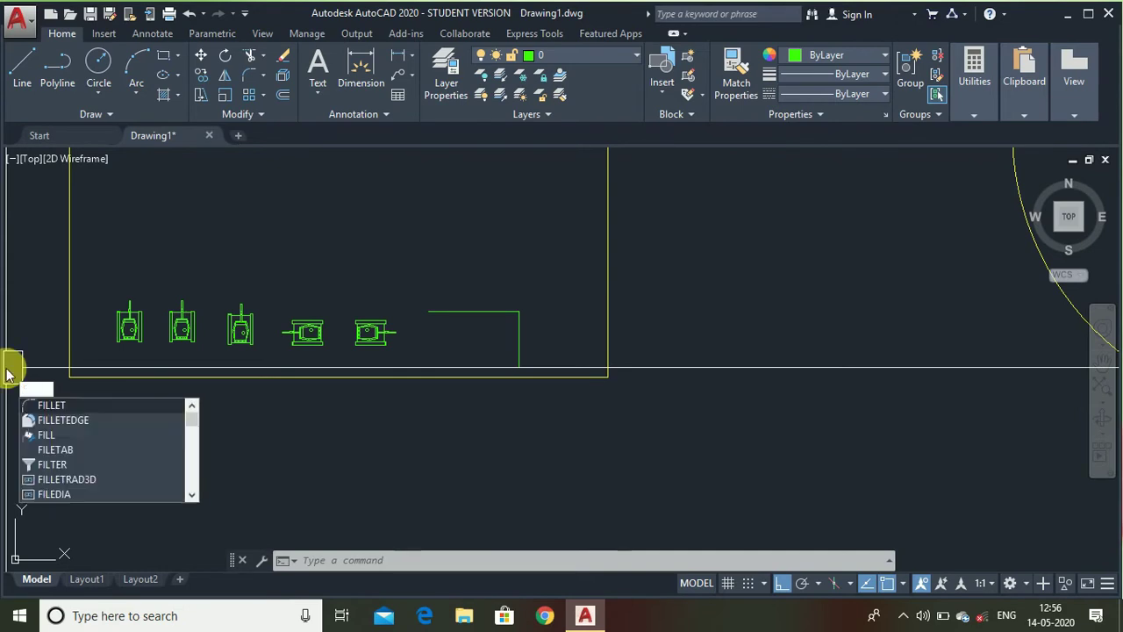
text(T)
key(Return)
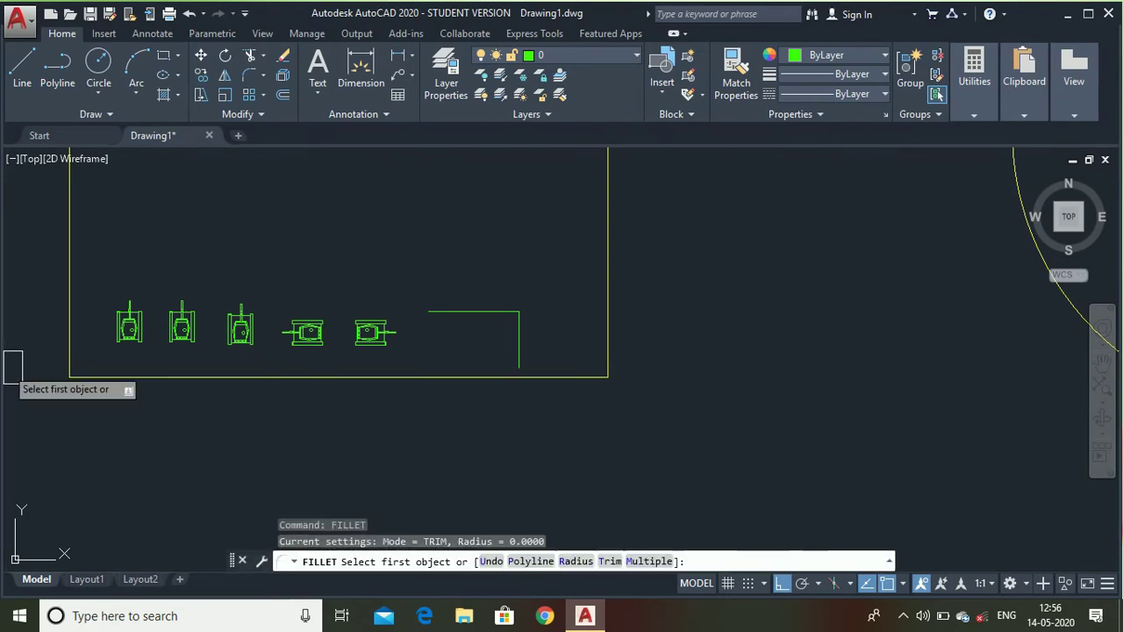
scroll(95, 333, up, 3)
scroll(161, 326, down, 4)
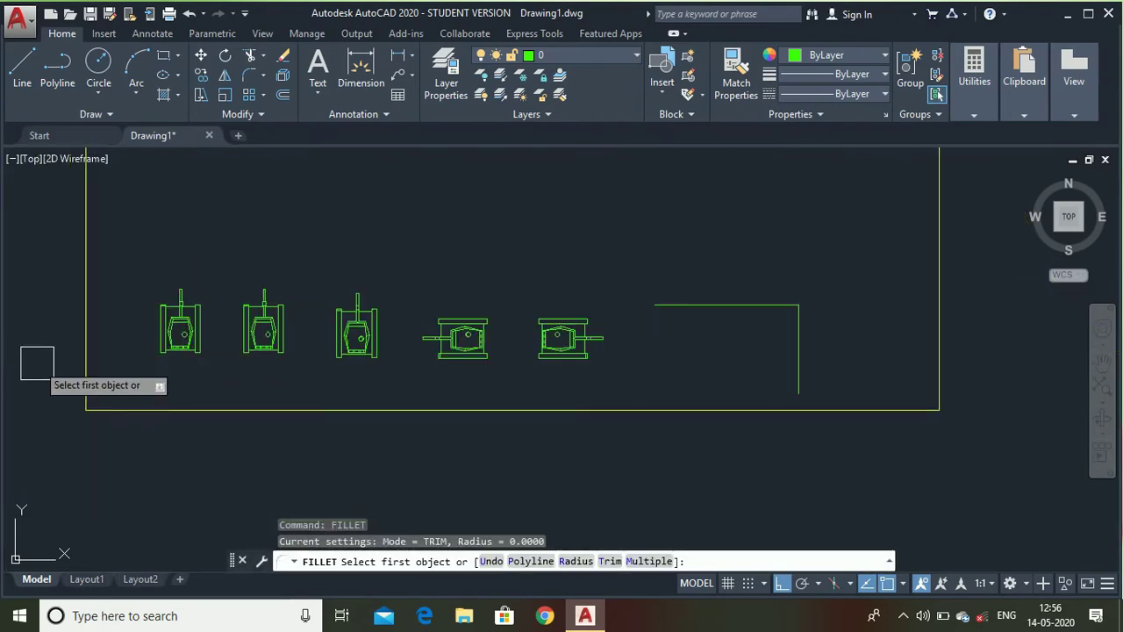
scroll(136, 396, up, 4)
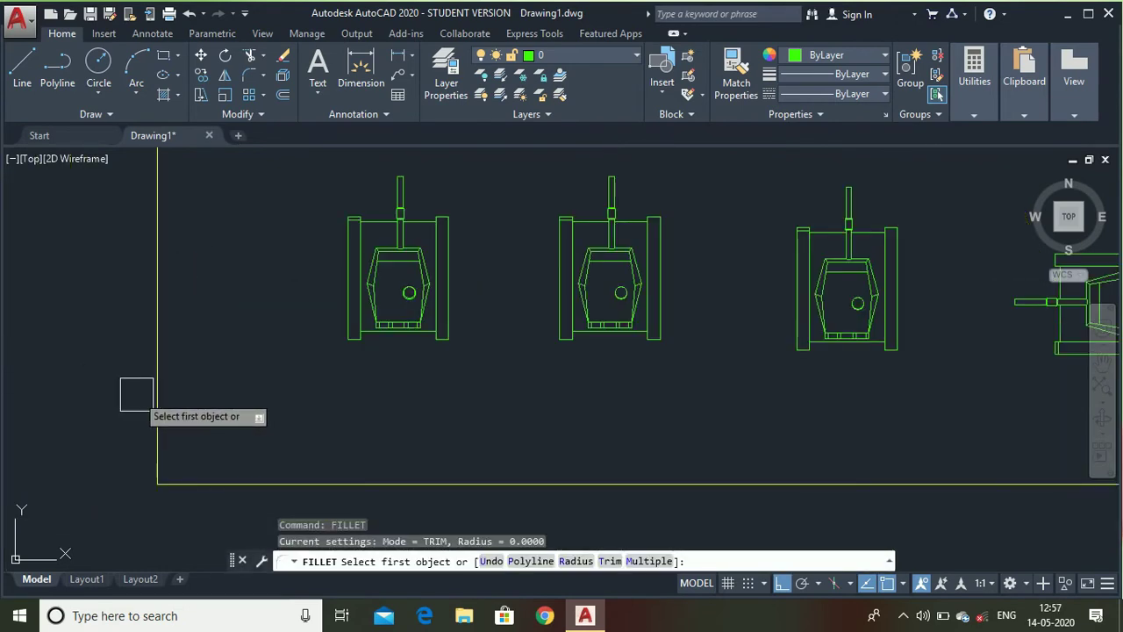
click(156, 326)
click(274, 472)
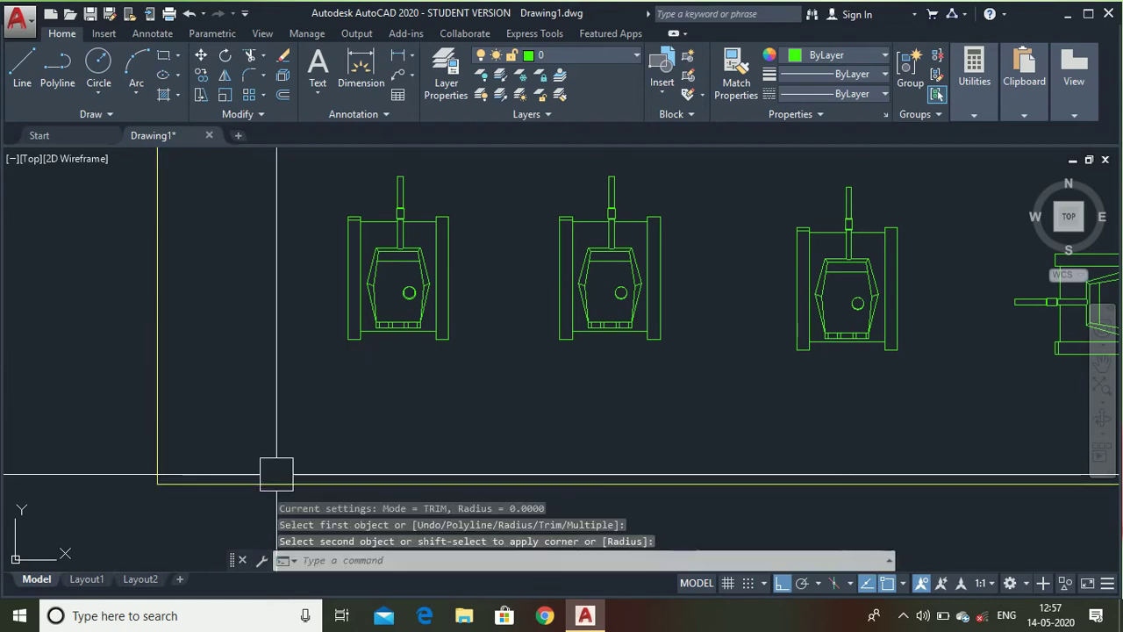
Fillet the yellow frame's lower-left corner with a radius of 10 between its left and bottom edges.
key(Return)
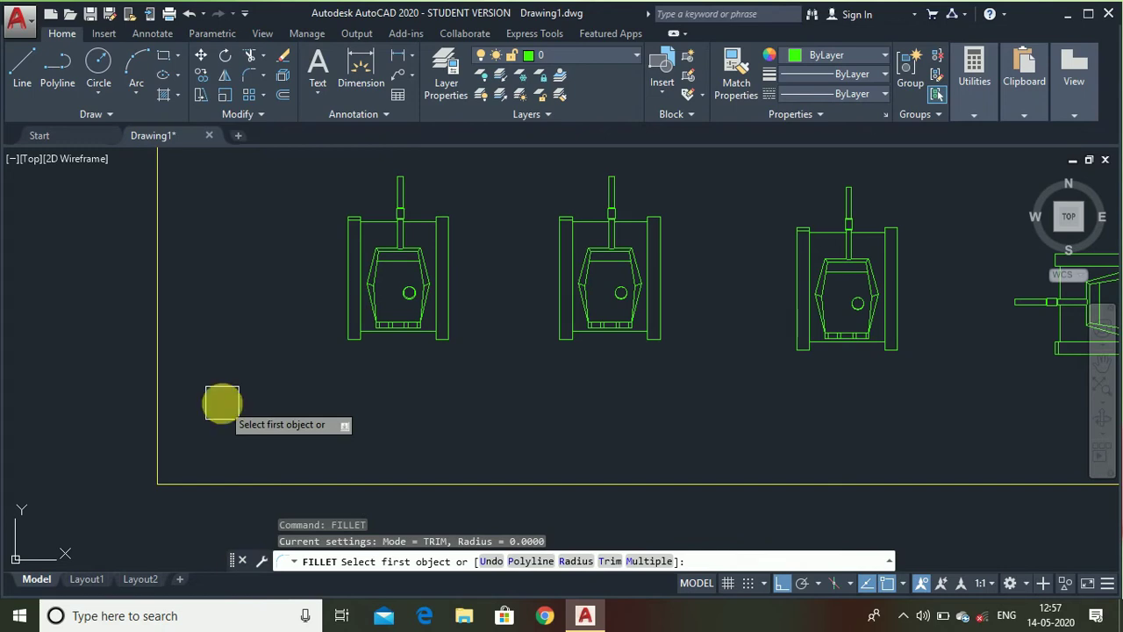
text(r)
key(Return)
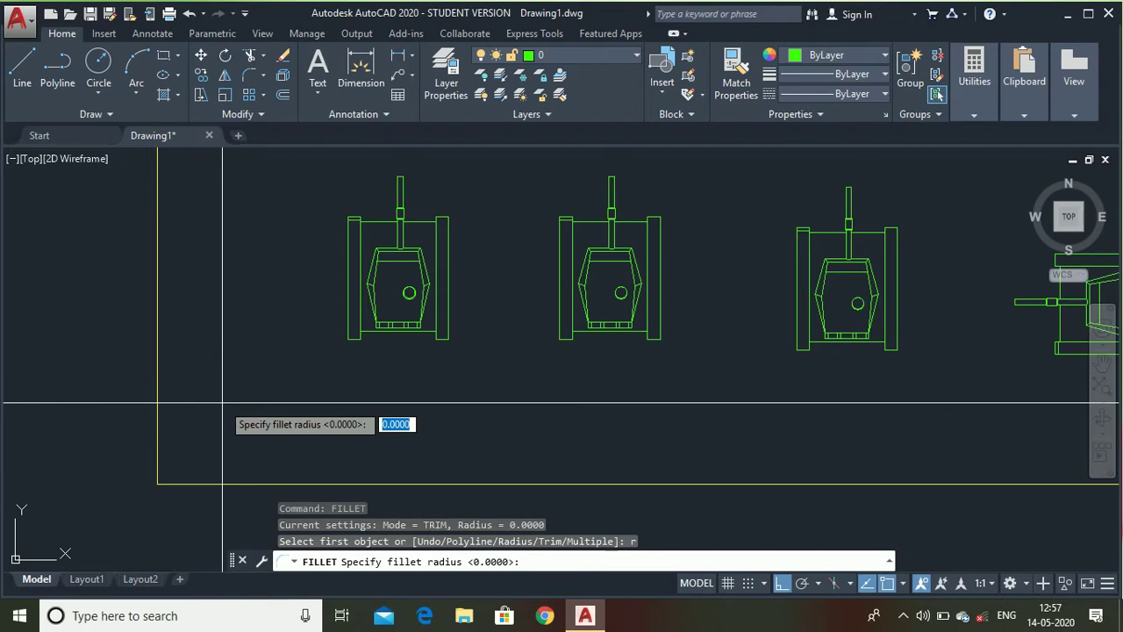
text(10)
key(Return)
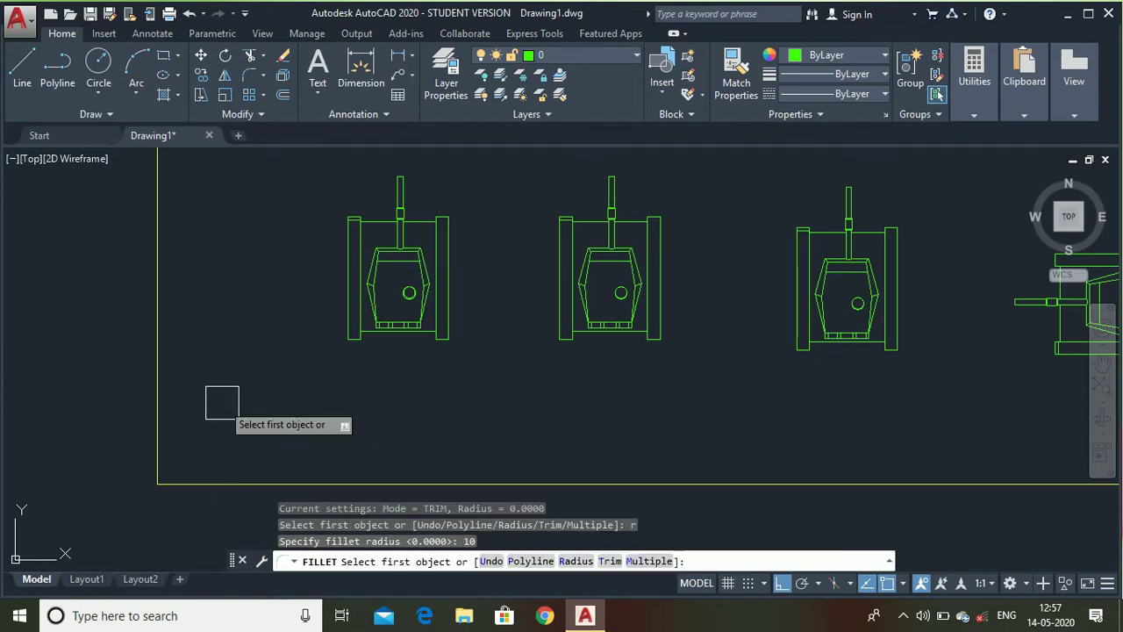
click(164, 455)
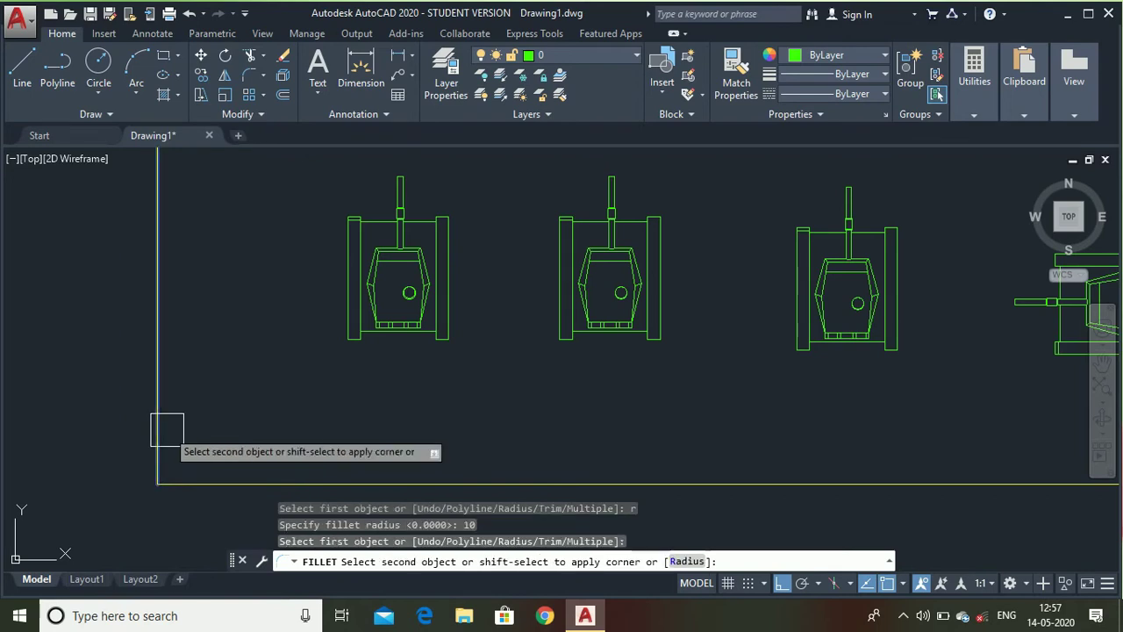
click(225, 484)
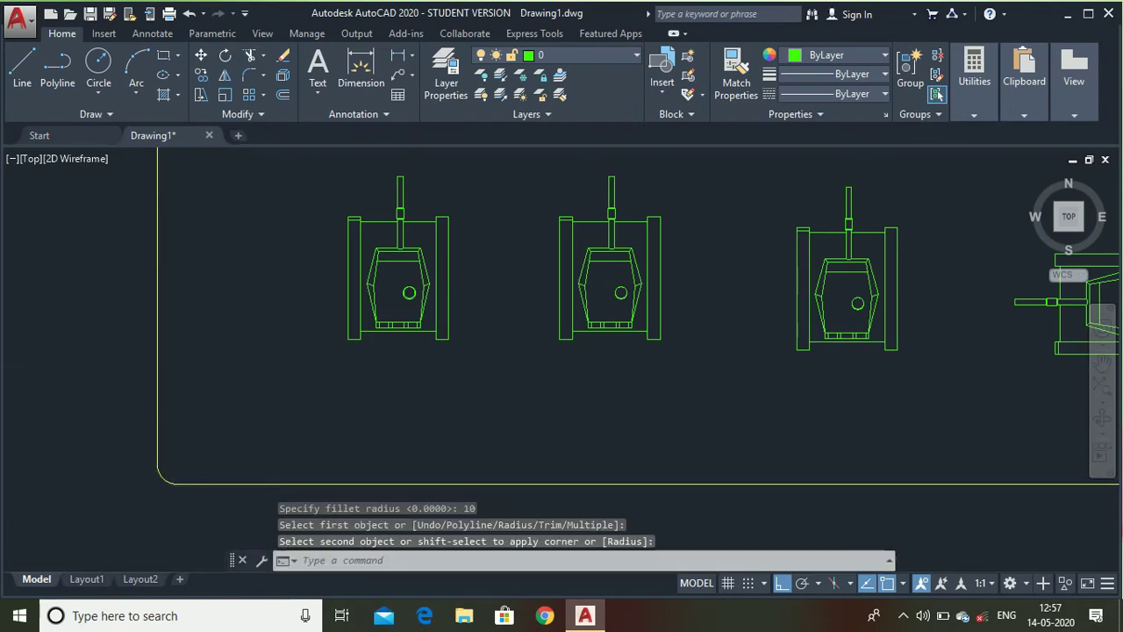
Undo the radius 10 fillet on the yellow frame's lower-left corner.
scroll(82, 366, down, 2)
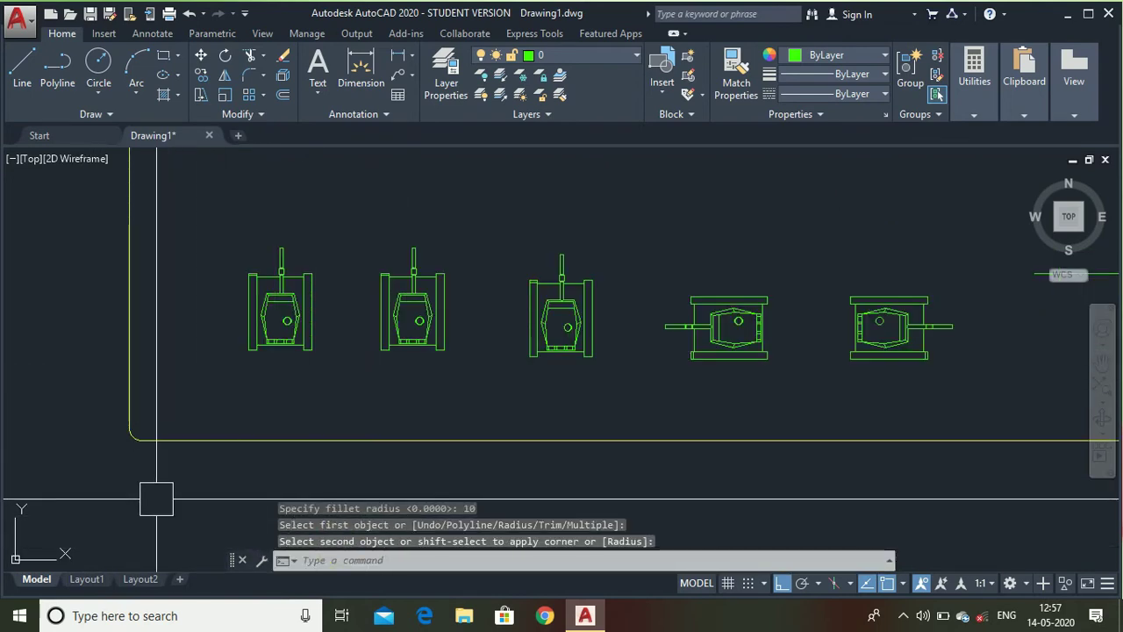
key(ctrl+z)
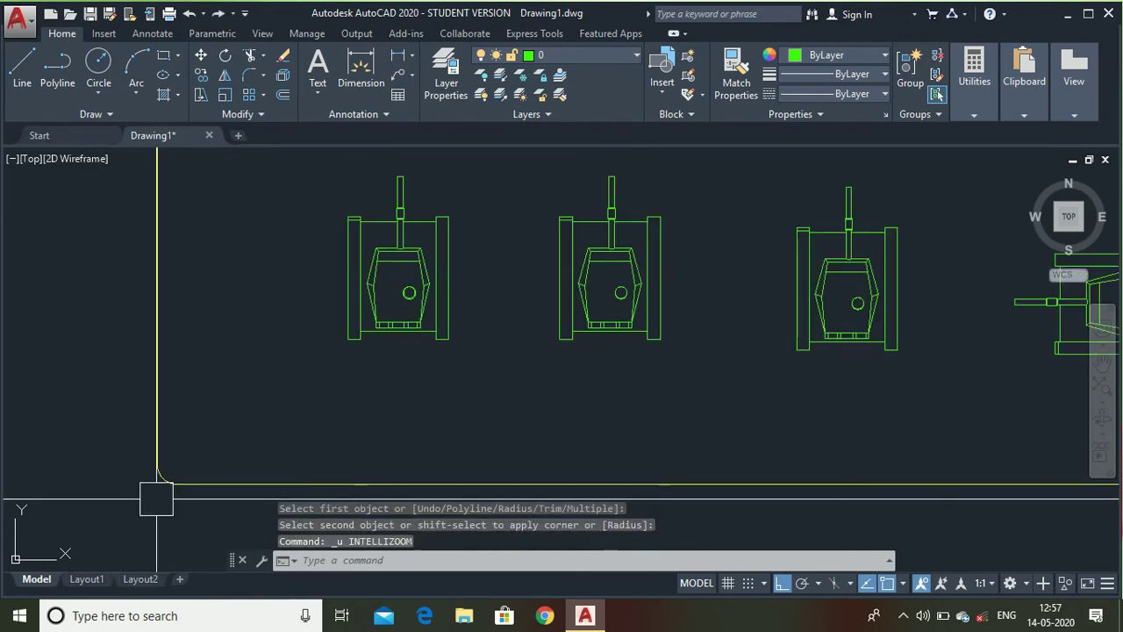
key(ctrl+z)
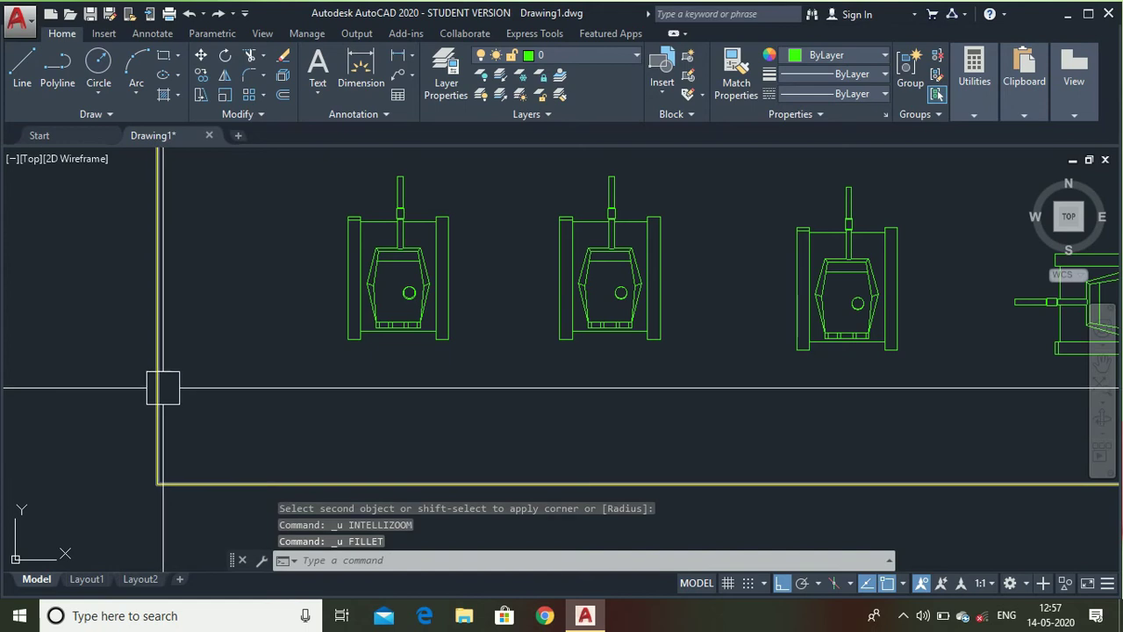
Fillet all corners of the yellow frame at once at radius 0, using Fillet's Polyline option.
scroll(146, 444, down, 6)
scroll(146, 446, down, 4)
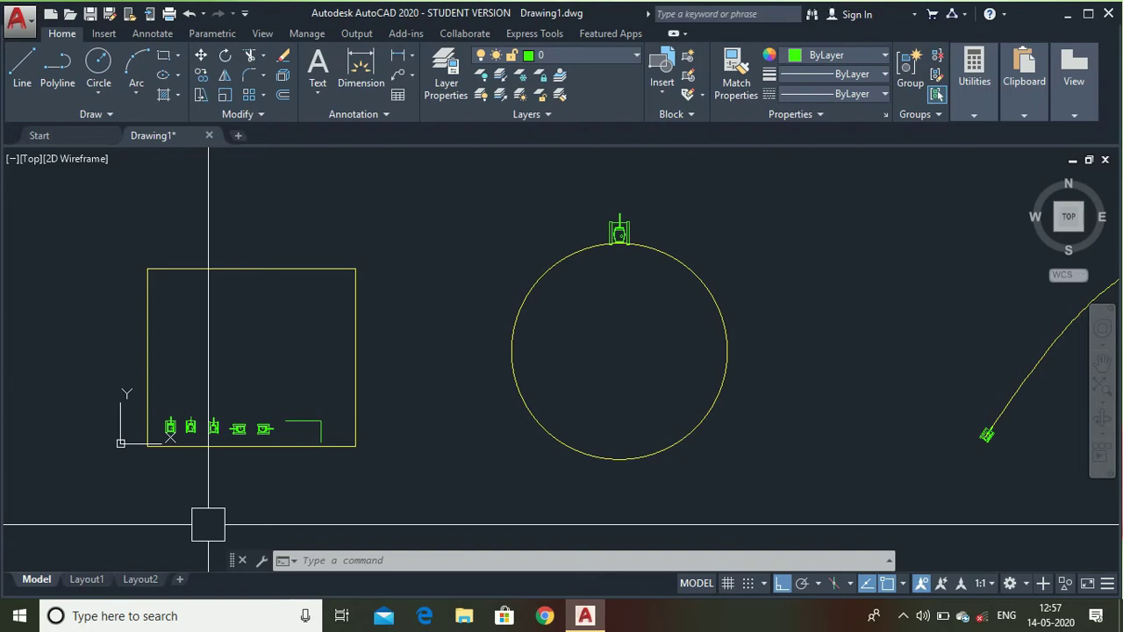
text(f)
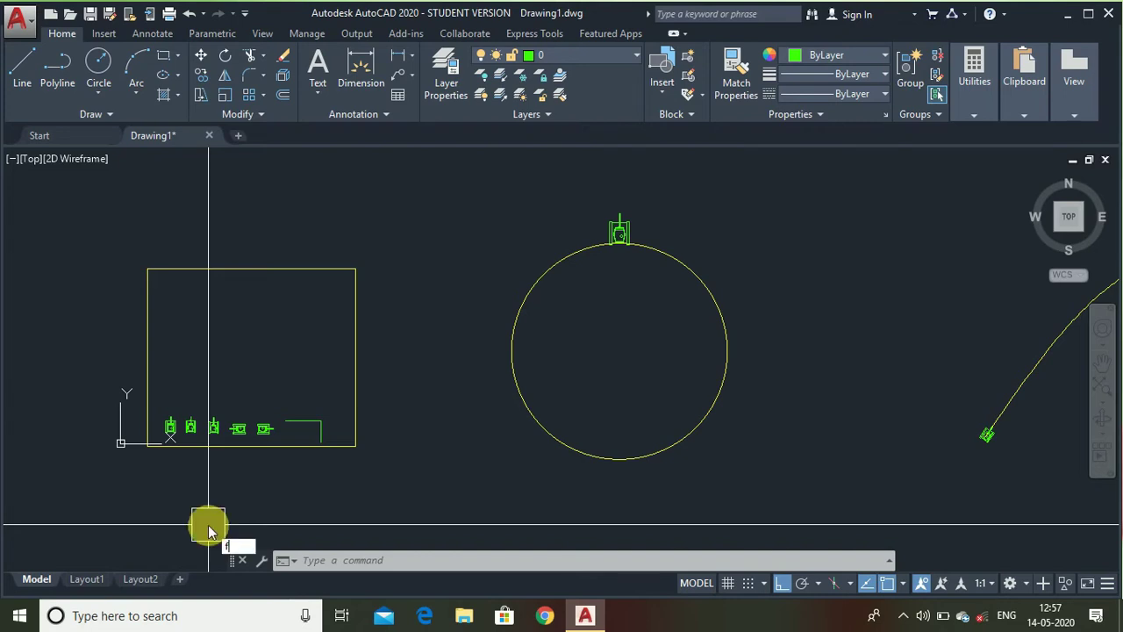
text(illet)
key(Return)
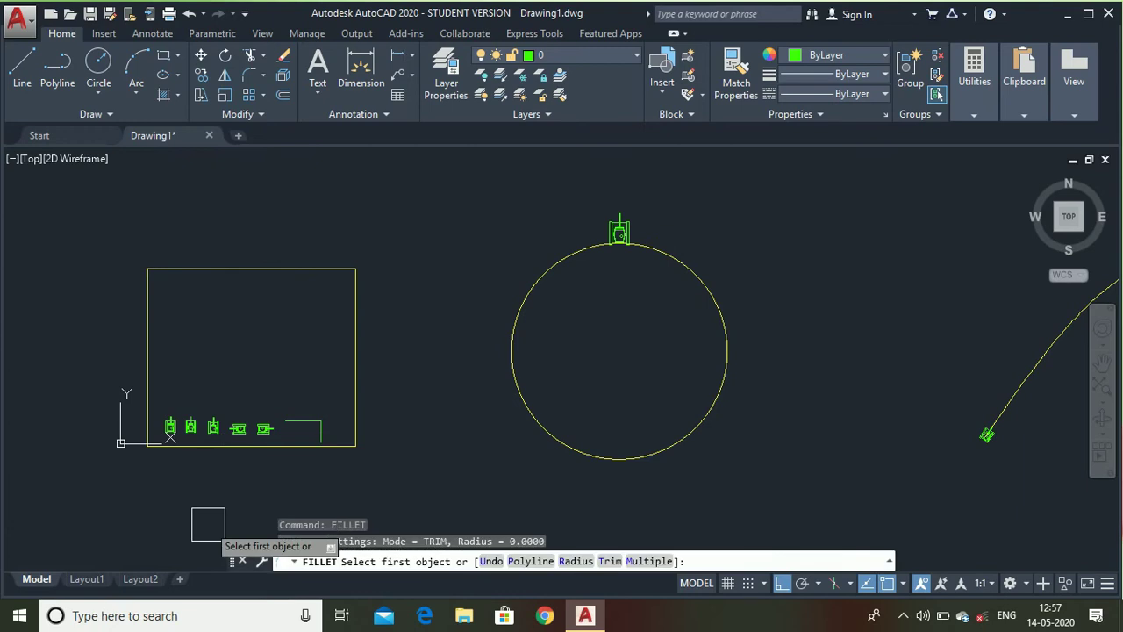
key(Return)
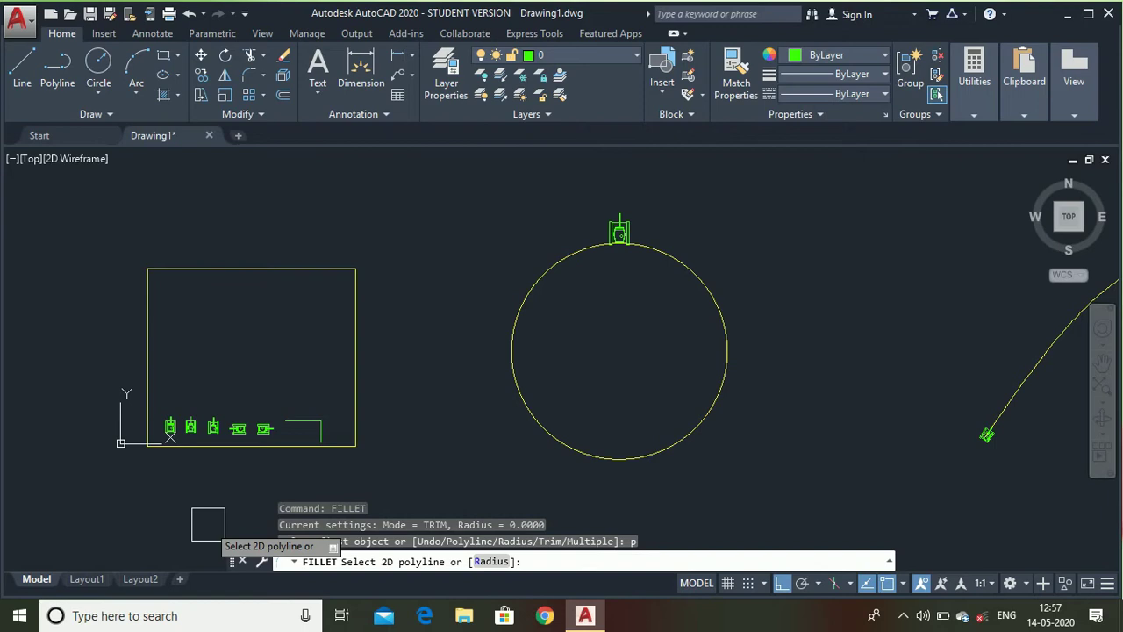
click(145, 356)
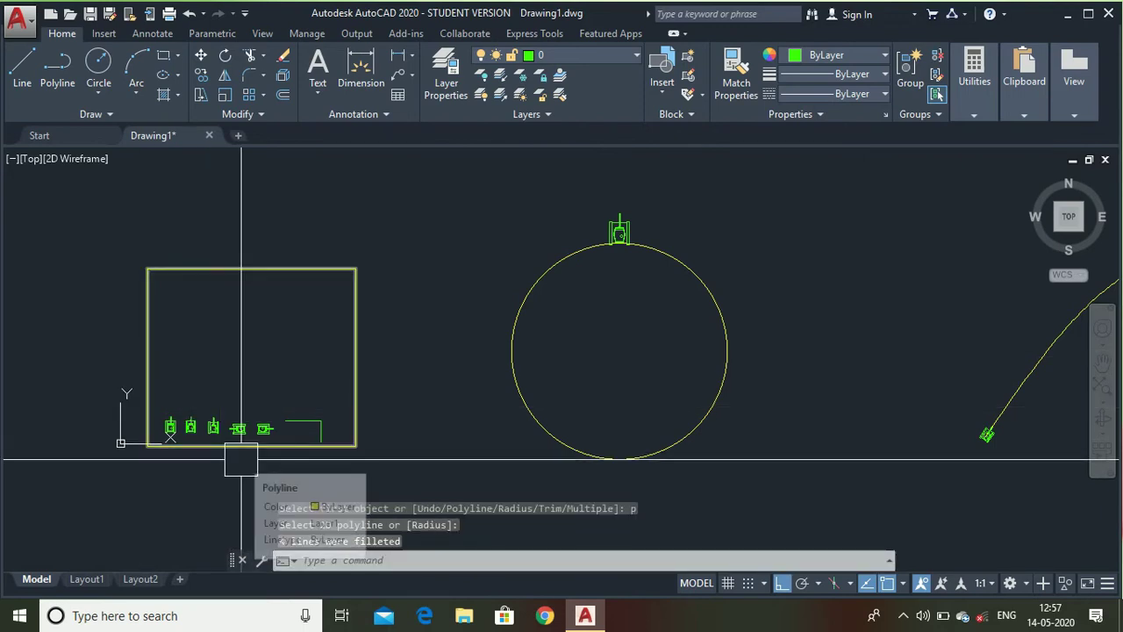
scroll(145, 268, up, 6)
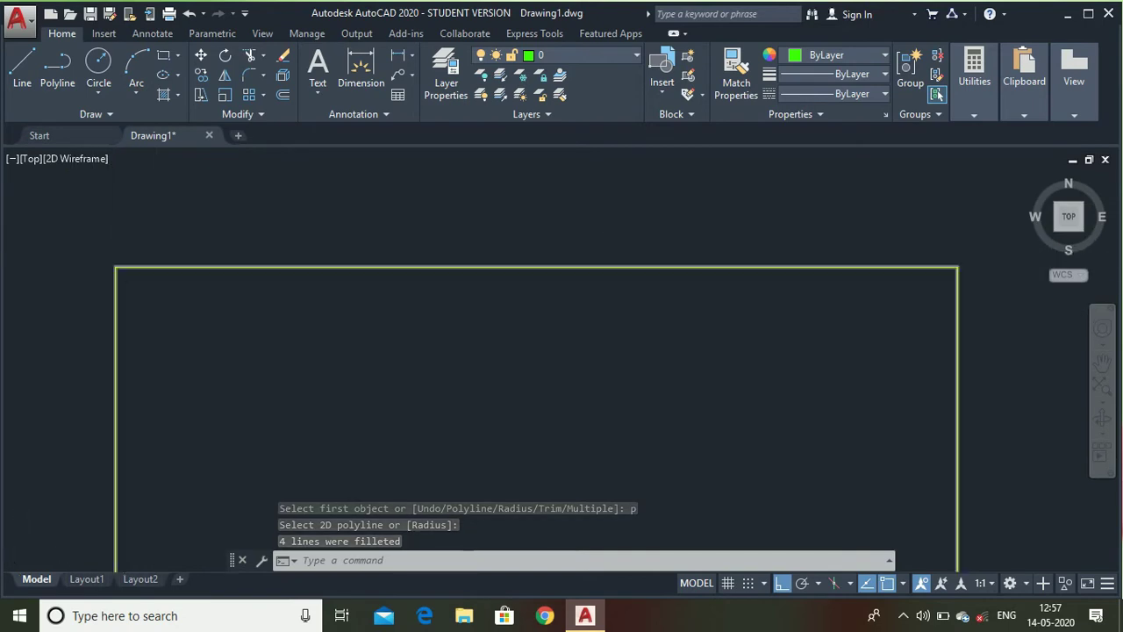
Fillet all corners of the yellow frame at once with a radius of 10, using Fillet's Polyline option.
scroll(113, 303, up, 2)
scroll(113, 321, down, 1)
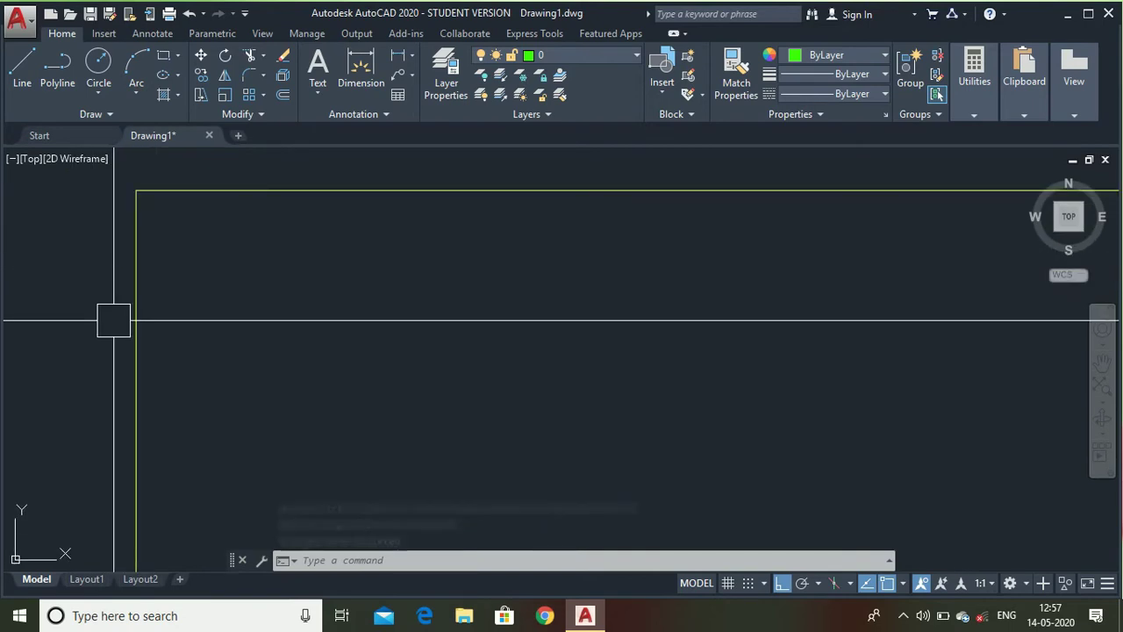
click(114, 320)
text(FILLET)
key(Return)
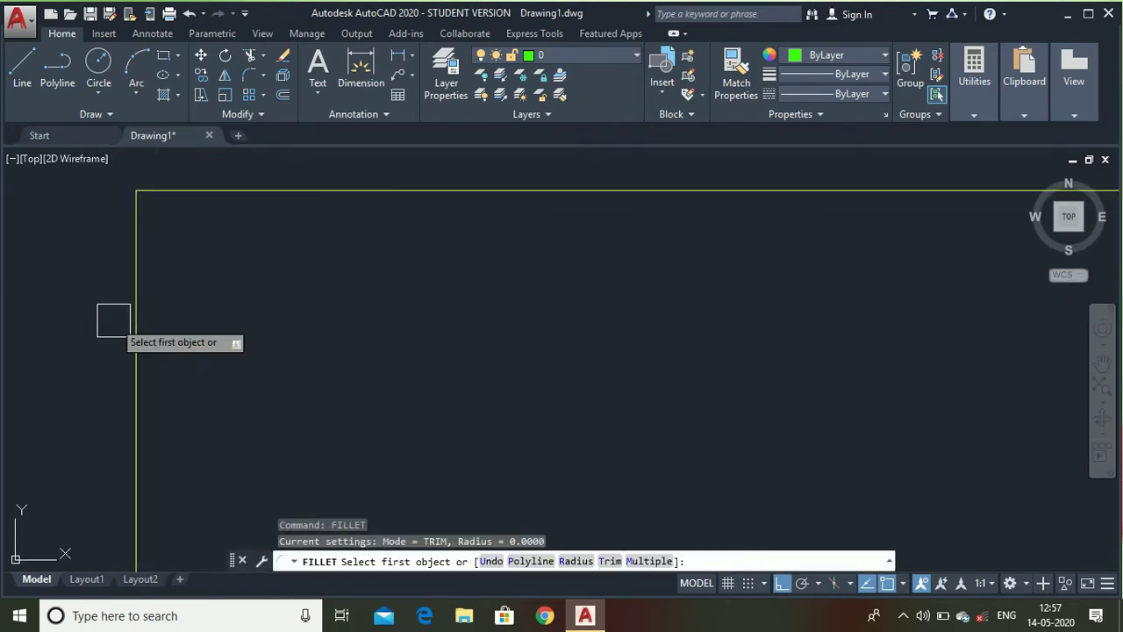
text(p)
key(Return)
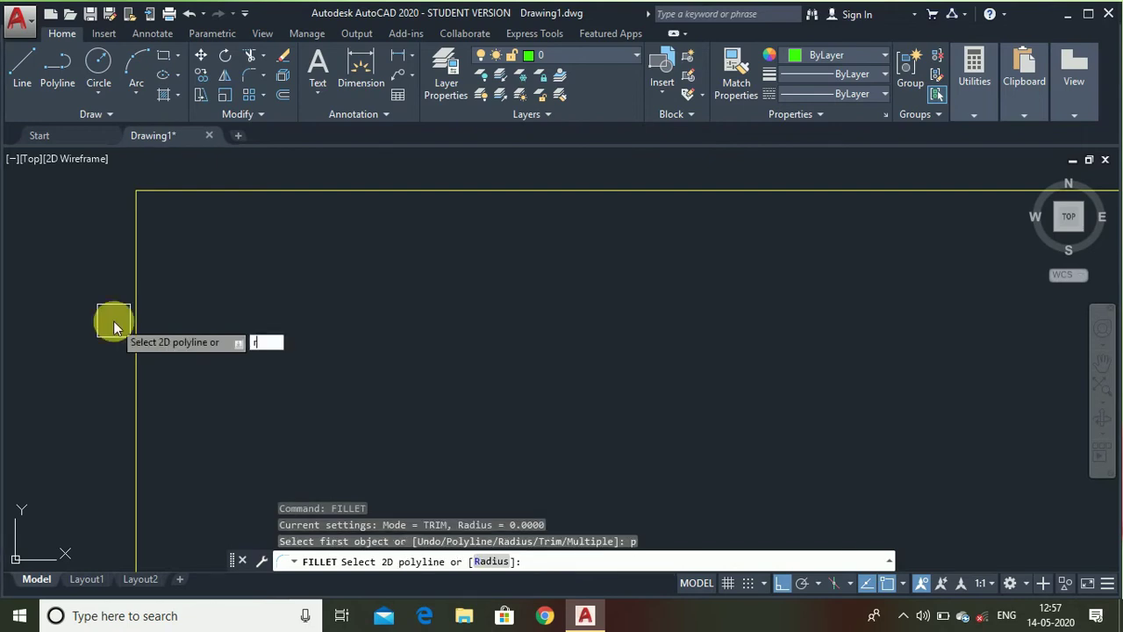
text(r)
key(Return)
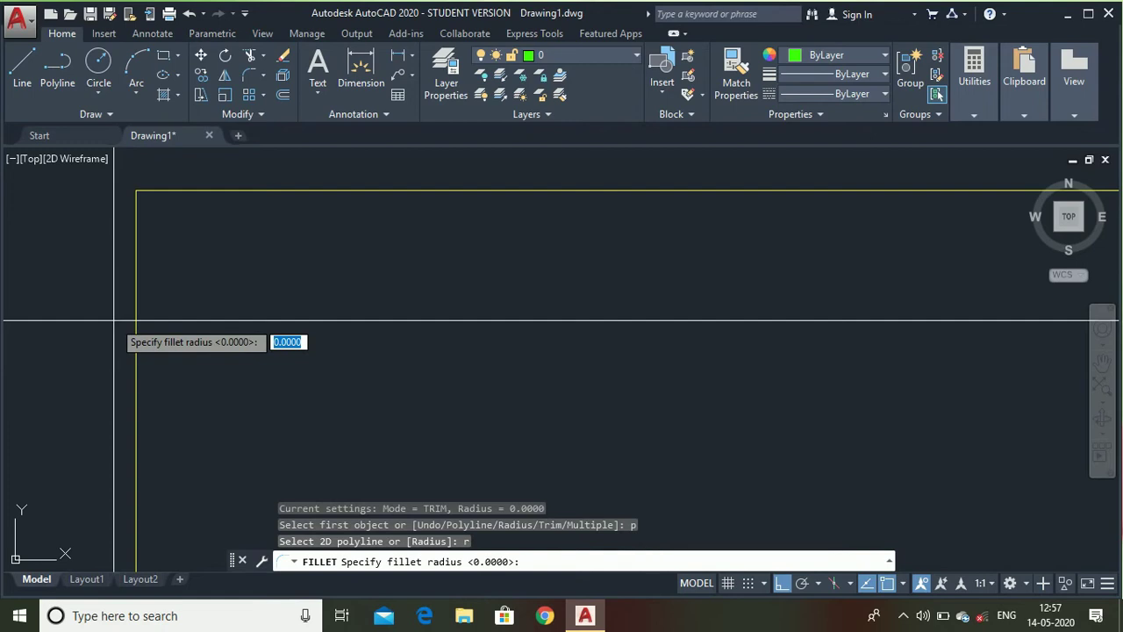
text(10)
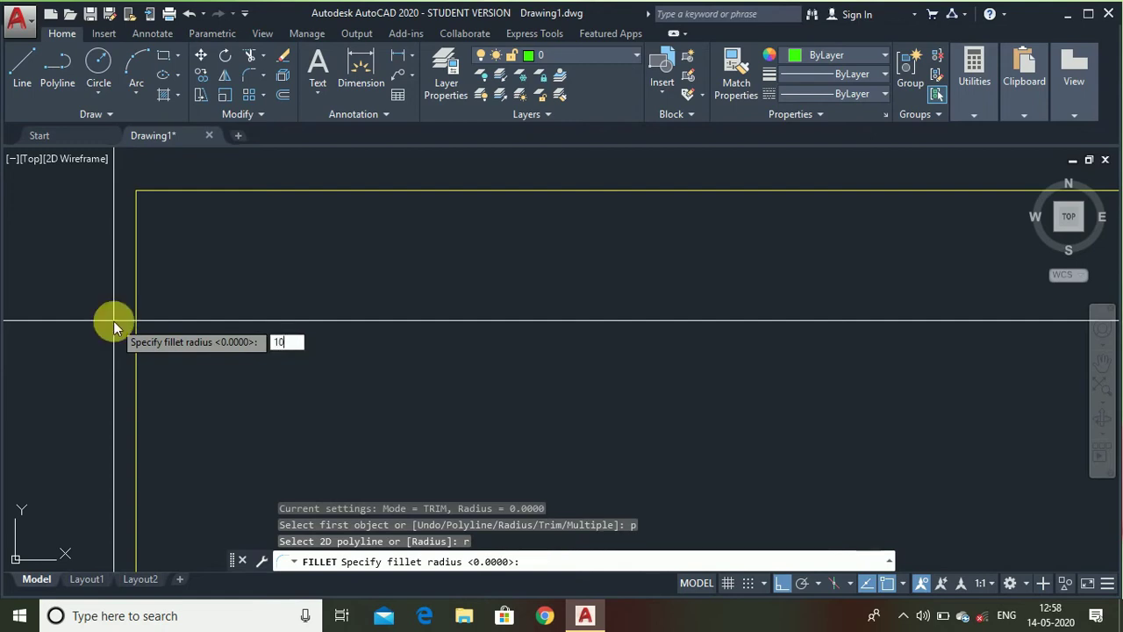
key(Return)
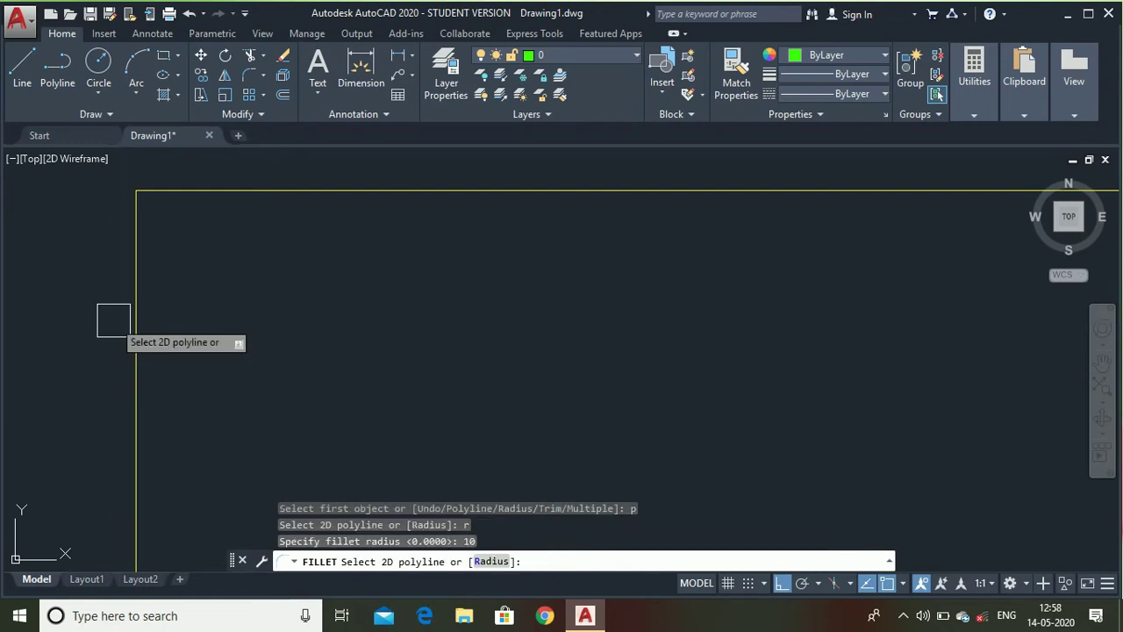
click(150, 277)
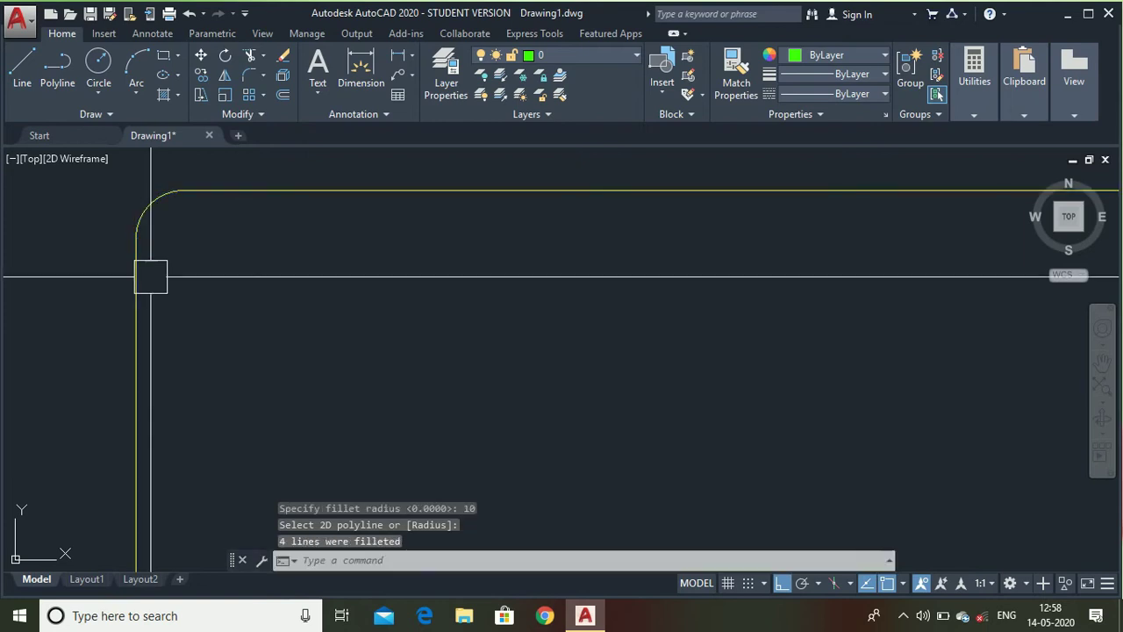
Undo the radius 10 fillet on all corners of the yellow frame.
scroll(152, 276, down, 3)
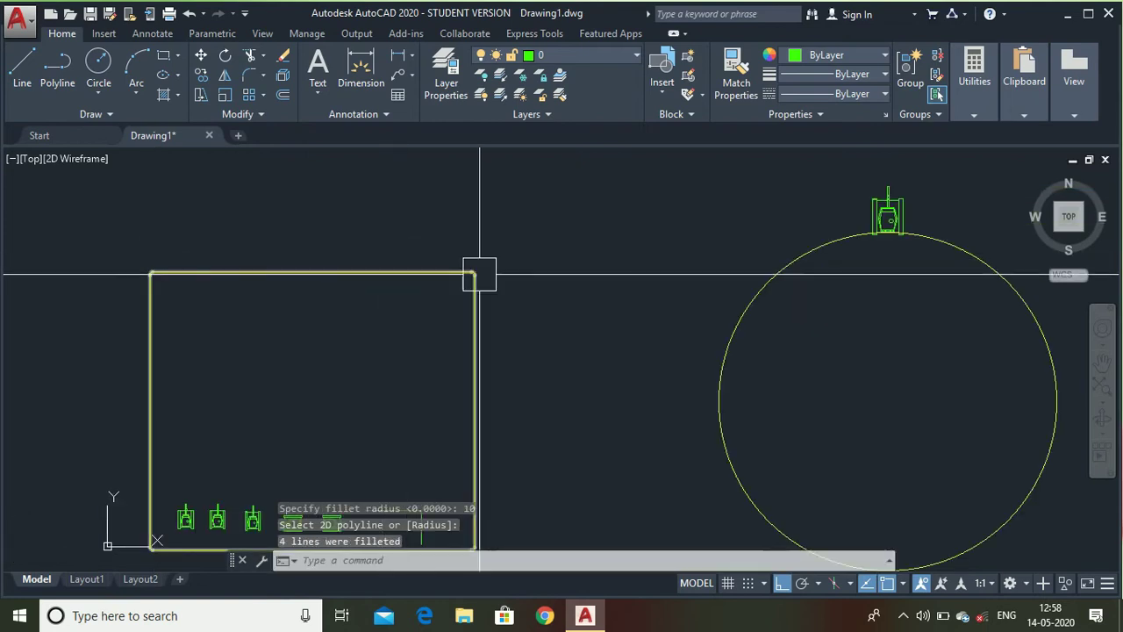
scroll(475, 273, up, 5)
scroll(358, 250, down, 5)
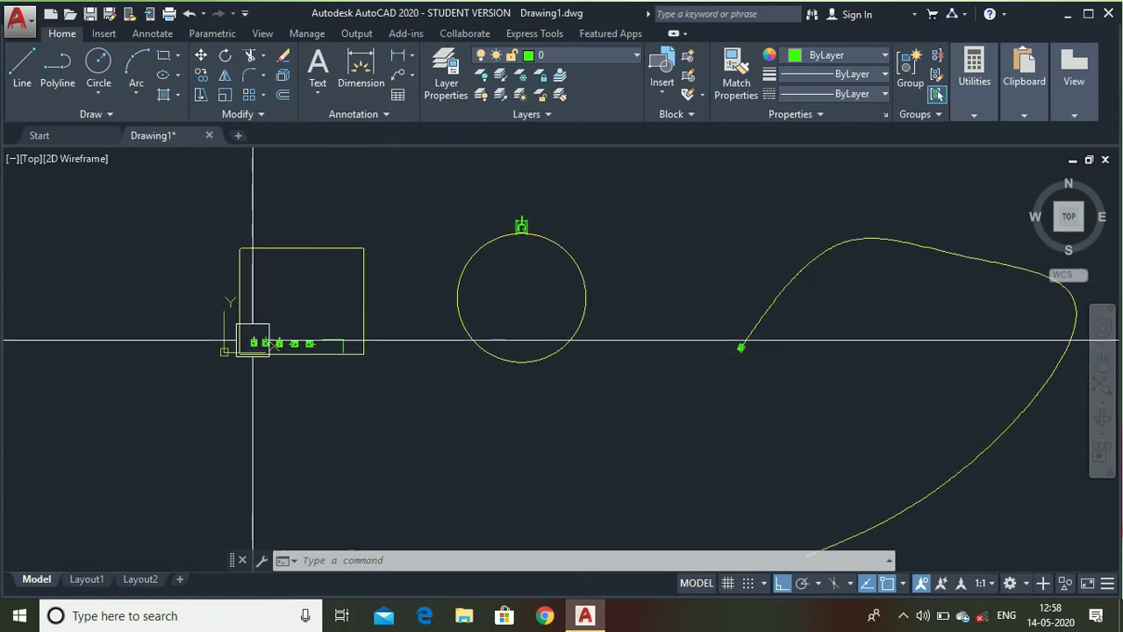
scroll(240, 238, up, 3)
scroll(230, 302, up, 2)
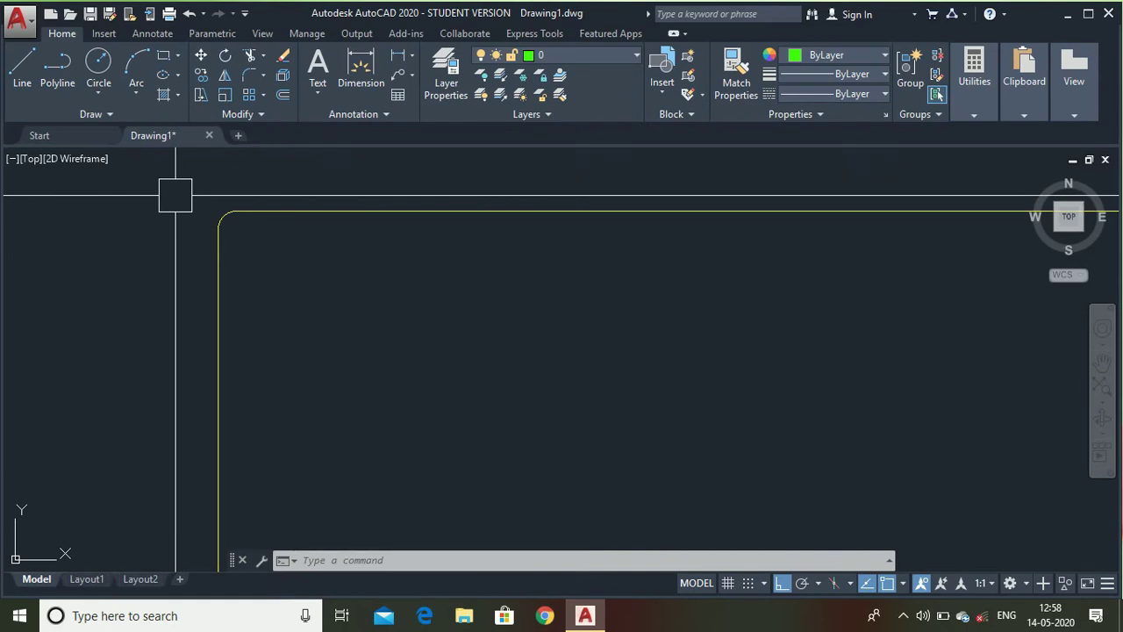
key(ctrl+z)
key(ctrl+z)
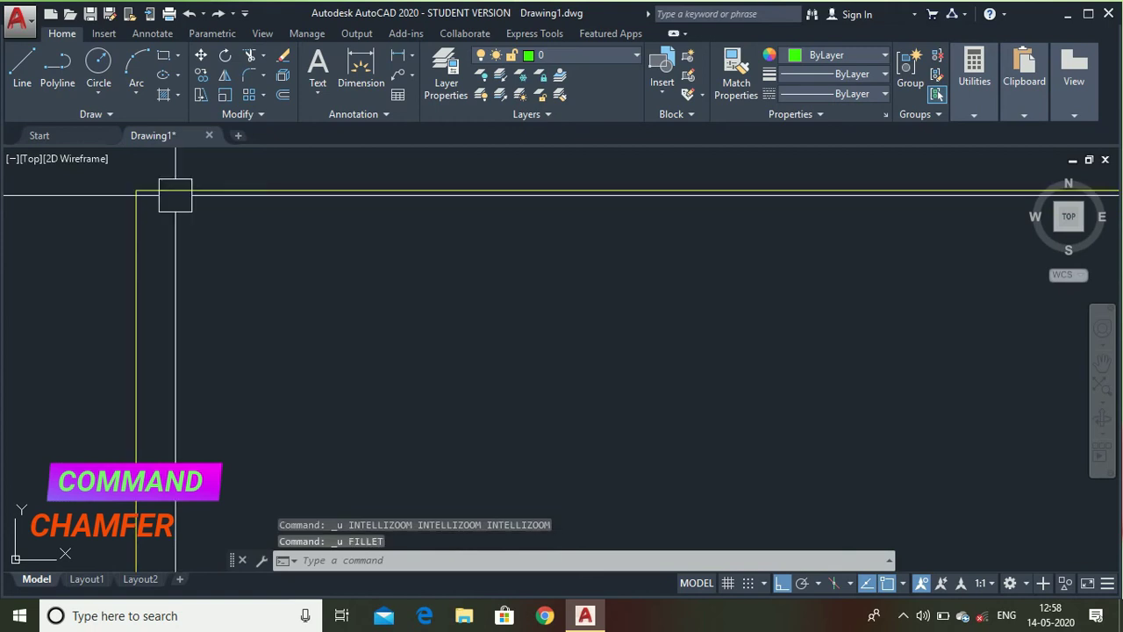
Chamfer all corners of the yellow frame at once with Chamfer's Polyline and Angle options, using length 10 and angle 45.
text(c)
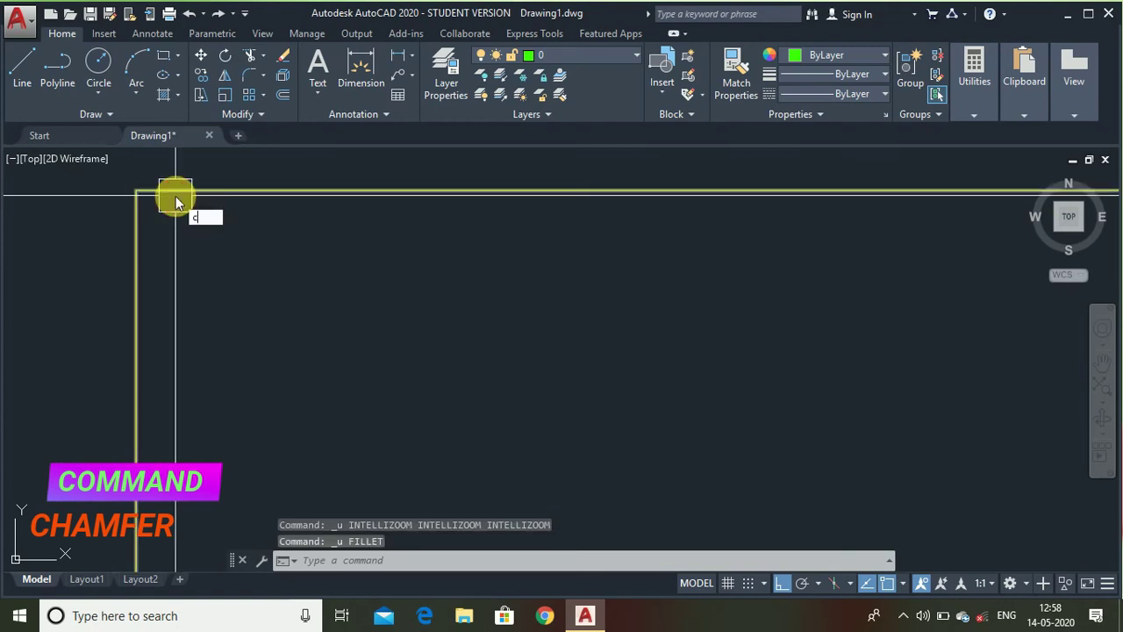
text(ha)
key(Return)
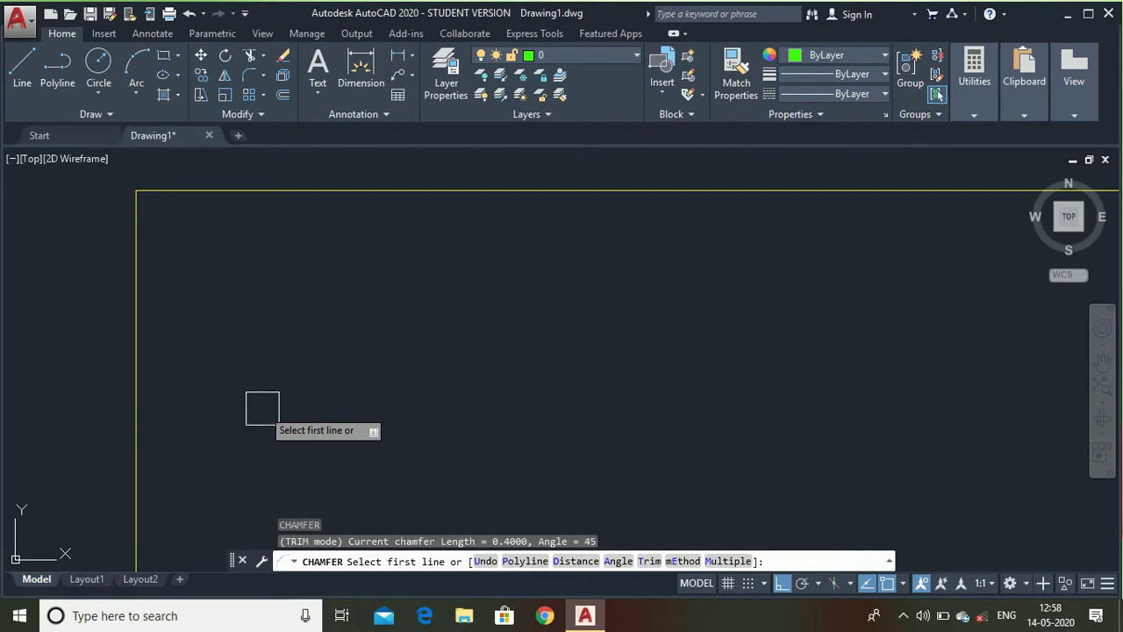
text(p)
key(Return)
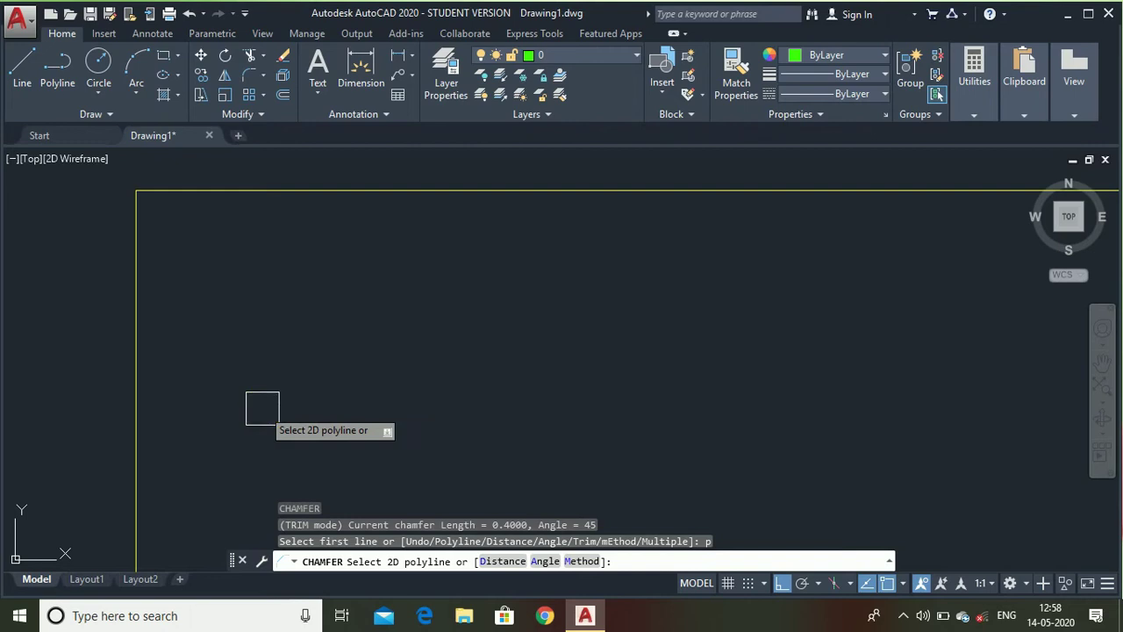
text(a)
key(Return)
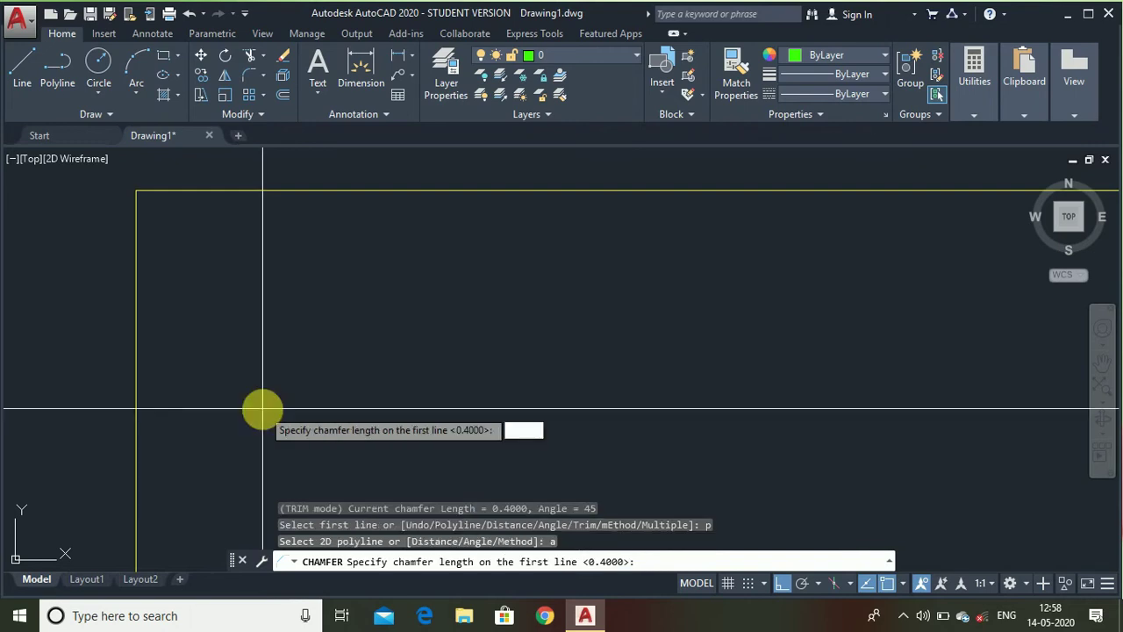
text(10)
key(Return)
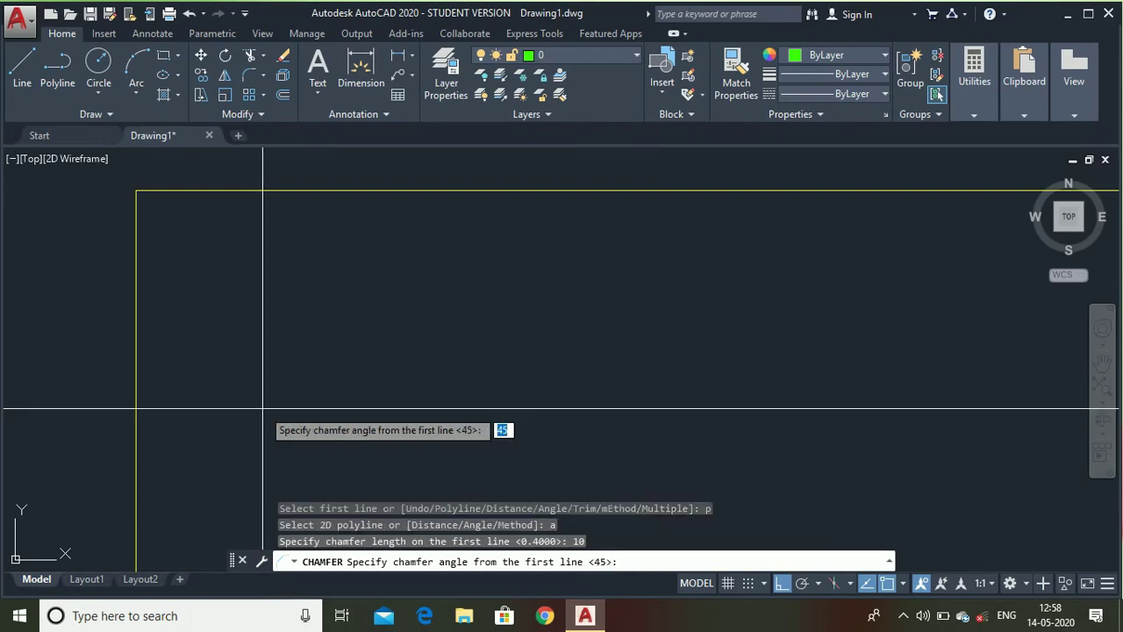
key(Return)
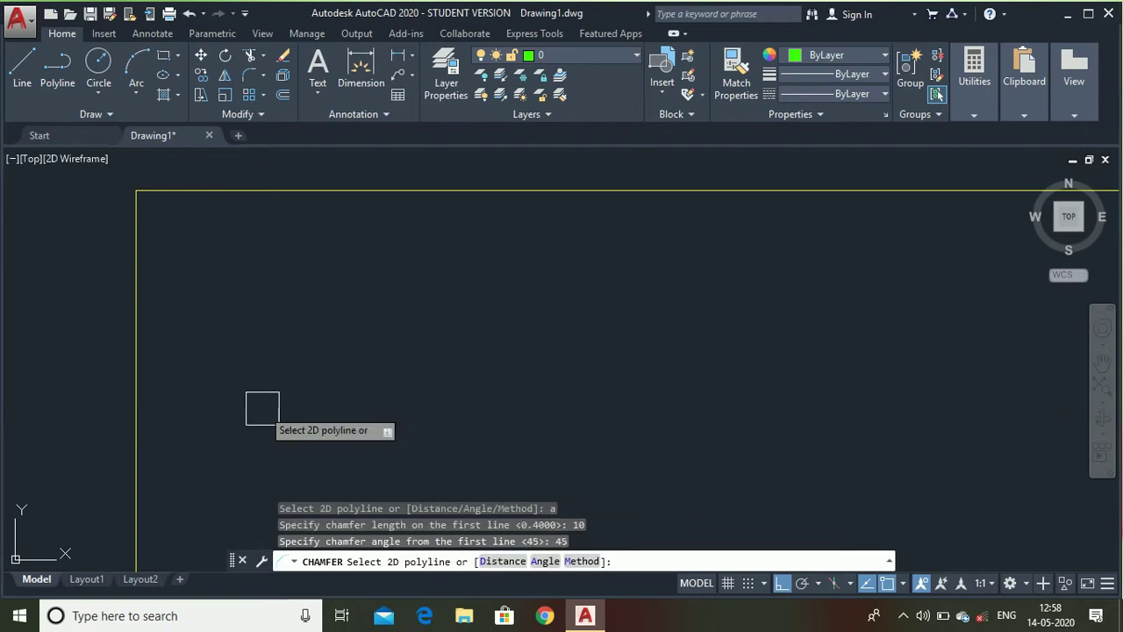
click(136, 316)
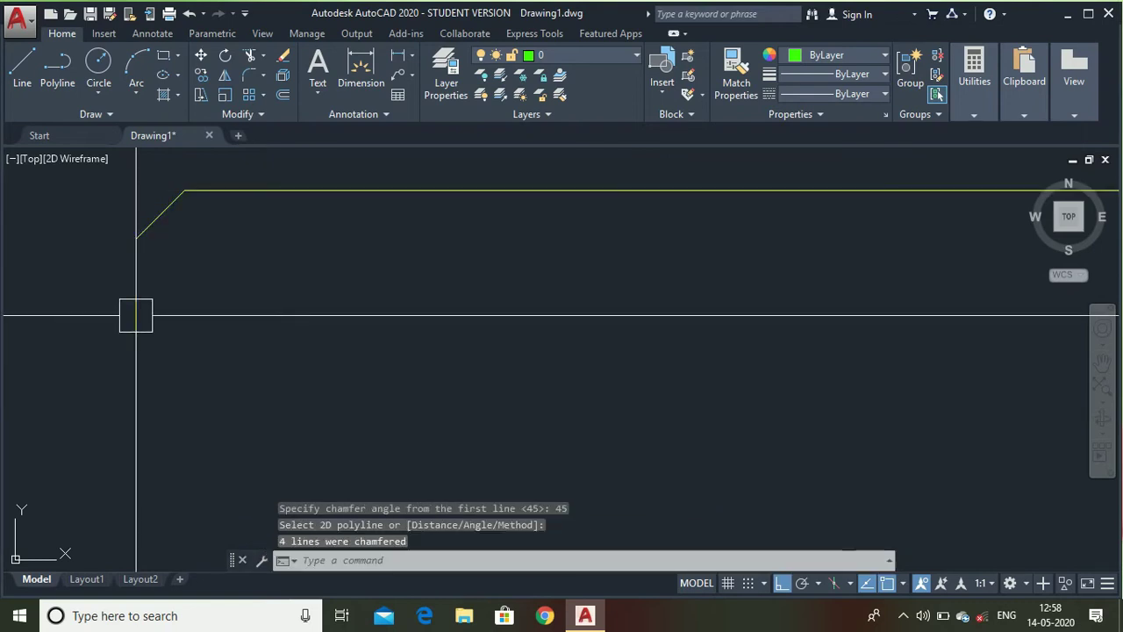
Examine the chamfered corners of the yellow frame and the tanks inside it.
scroll(136, 316, down, 5)
scroll(136, 316, down, 3)
scroll(381, 359, up, 4)
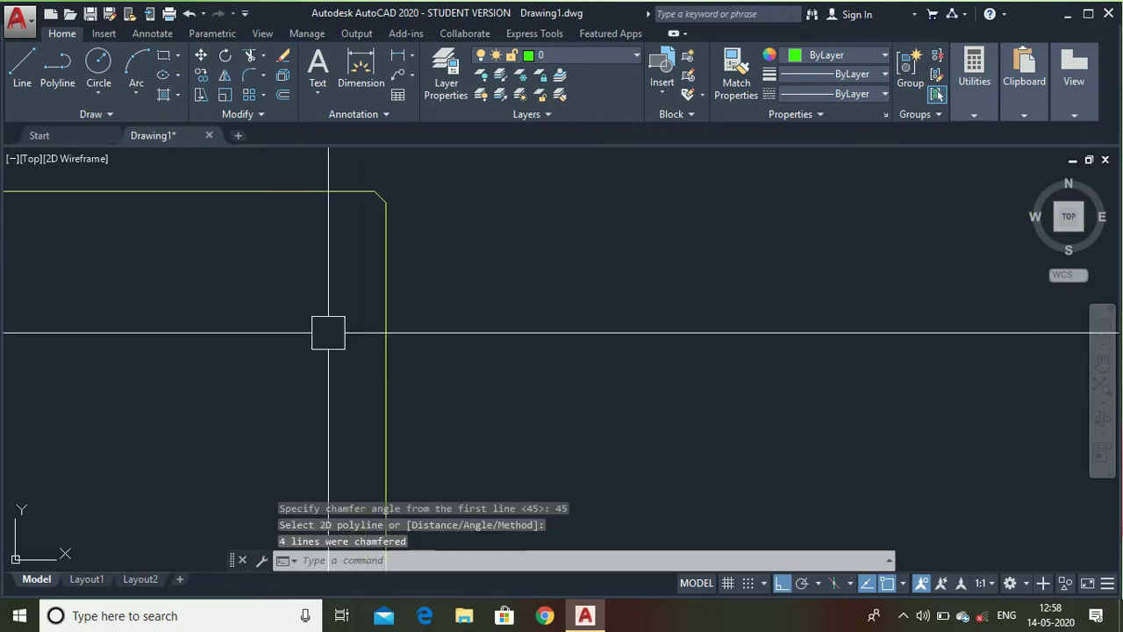
scroll(402, 185, up, 1)
scroll(401, 185, down, 5)
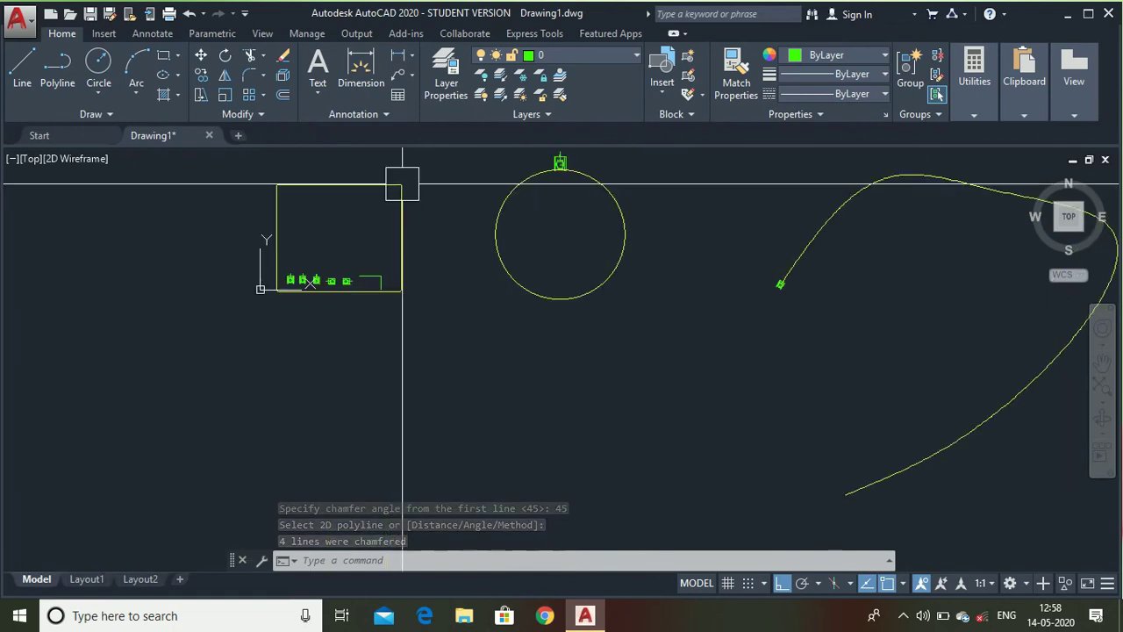
scroll(273, 286, up, 3)
scroll(271, 295, down, 2)
scroll(289, 281, up, 4)
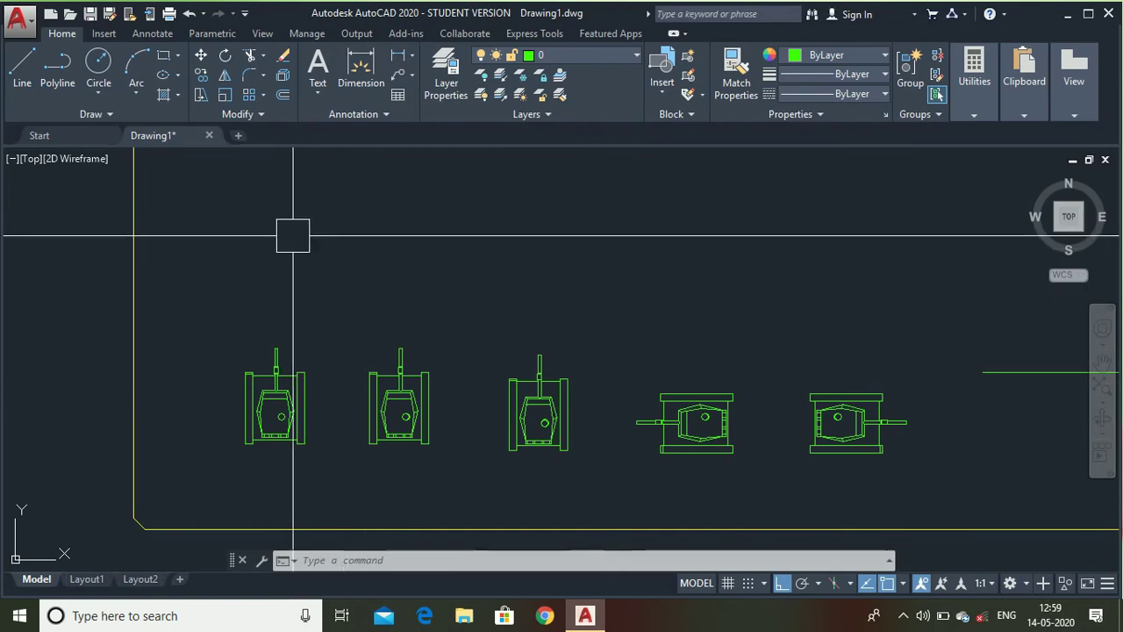
Delete the L-shaped line and every tank inside the yellow frame except the leftmost one.
click(319, 240)
scroll(320, 241, down, 5)
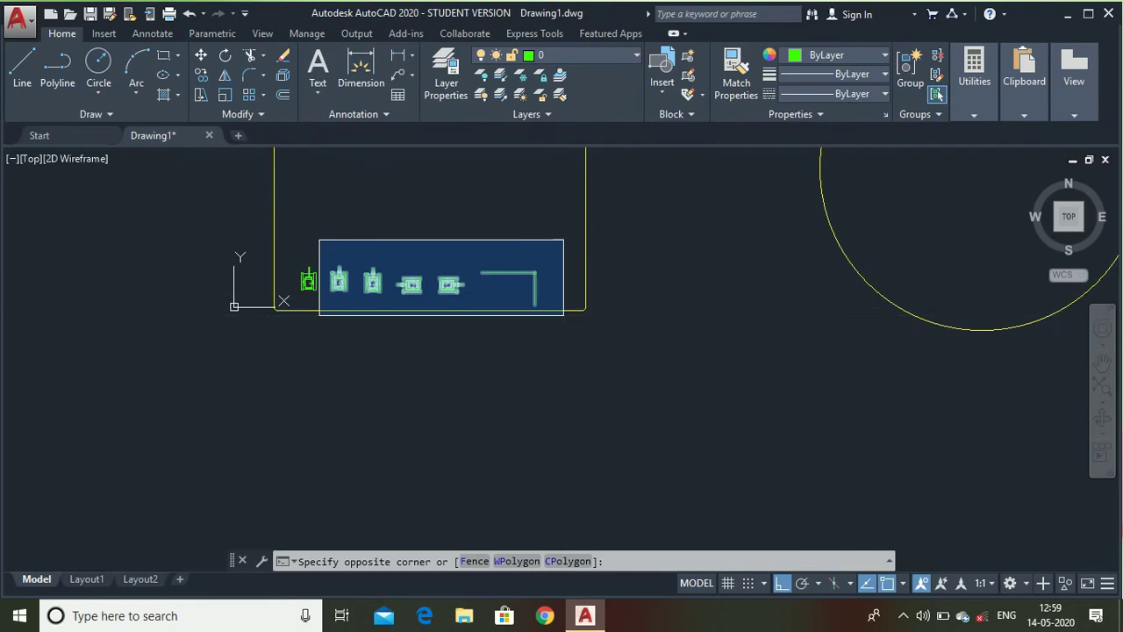
click(563, 316)
key(Delete)
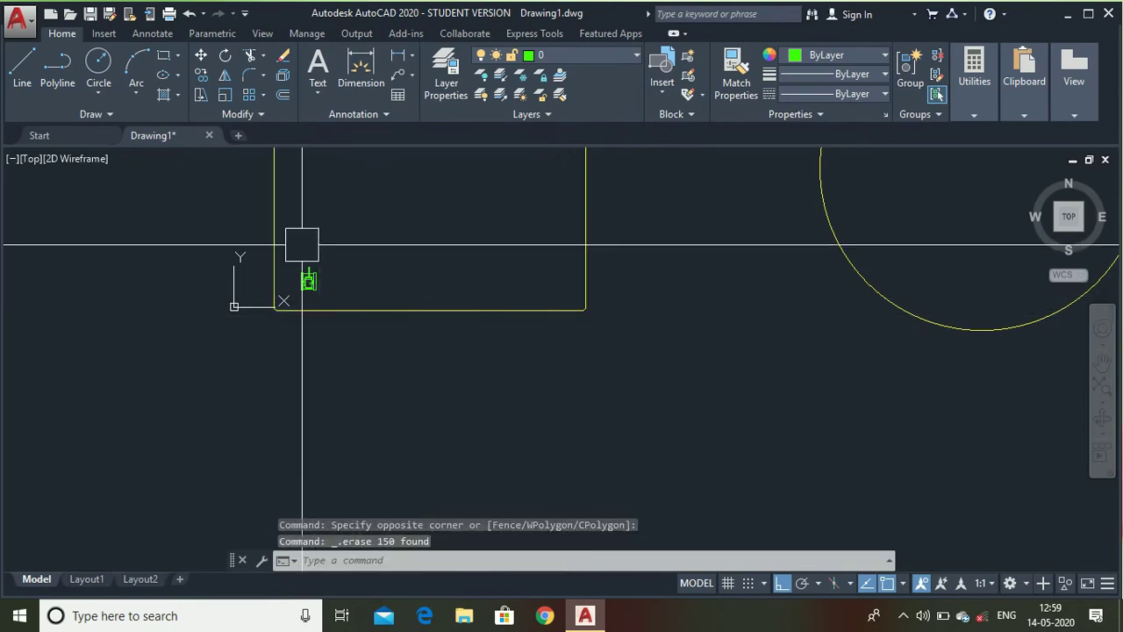
Create a rectangular array from the remaining tank inside the yellow frame.
scroll(301, 250, up, 6)
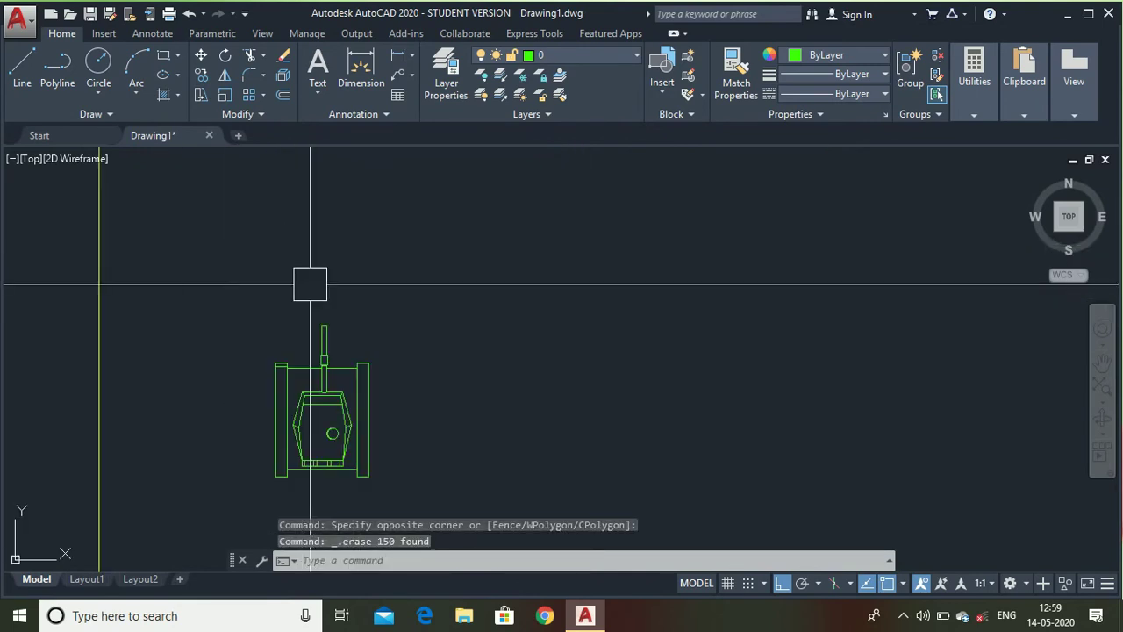
text(ARRA)
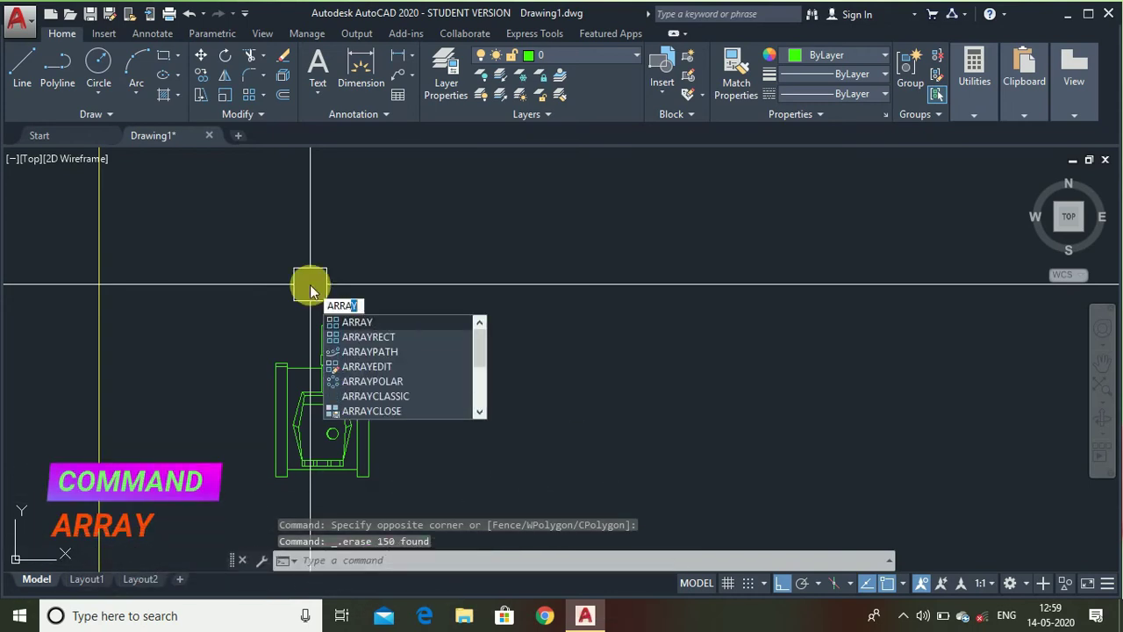
text(Y)
key(Return)
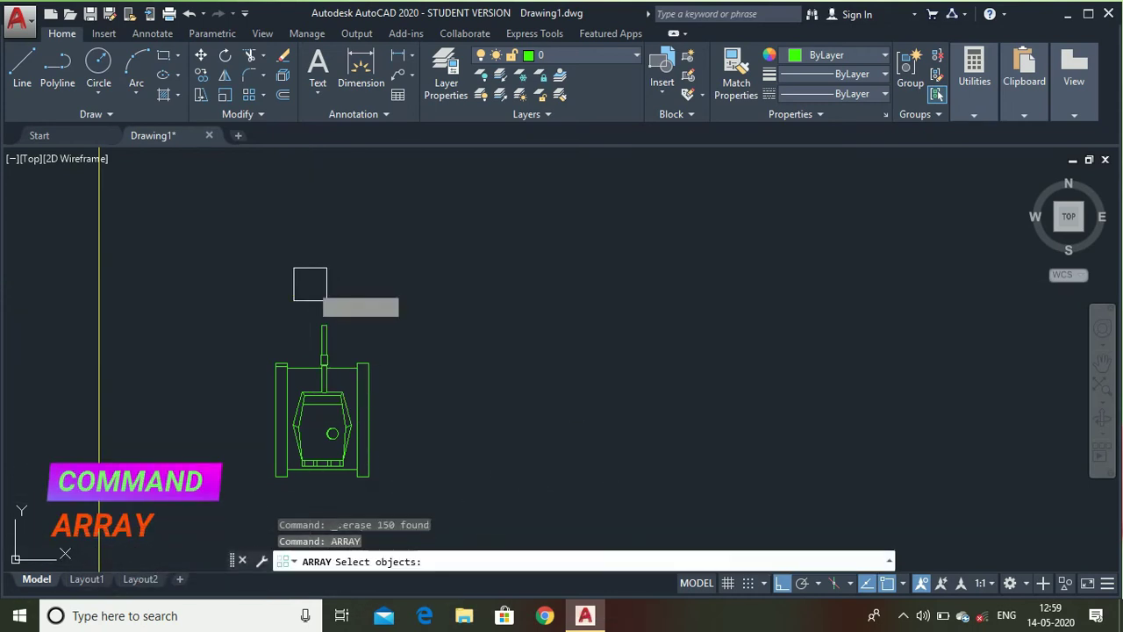
click(205, 266)
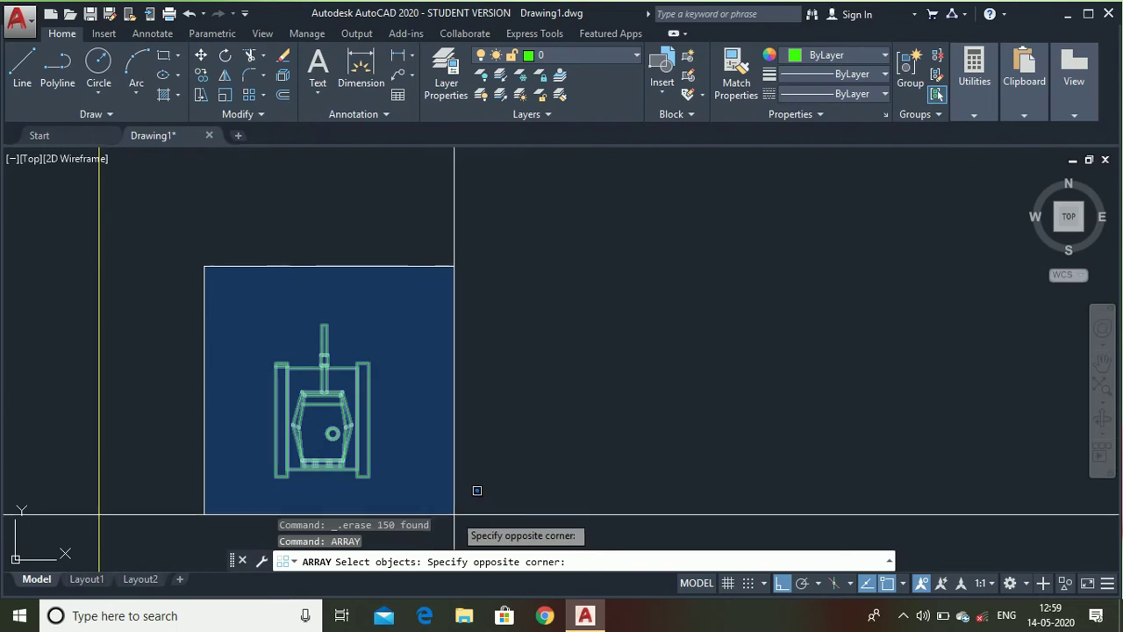
click(456, 516)
right_click(456, 523)
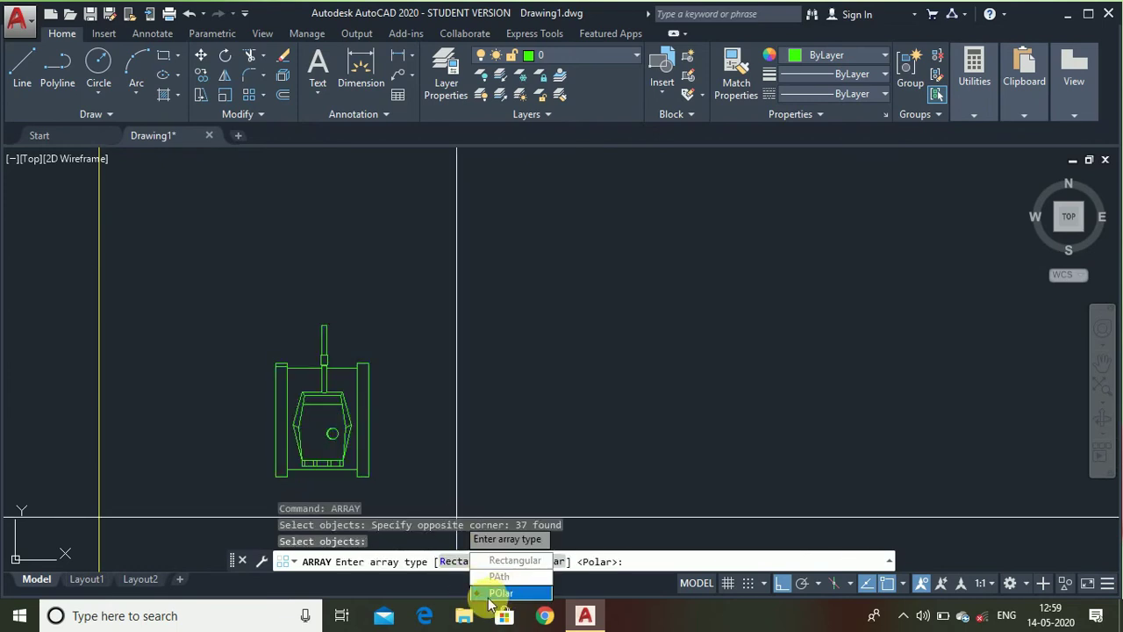
click(515, 559)
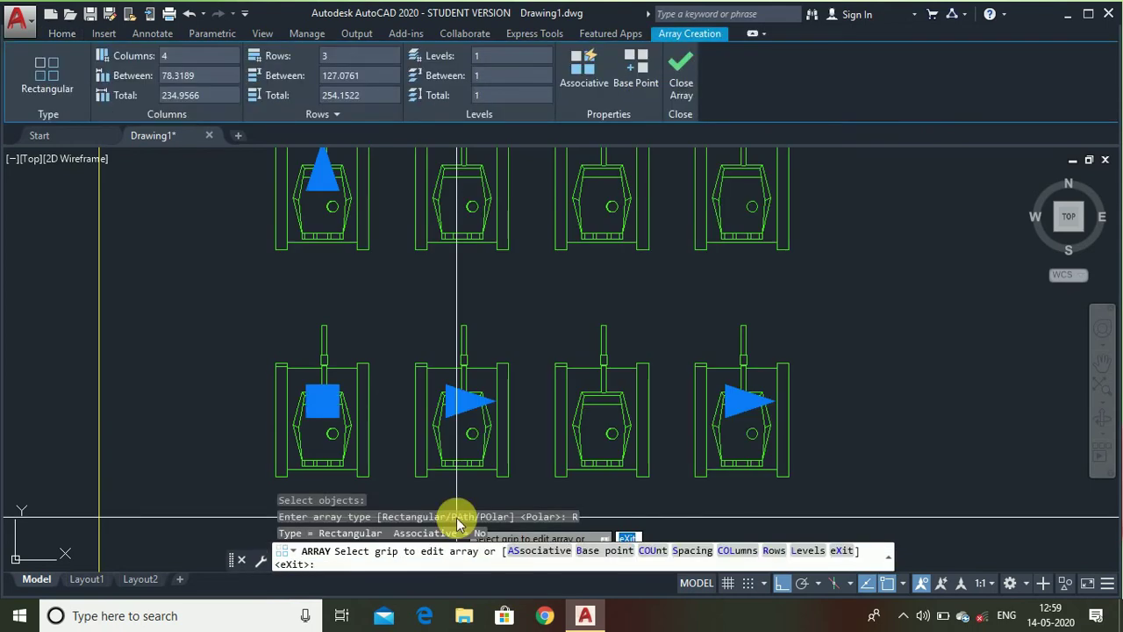
Set the rectangular tank array to 10 columns and 10 rows.
scroll(337, 322, down, 8)
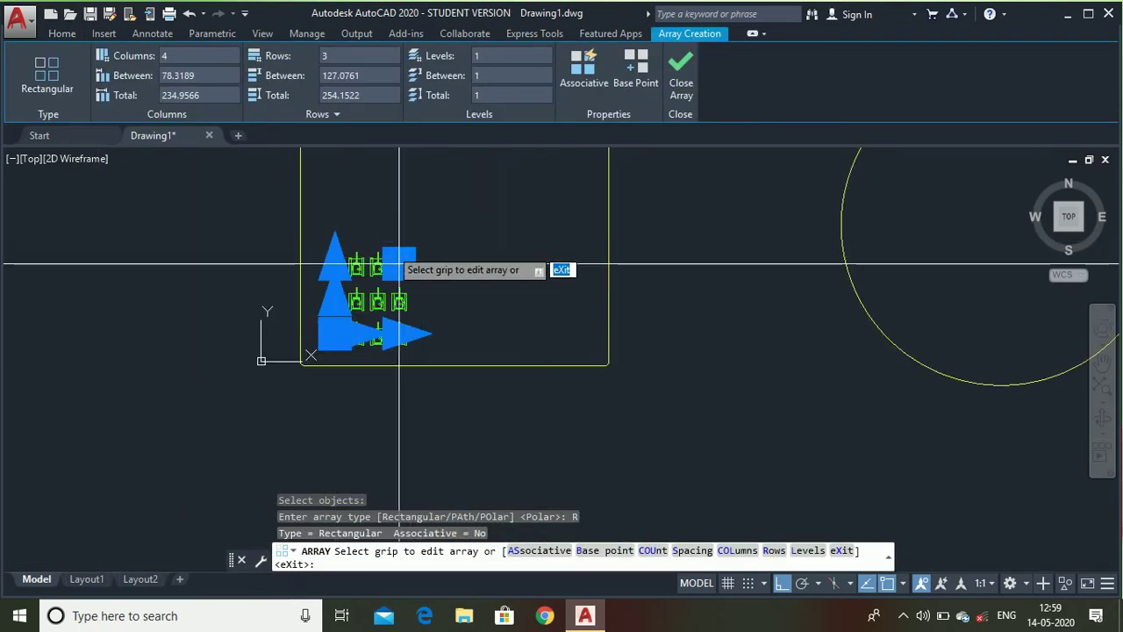
scroll(391, 251, up, 4)
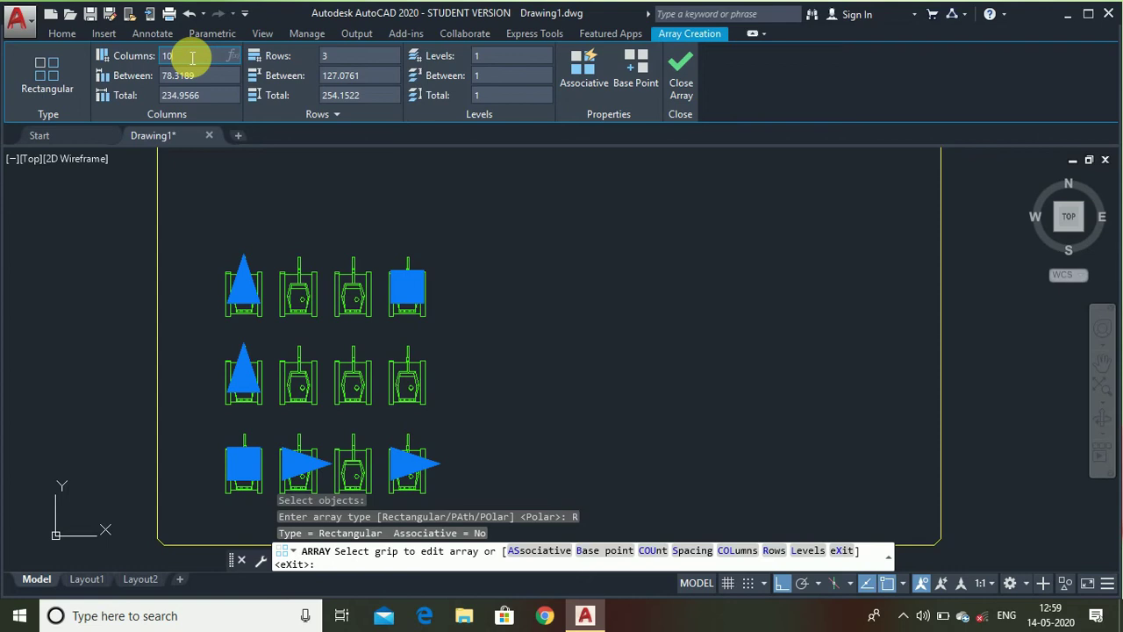
key(Return)
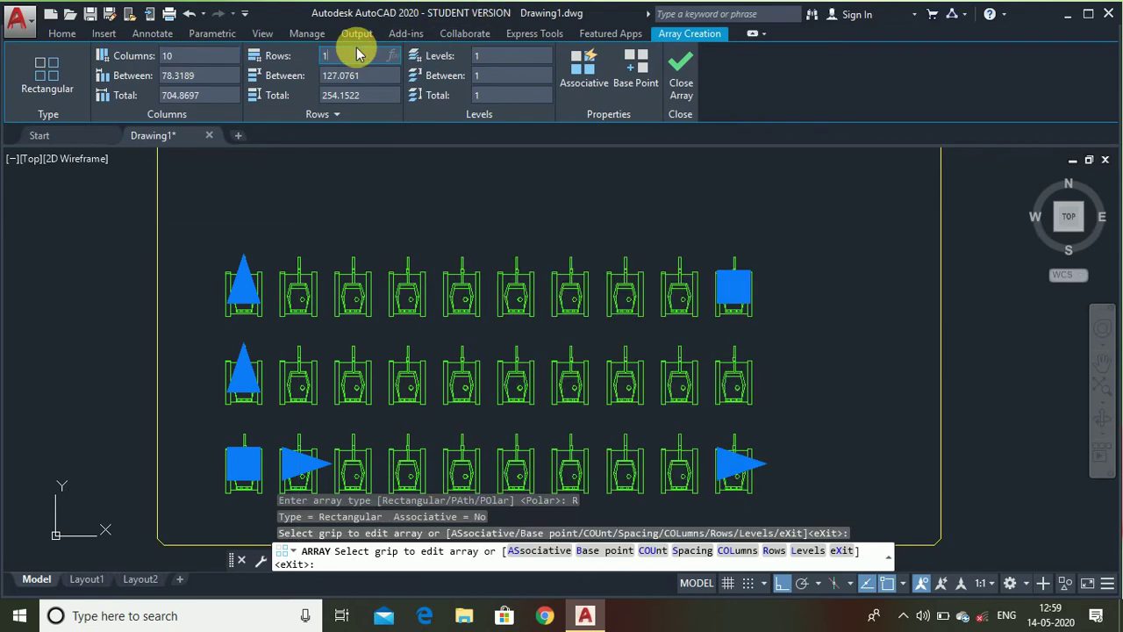
click(356, 55)
text(10)
key(Return)
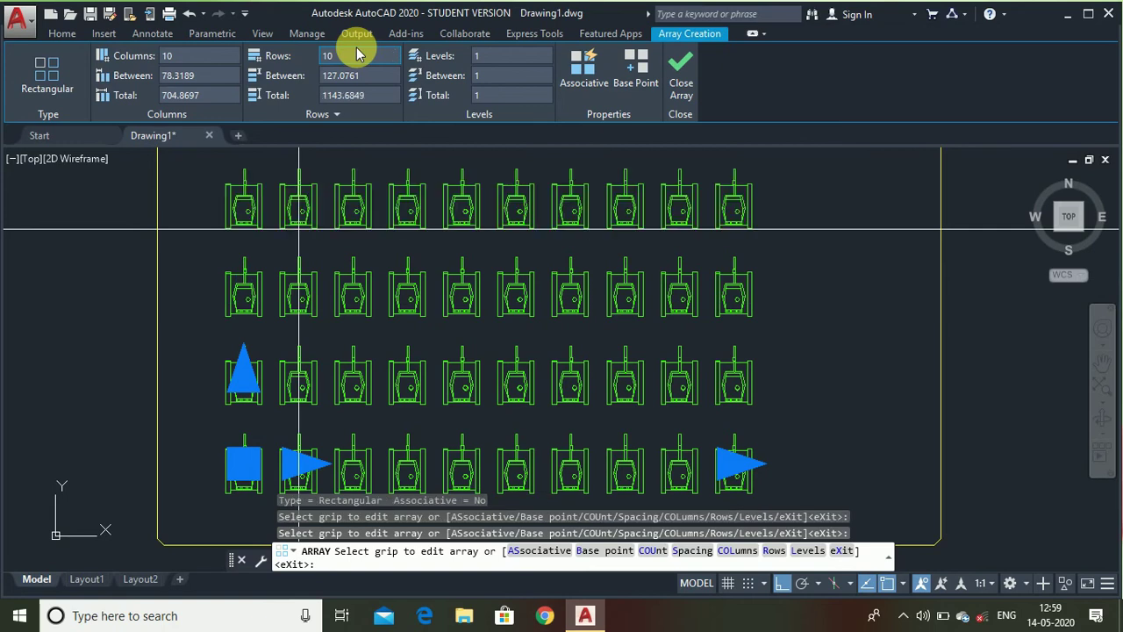
Set the rectangular tank array to 5 rows and finish the array.
scroll(432, 332, down, 2)
scroll(432, 332, down, 3)
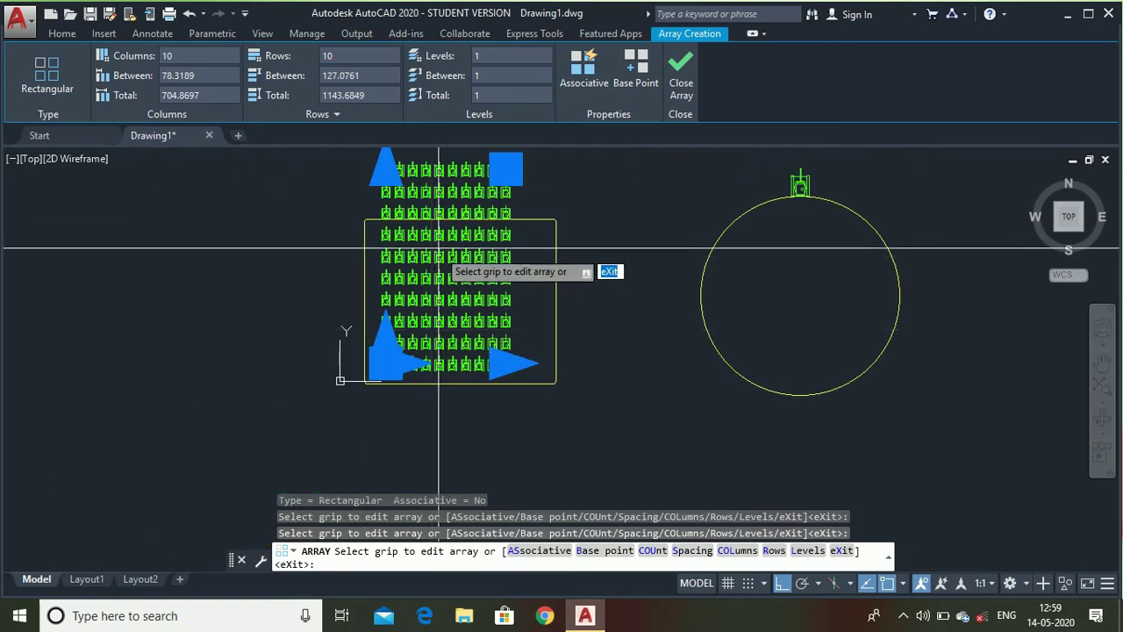
scroll(536, 163, up, 2)
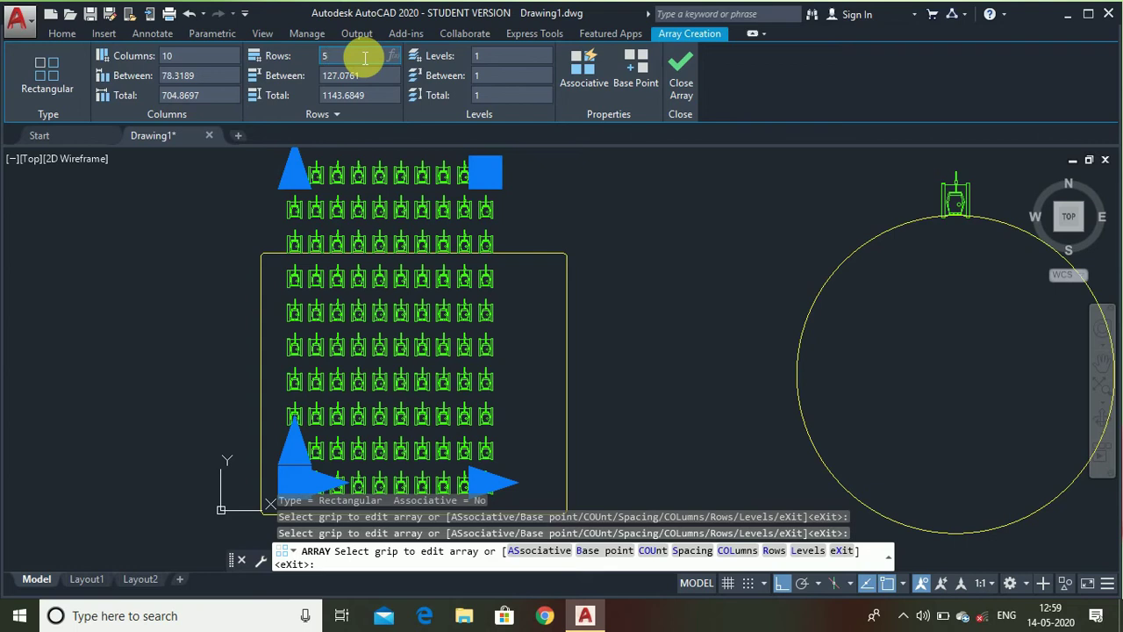
key(Return)
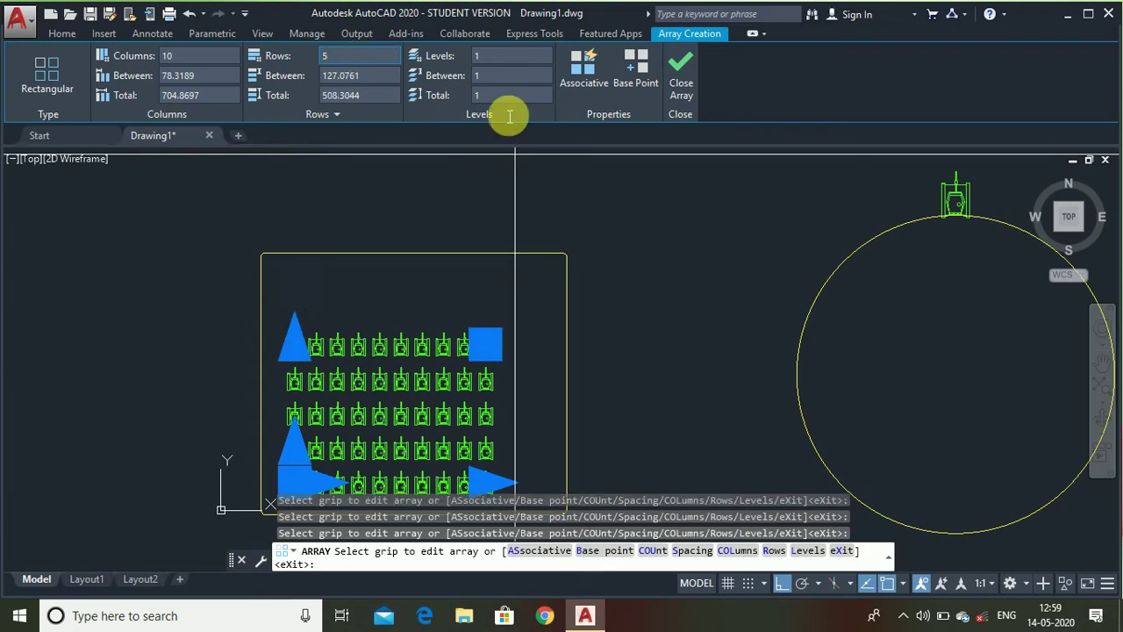
click(693, 94)
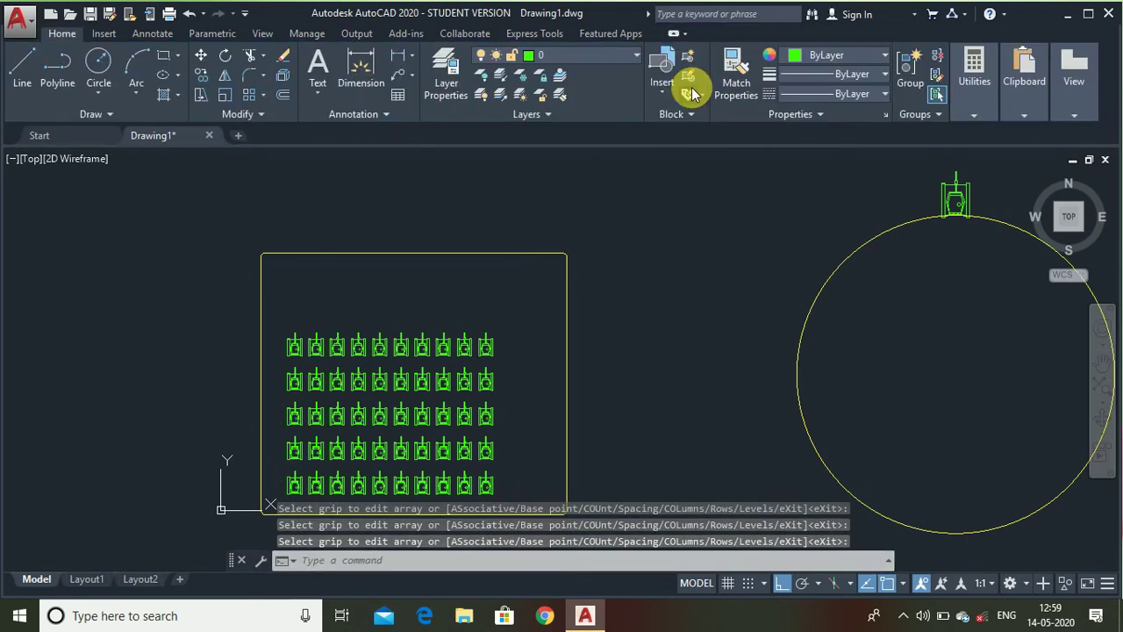
Examine the spacing and detail of the arrayed tanks inside the yellow frame.
scroll(390, 318, down, 4)
scroll(351, 406, up, 7)
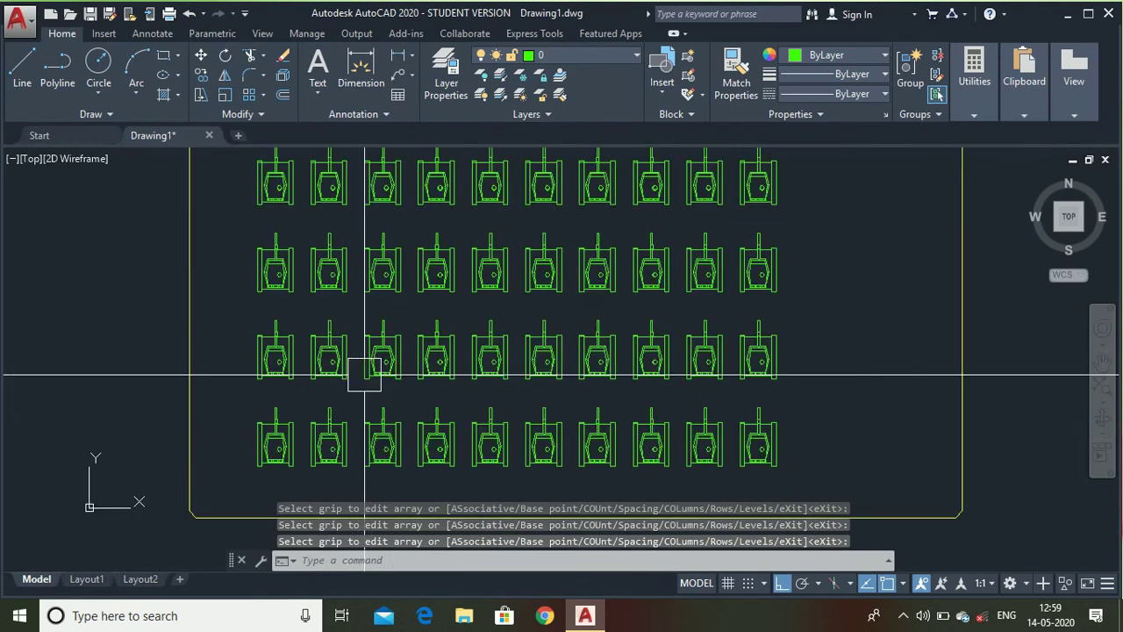
scroll(246, 360, up, 4)
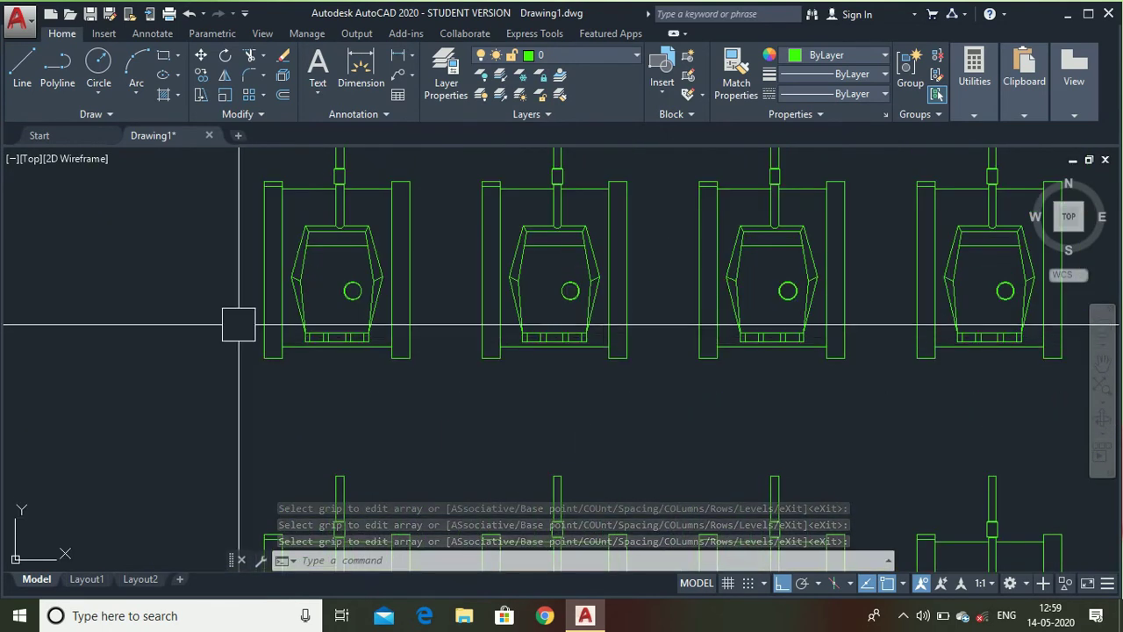
scroll(229, 322, down, 7)
scroll(229, 322, down, 5)
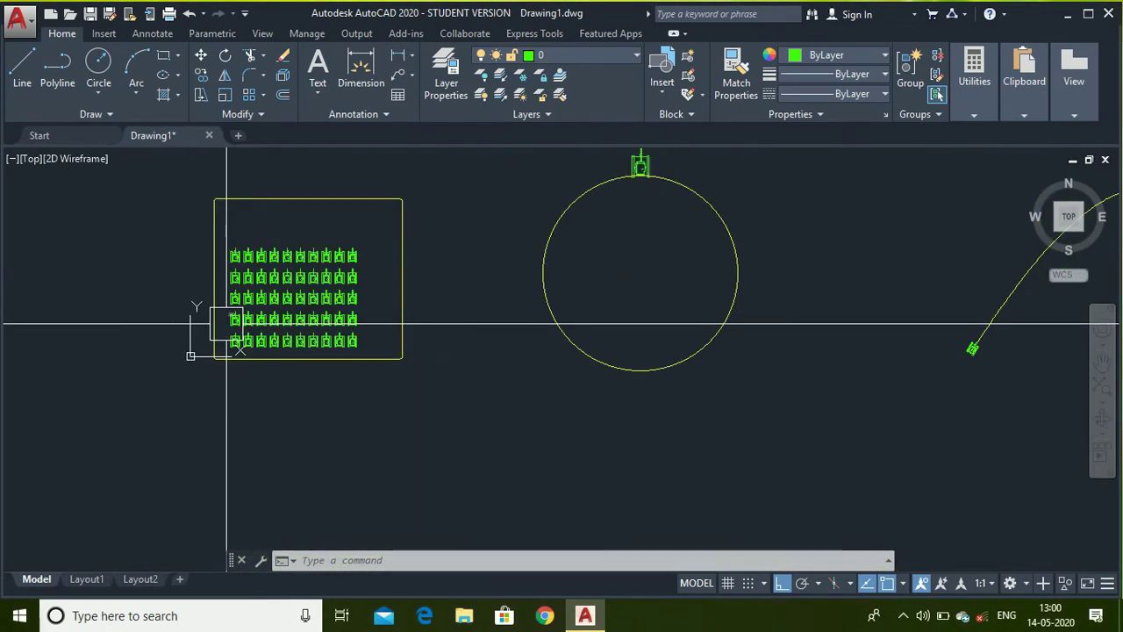
Create a polar array from the tank on top of the yellow circle, centred on the circle's center point.
scroll(535, 383, down, 2)
scroll(652, 303, up, 4)
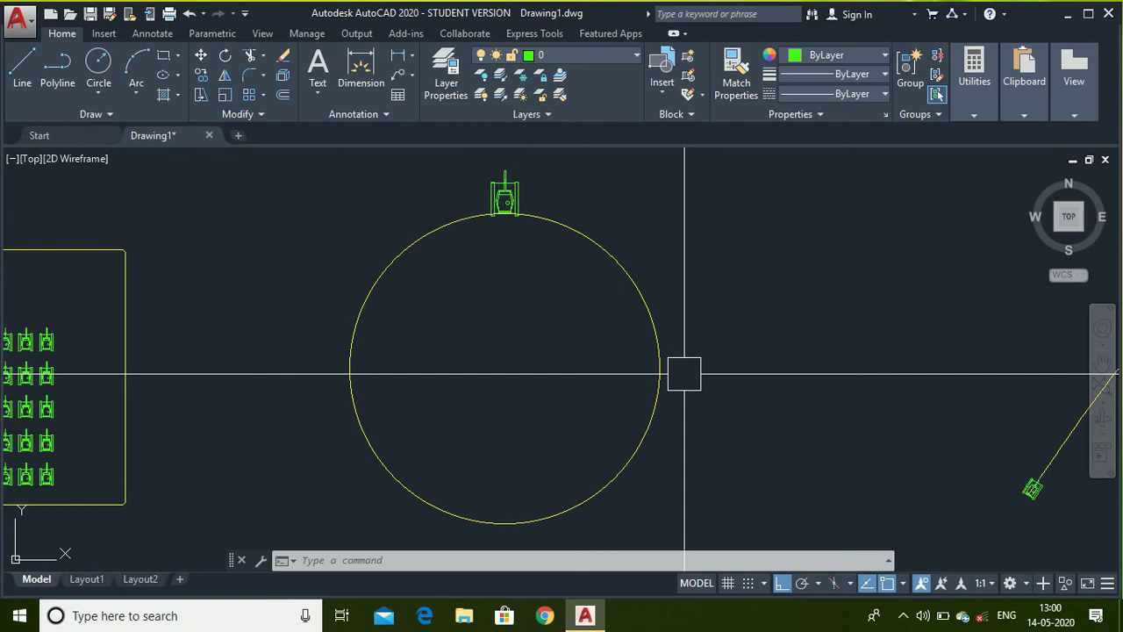
text(ARRA)
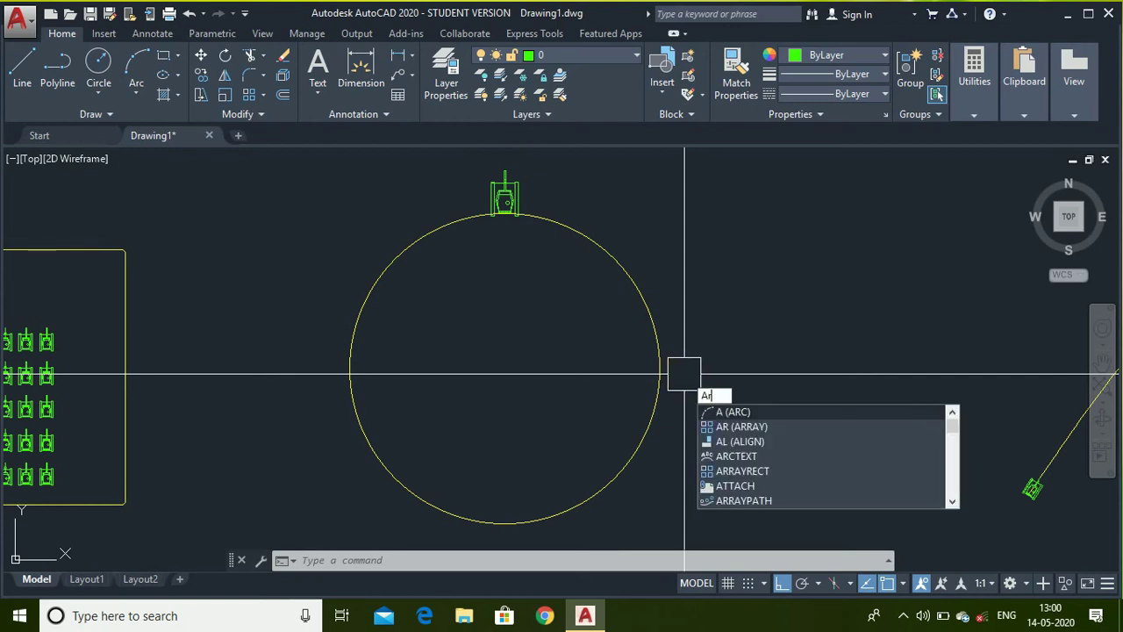
text(Y)
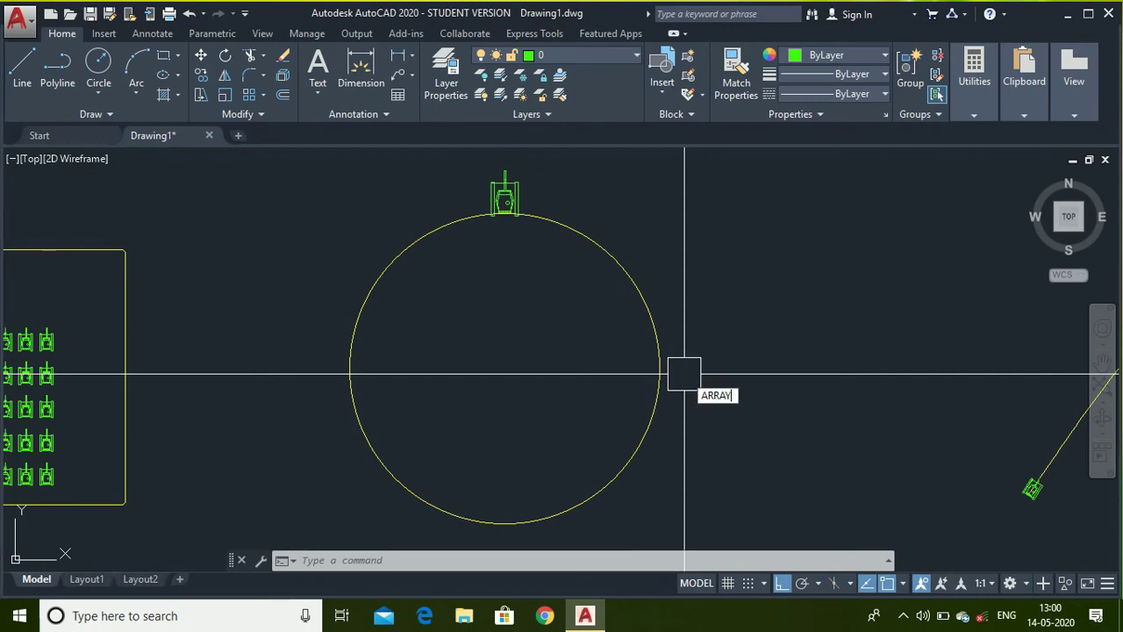
key(Return)
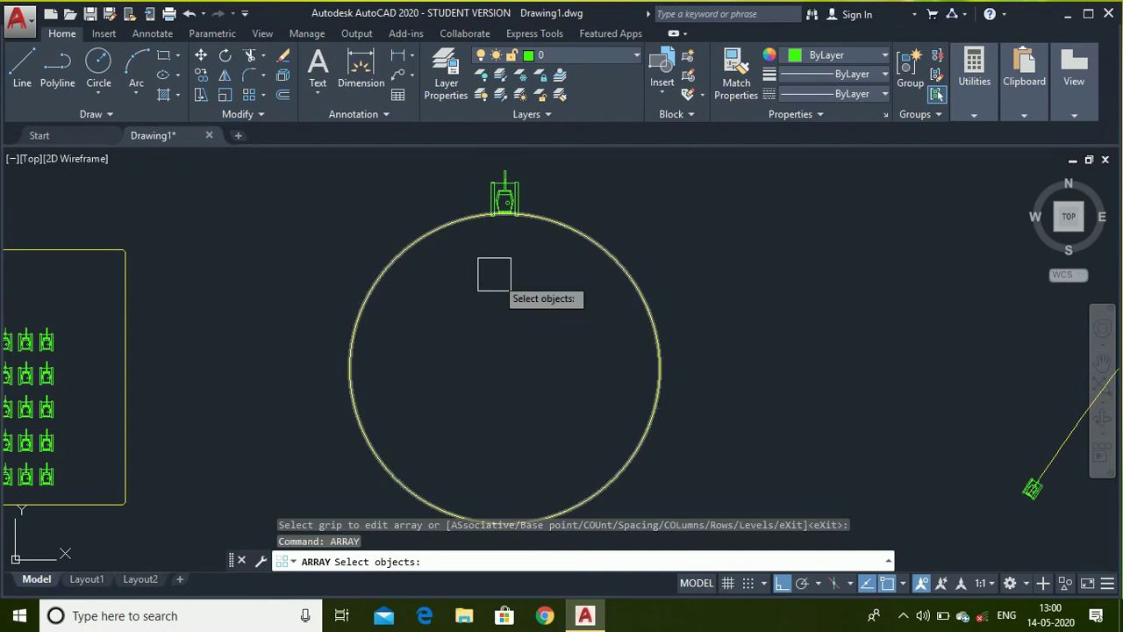
click(453, 160)
click(569, 313)
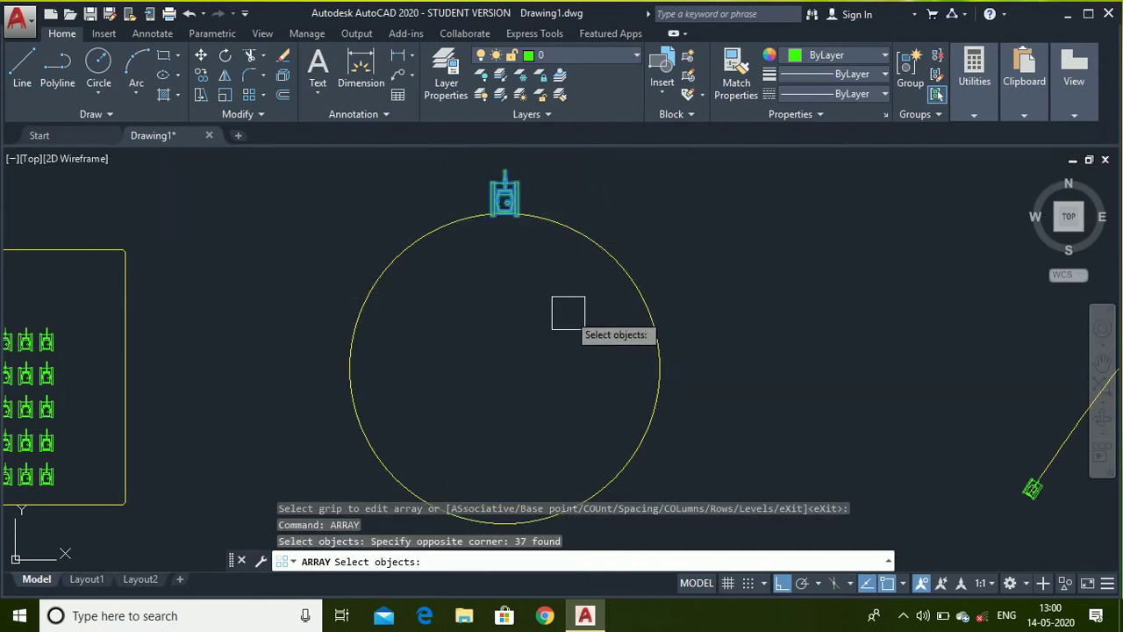
right_click(570, 313)
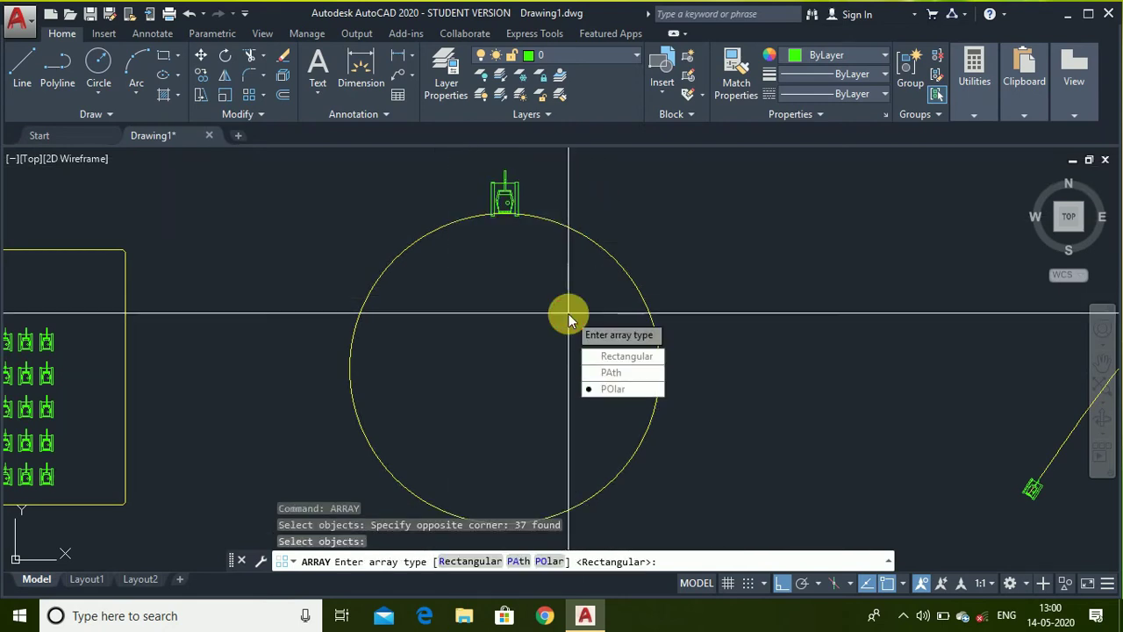
key(Return)
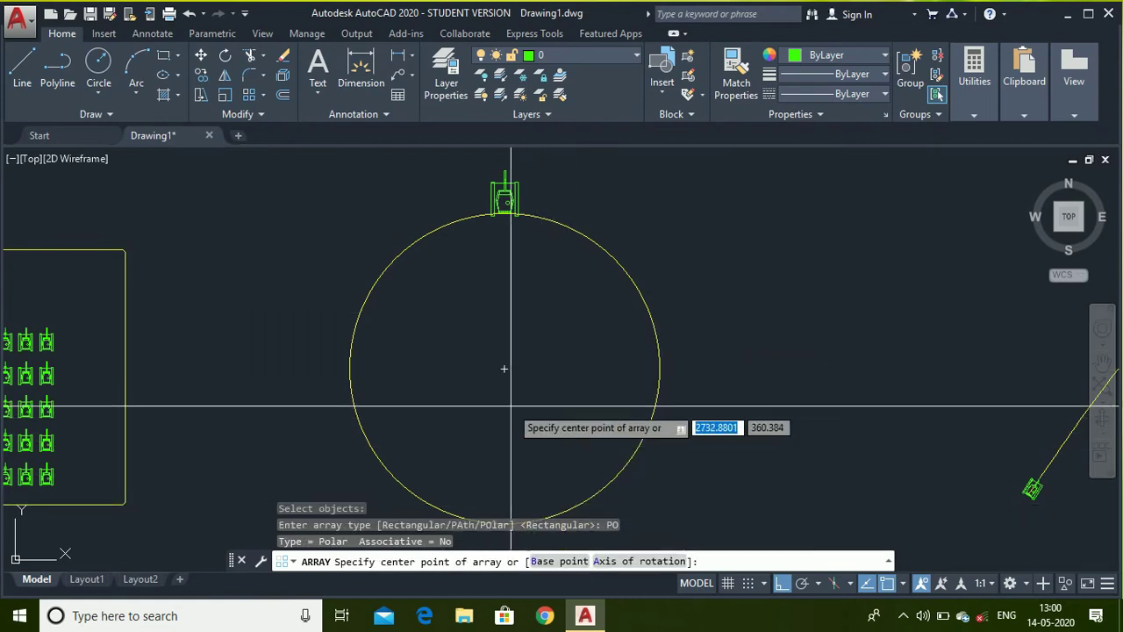
click(505, 373)
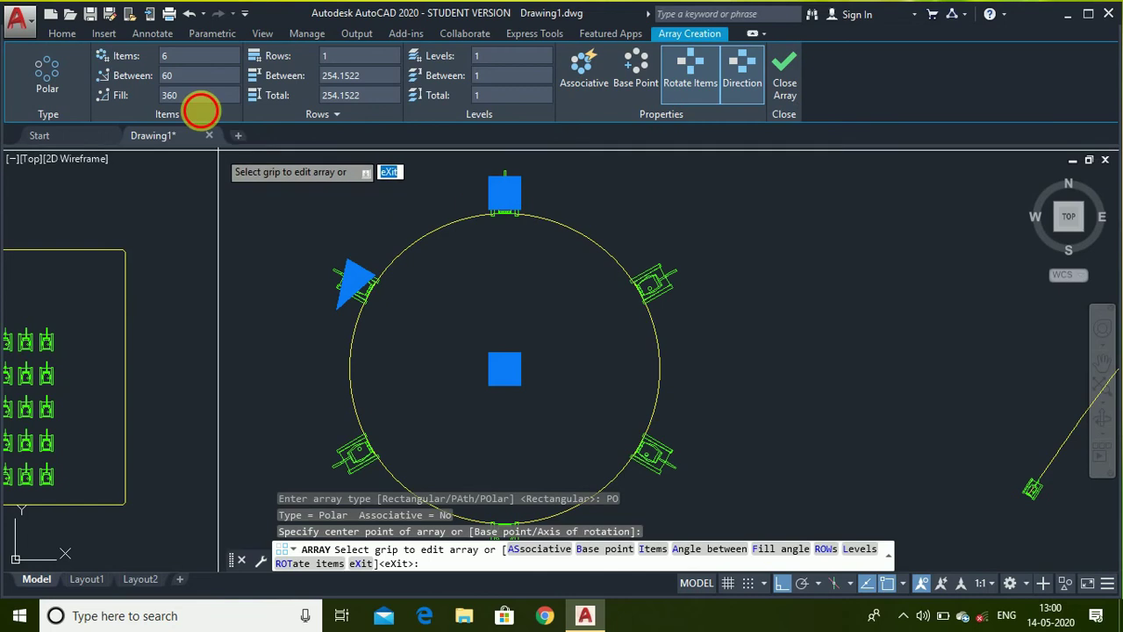
Set the polar tank array to 20 items and finish the array.
click(216, 60)
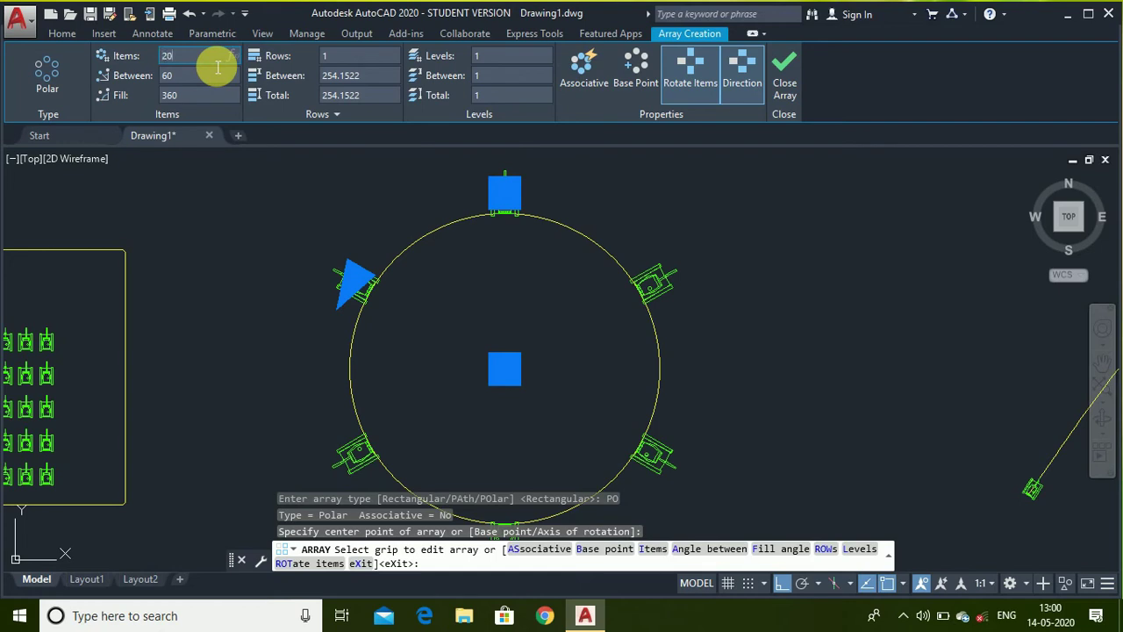
text(20)
key(Return)
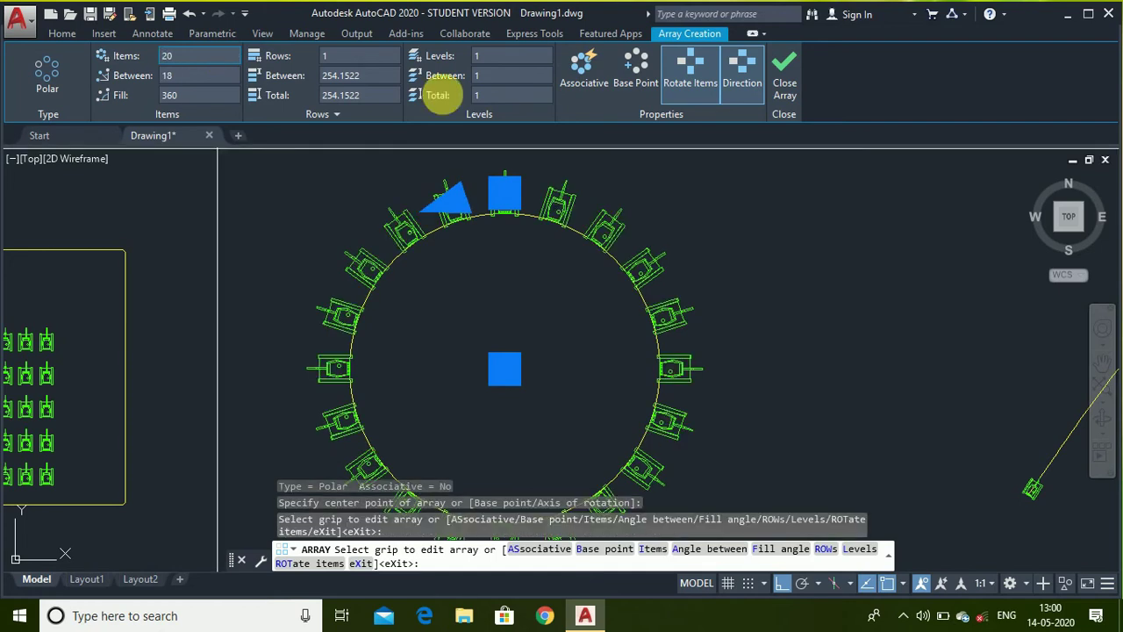
click(776, 99)
Create a path array from the tilted tank at the start of the yellow curve, using that curve as the path.
scroll(150, 344, down, 5)
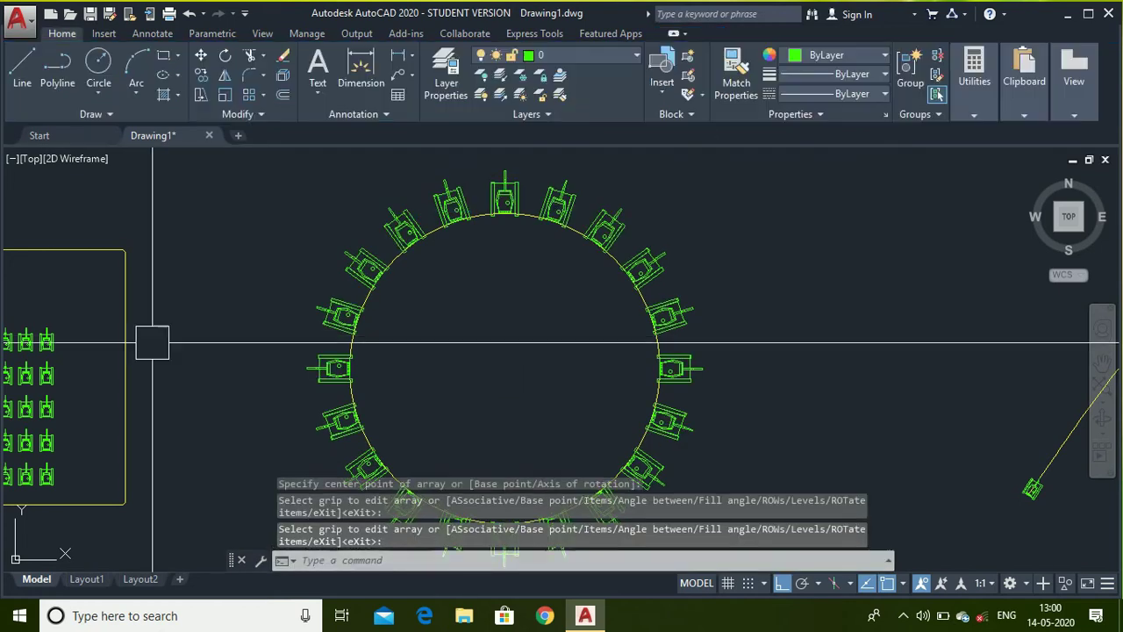
scroll(473, 411, up, 10)
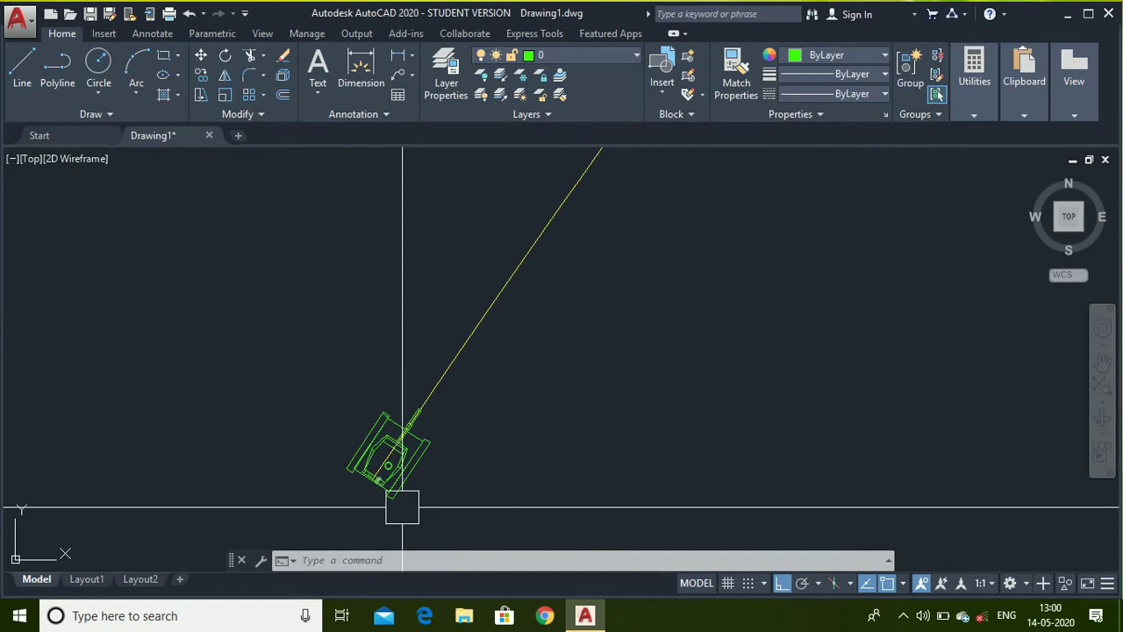
scroll(376, 396, down, 4)
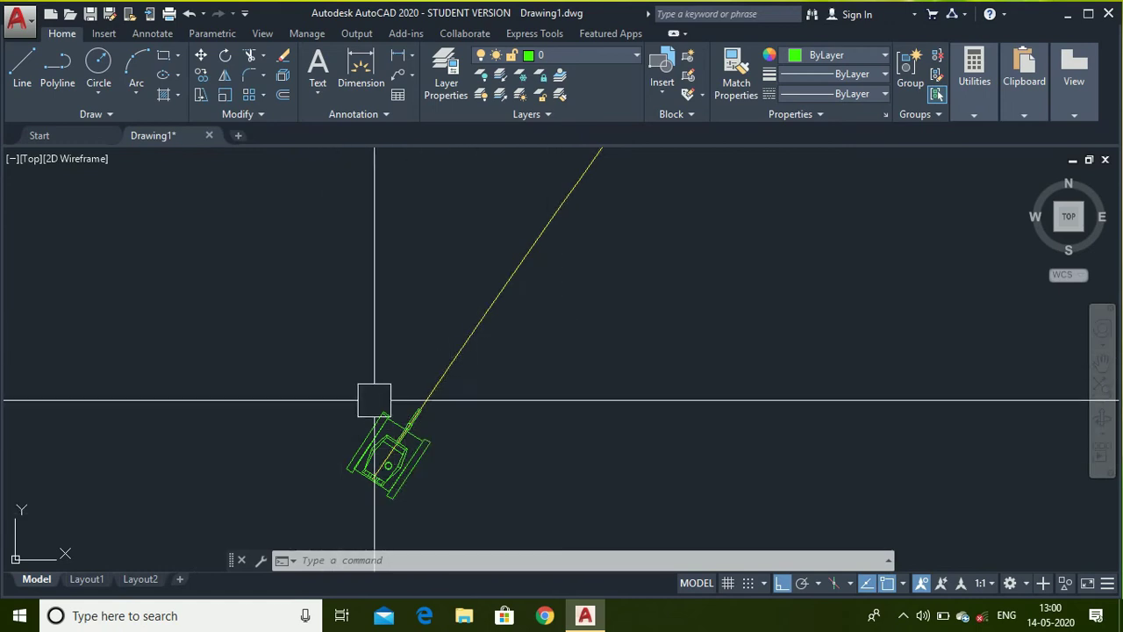
scroll(291, 433, down, 3)
scroll(290, 487, up, 2)
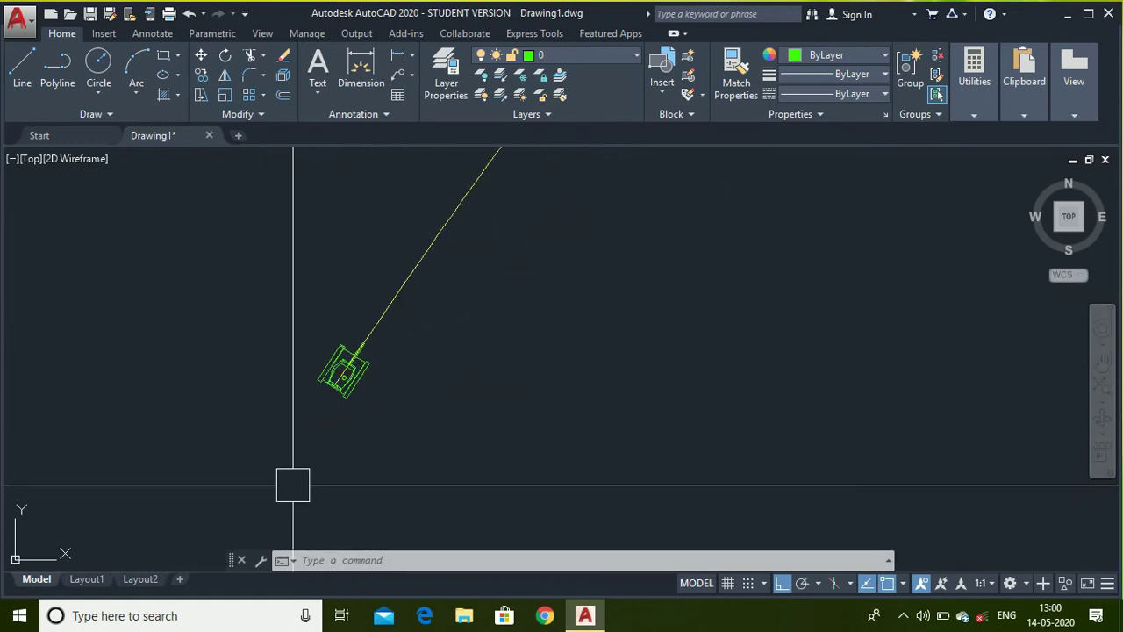
scroll(306, 359, up, 4)
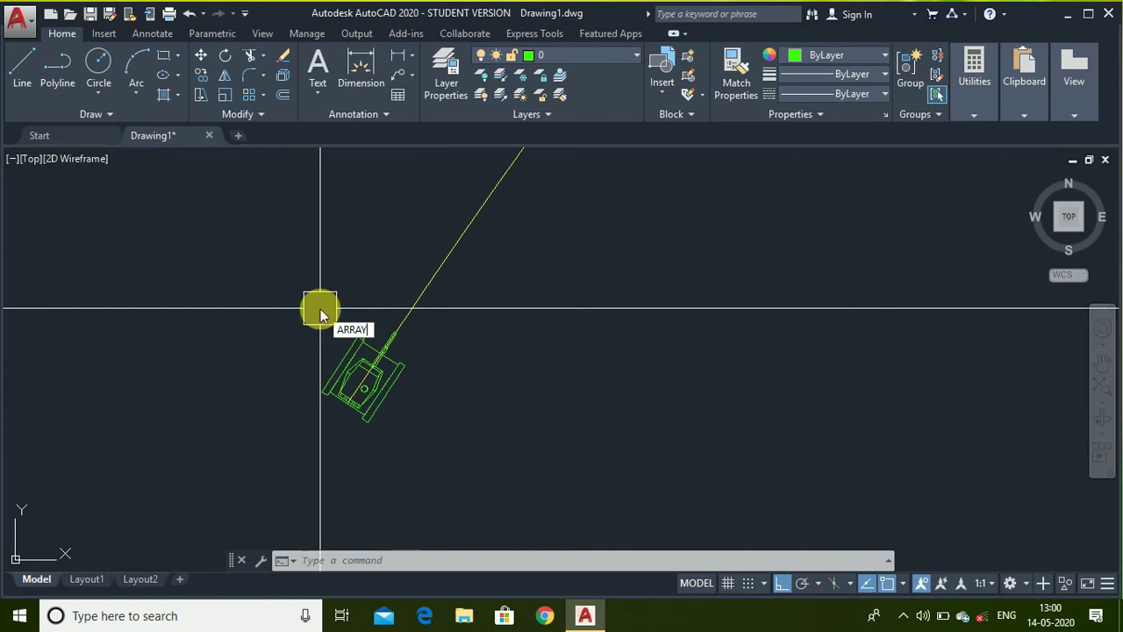
key(Return)
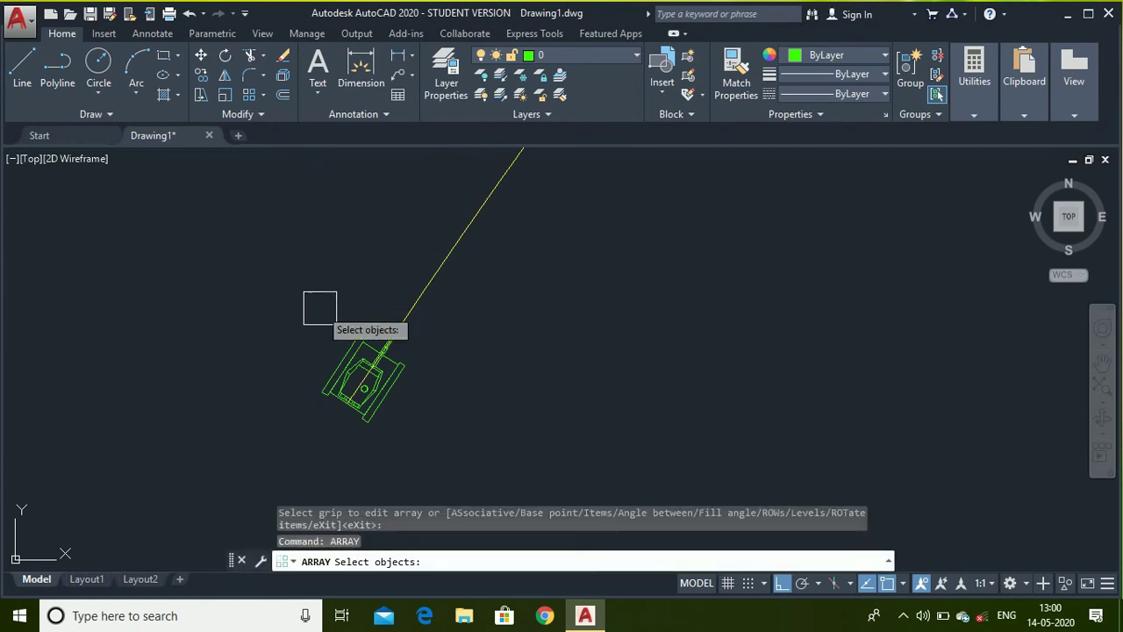
click(282, 279)
click(574, 490)
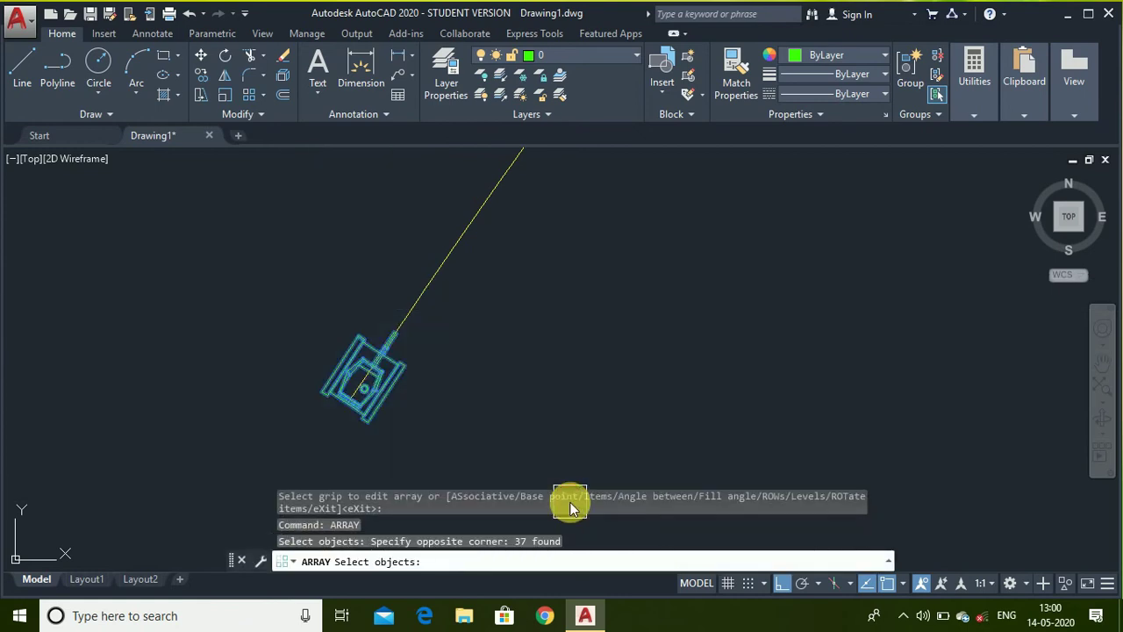
key(Return)
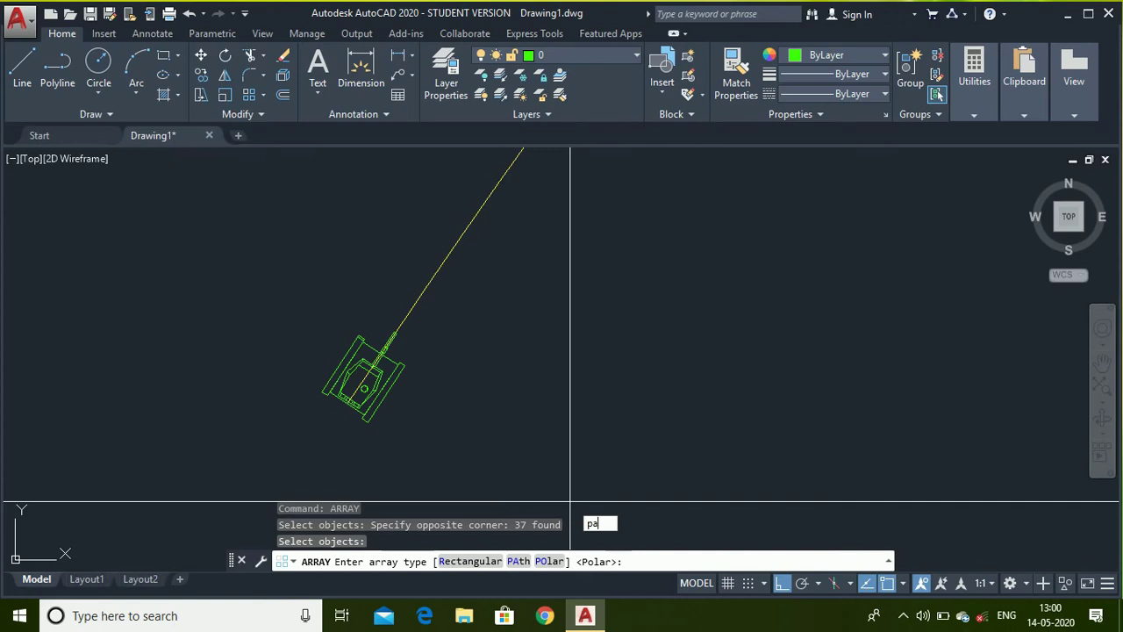
key(Return)
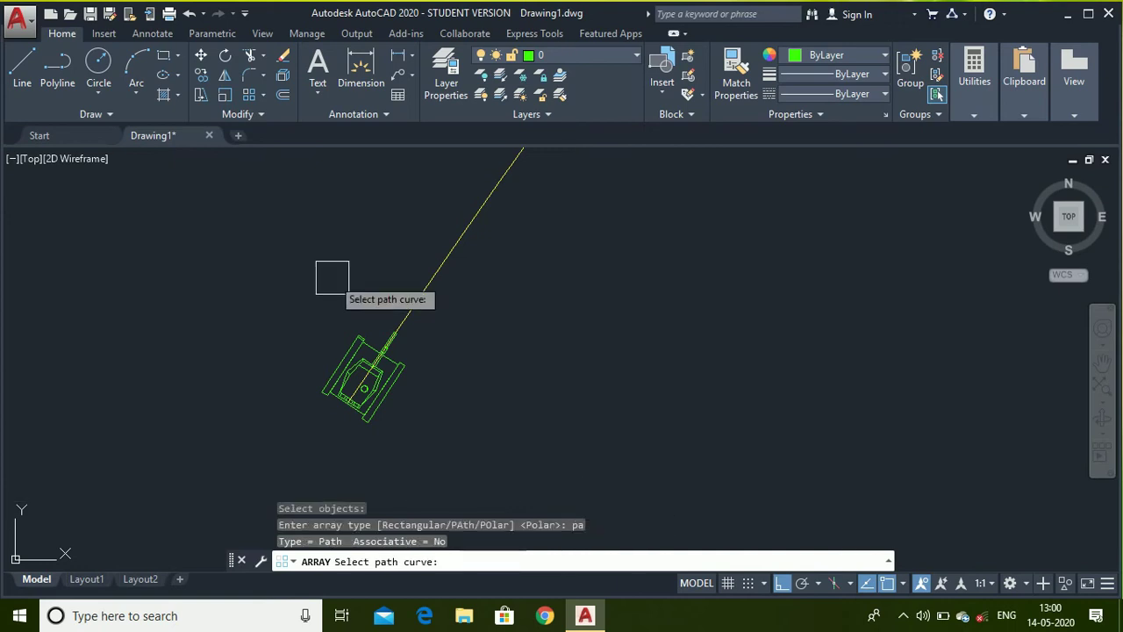
click(449, 274)
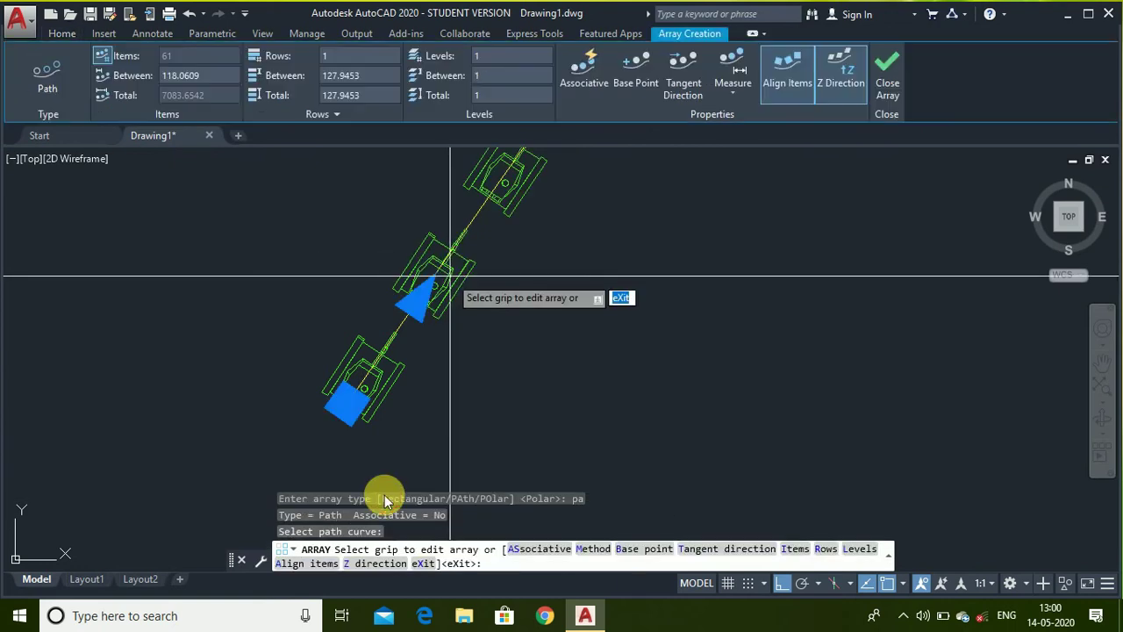
Inspect the tanks along the yellow curve and finish the path array with its default settings.
scroll(372, 394, down, 5)
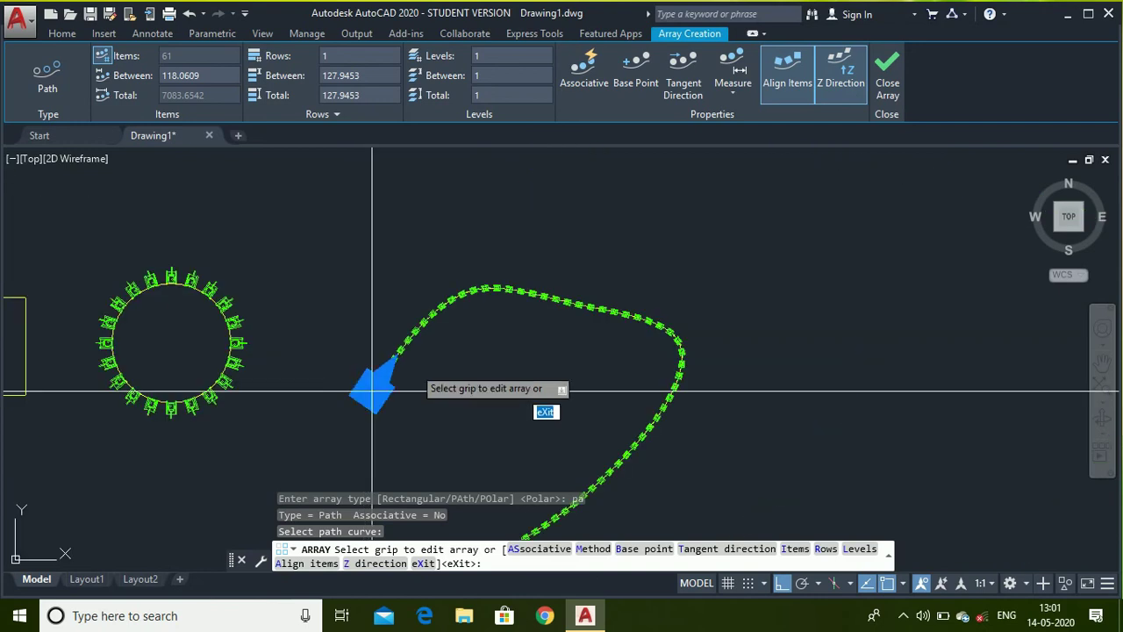
scroll(718, 277, up, 7)
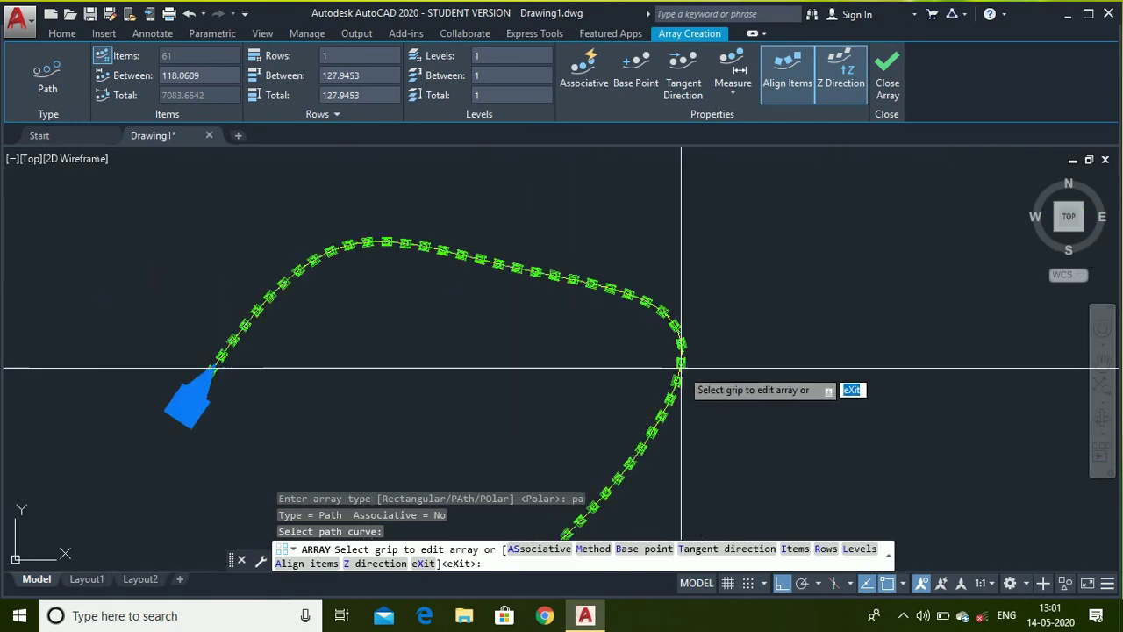
scroll(728, 290, down, 6)
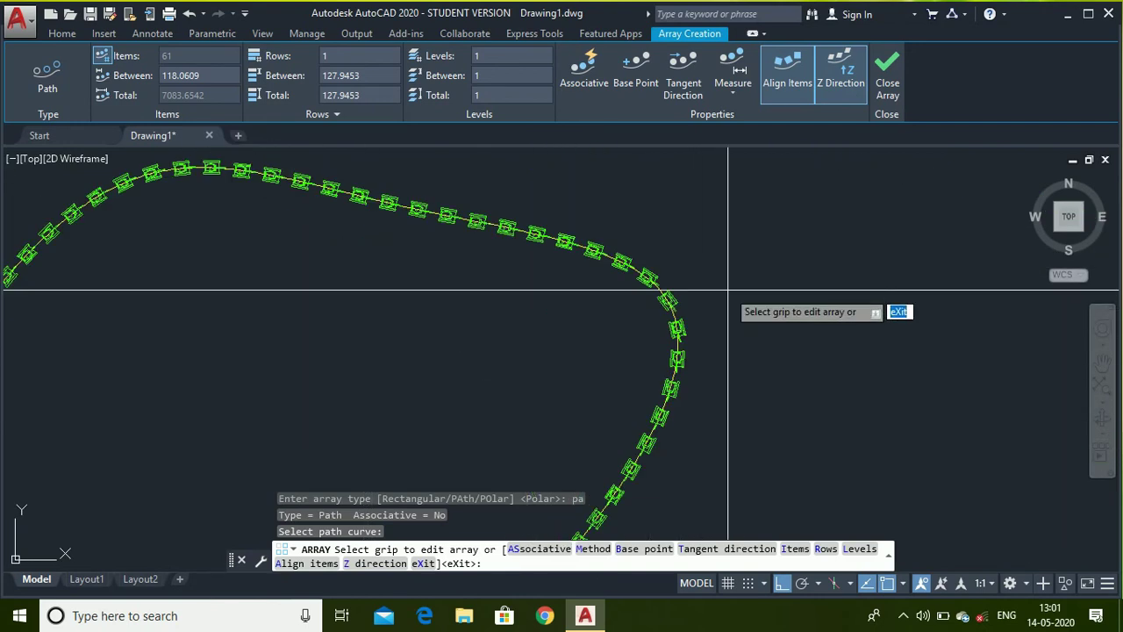
scroll(515, 243, up, 3)
scroll(452, 227, up, 6)
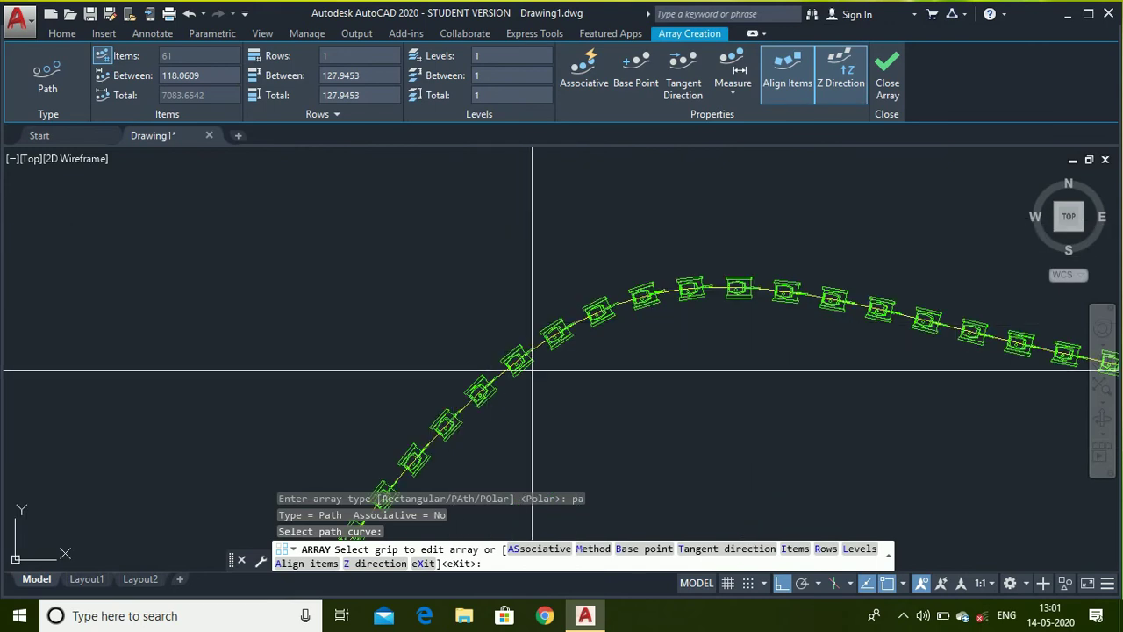
scroll(504, 362, down, 6)
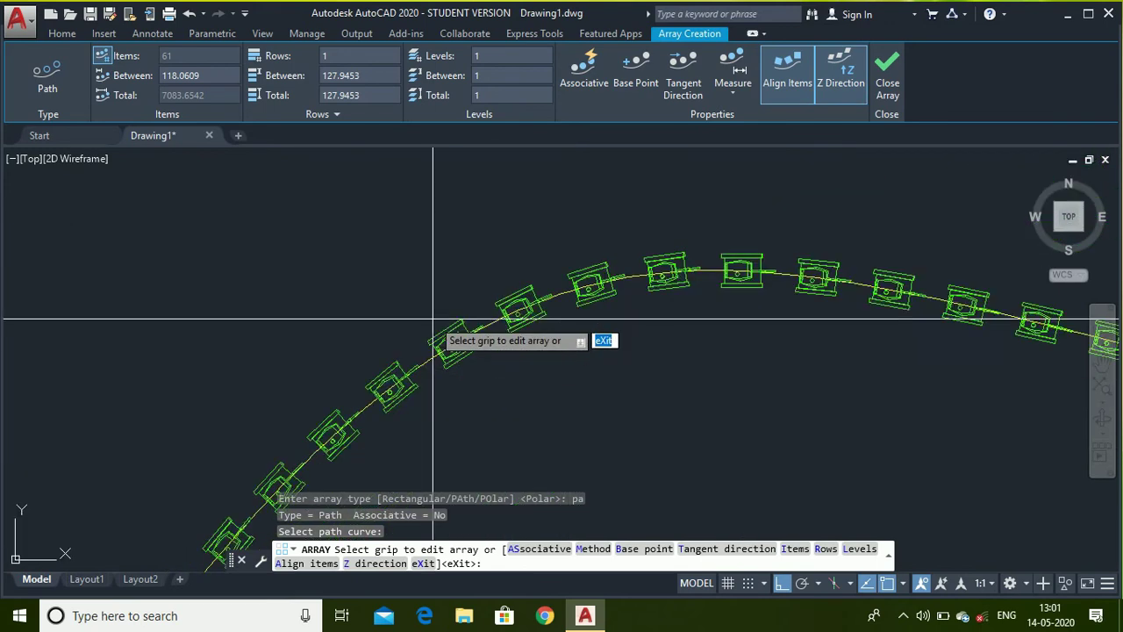
scroll(433, 321, down, 5)
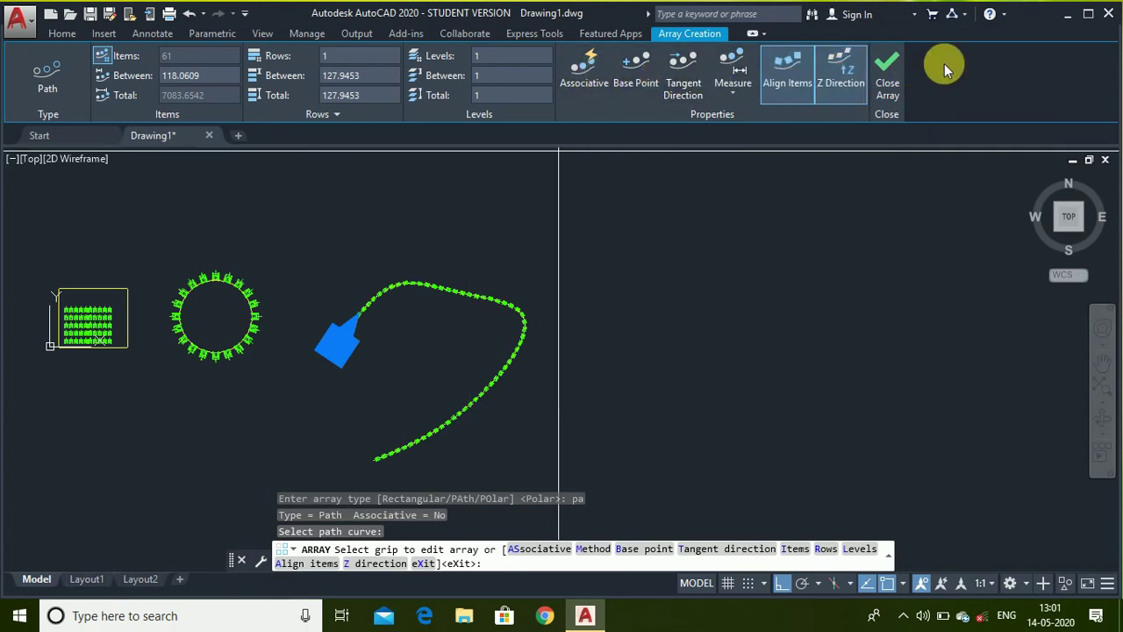
click(883, 94)
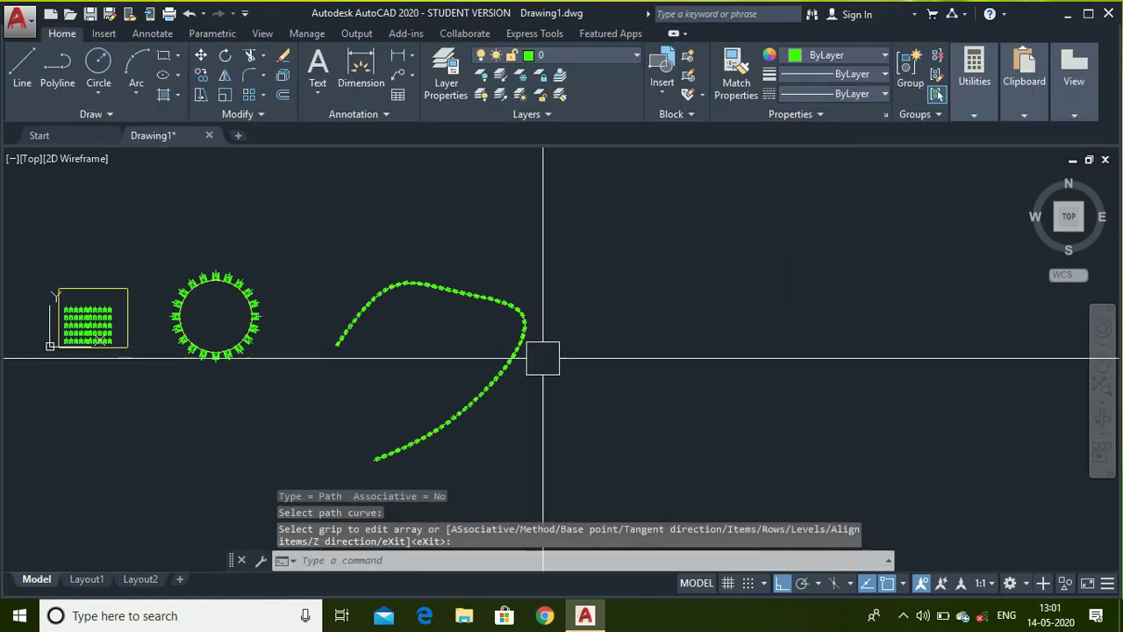
scroll(36, 259, up, 4)
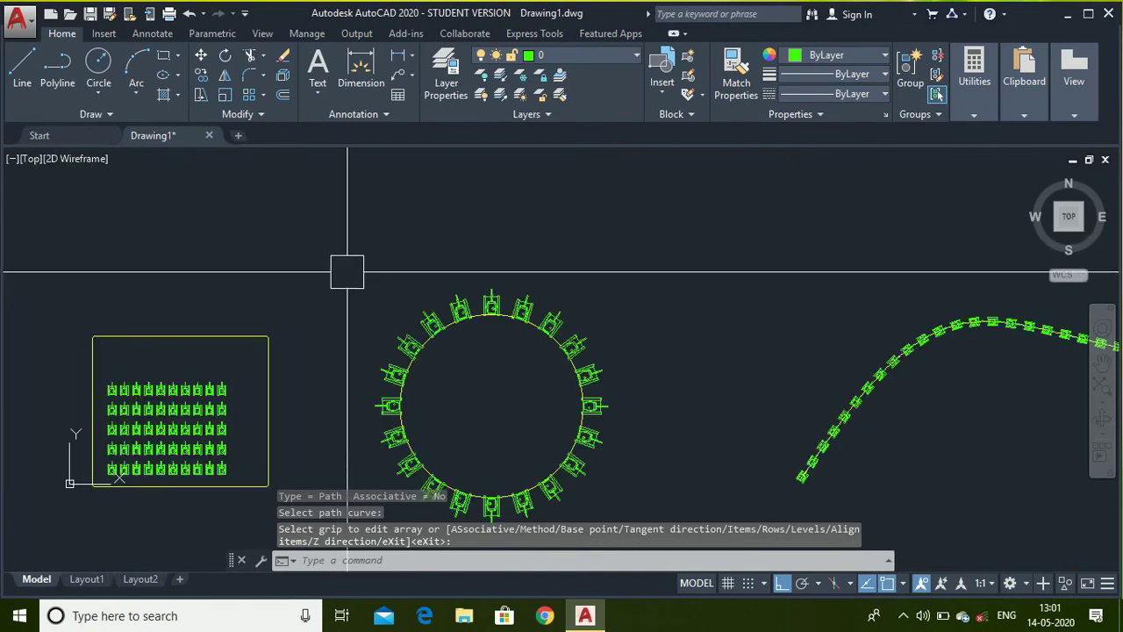
Explode the left track outline of the first tank in the bottom row of the rectangular array.
scroll(386, 242, up, 4)
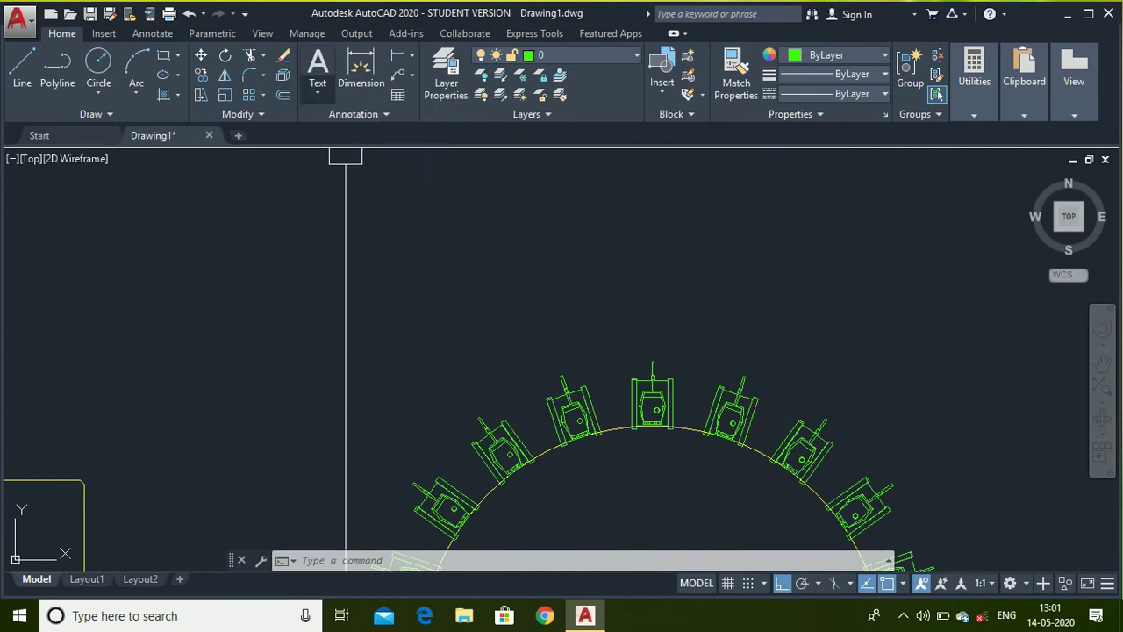
scroll(463, 201, down, 5)
scroll(138, 425, up, 4)
scroll(138, 426, up, 5)
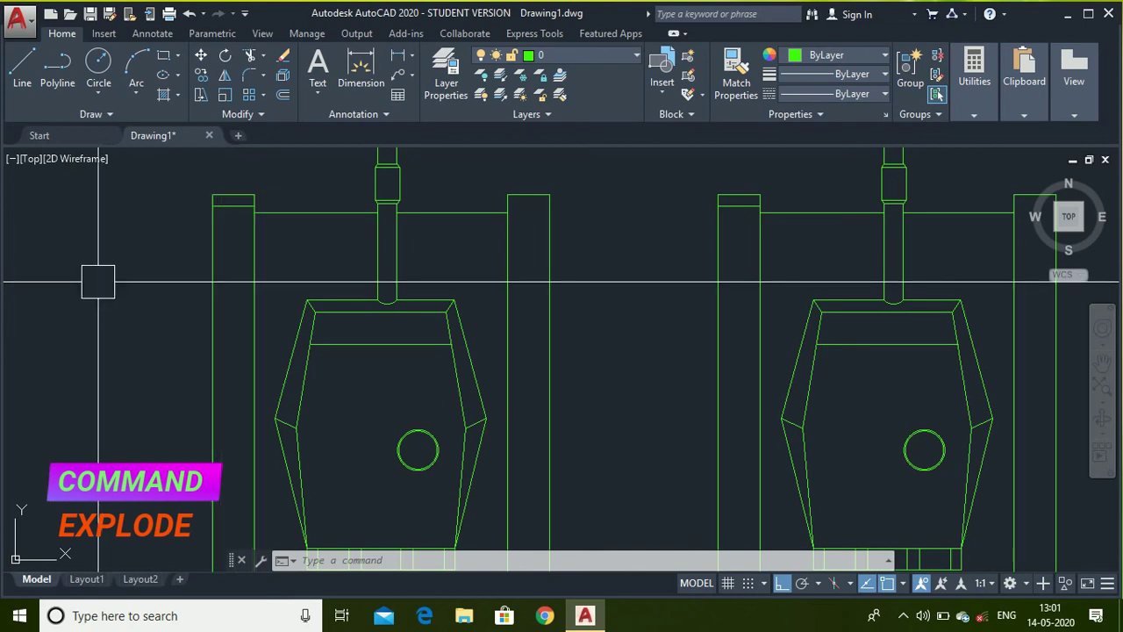
text(plo)
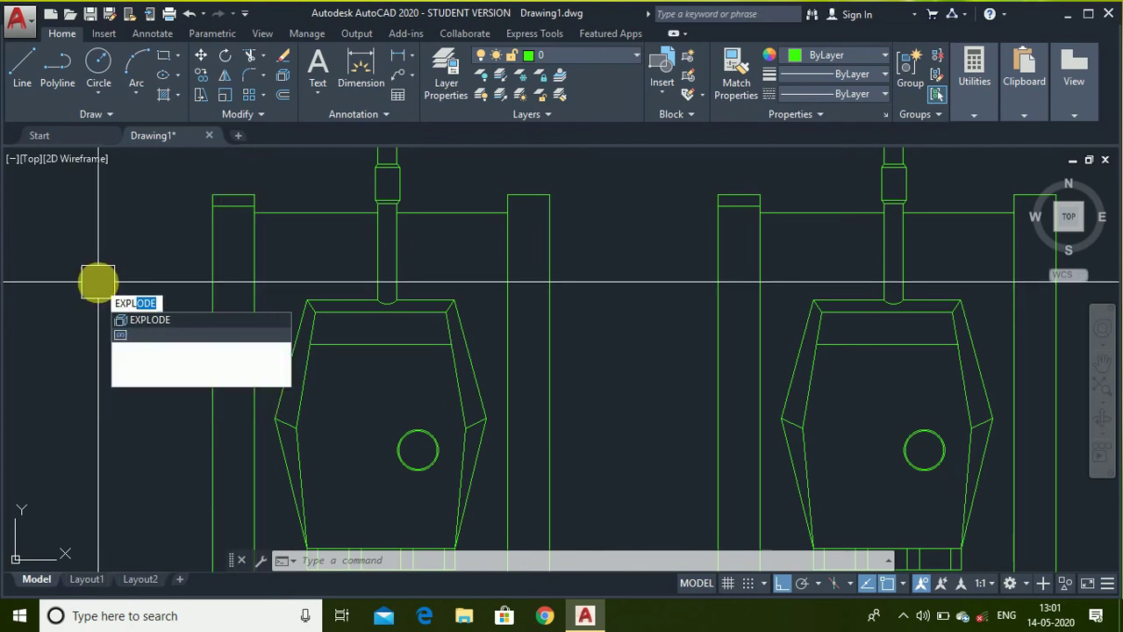
key(Return)
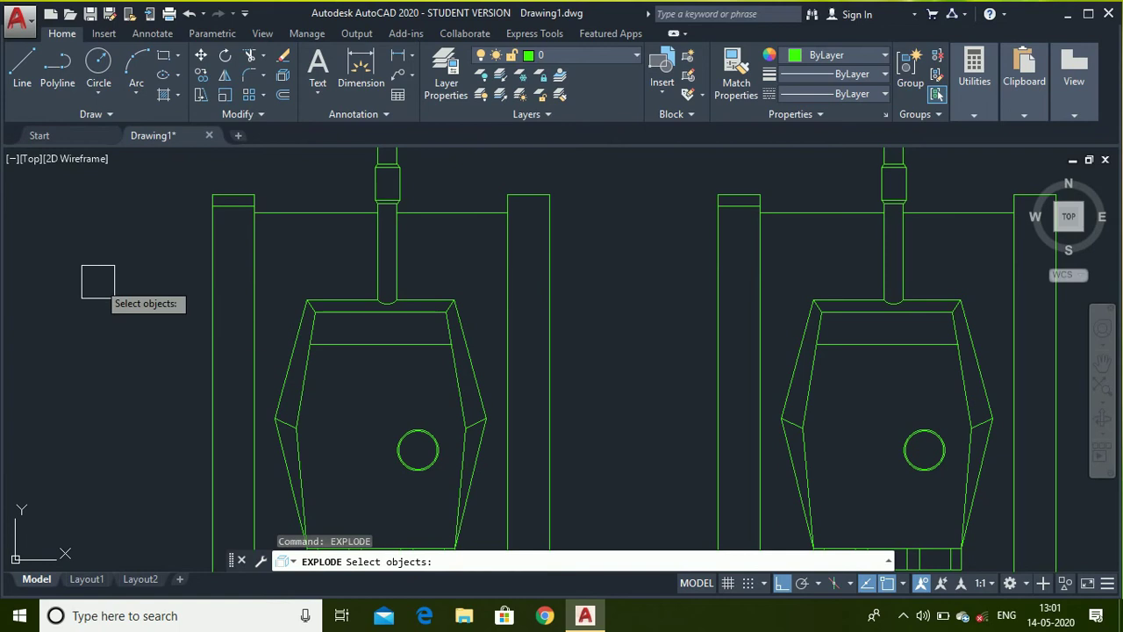
click(214, 317)
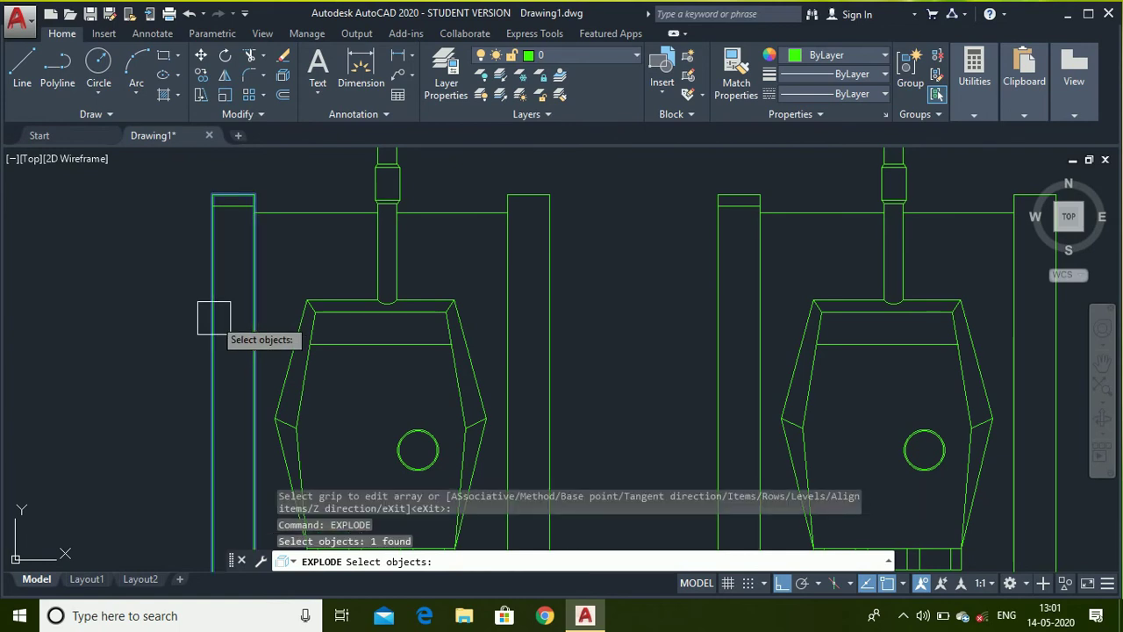
key(Return)
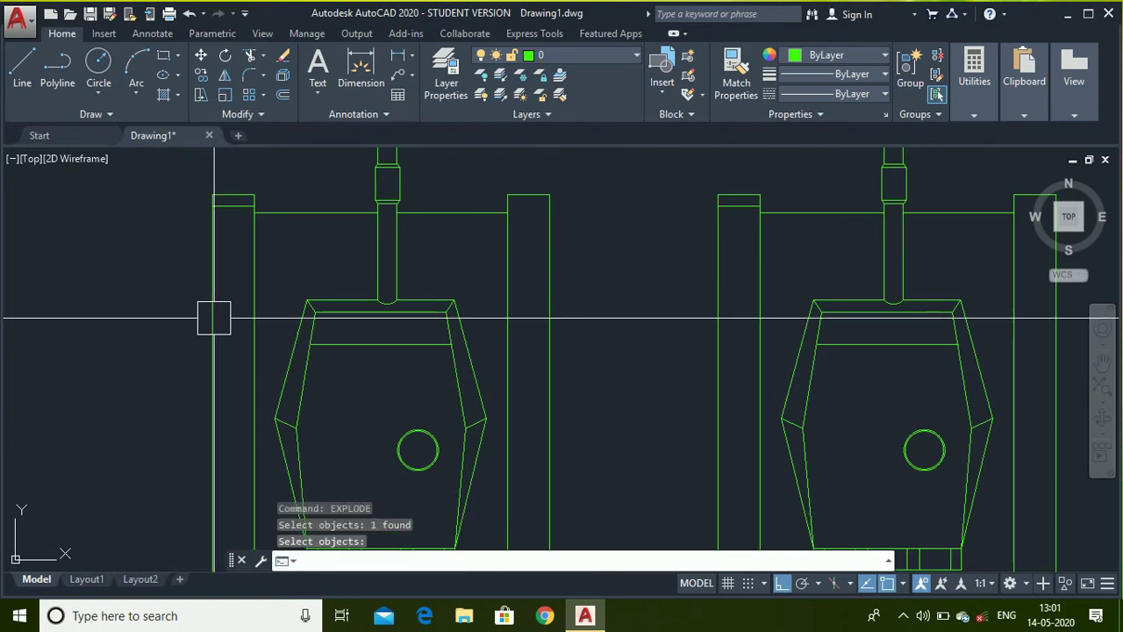
click(210, 367)
key(Escape)
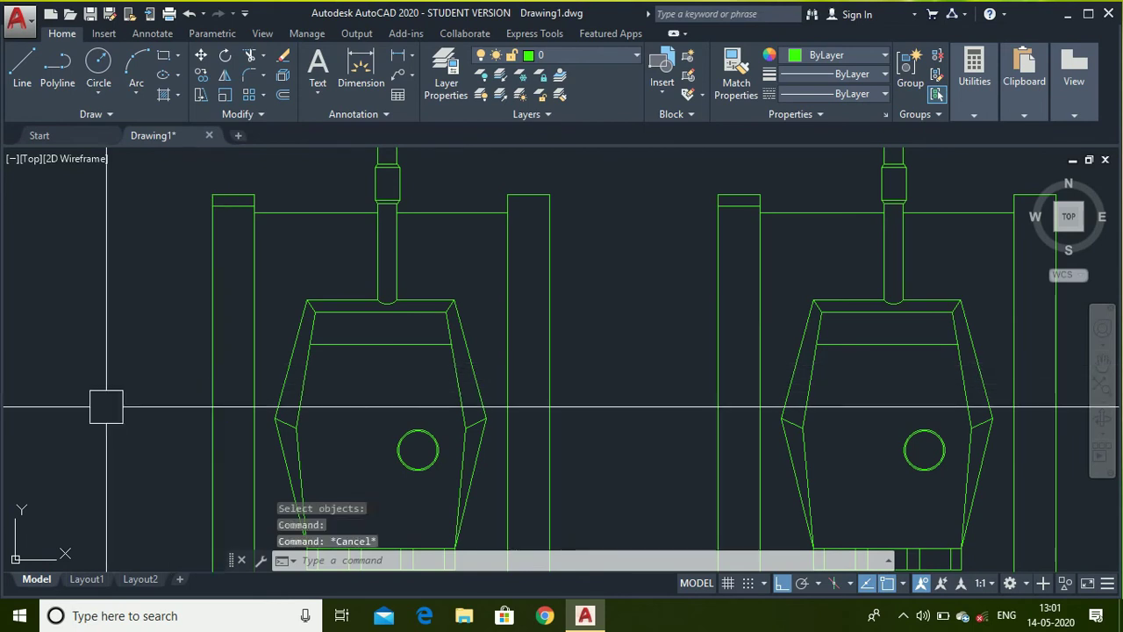
Create a path array from the short cross line at the top of that tank's left track, using the track's outer edge as the path.
text(arra)
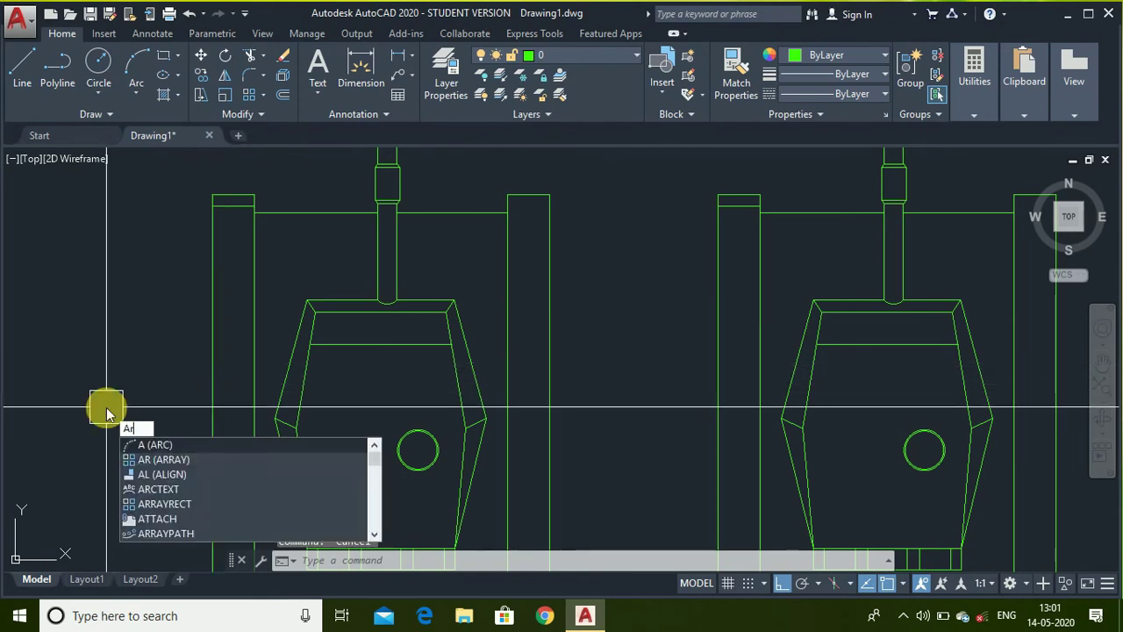
key(Return)
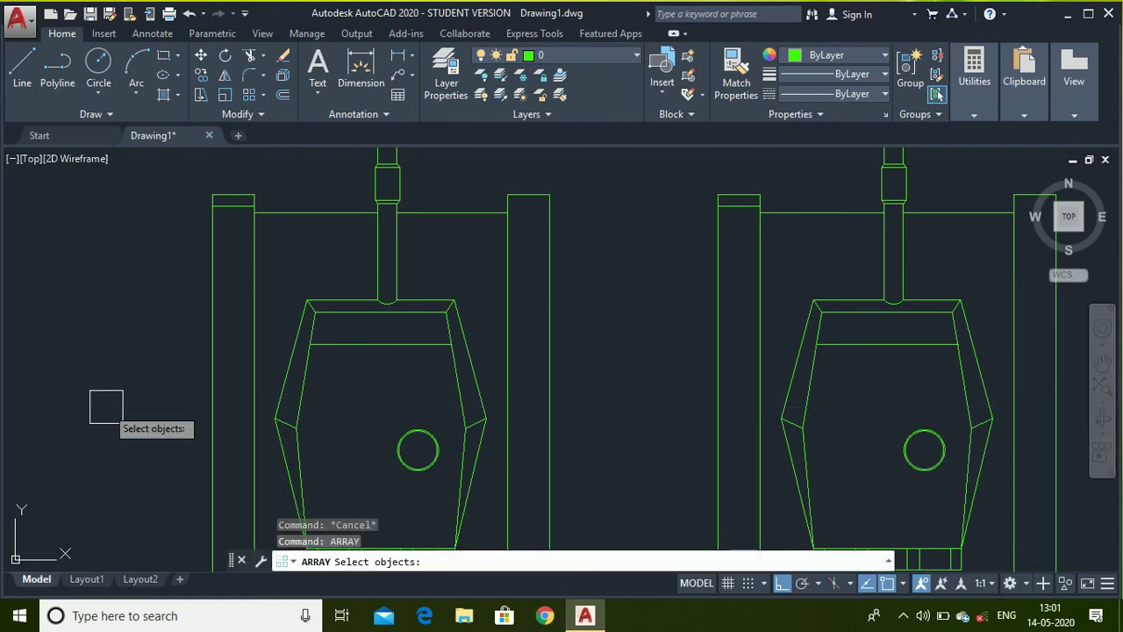
scroll(207, 199, up, 4)
click(260, 217)
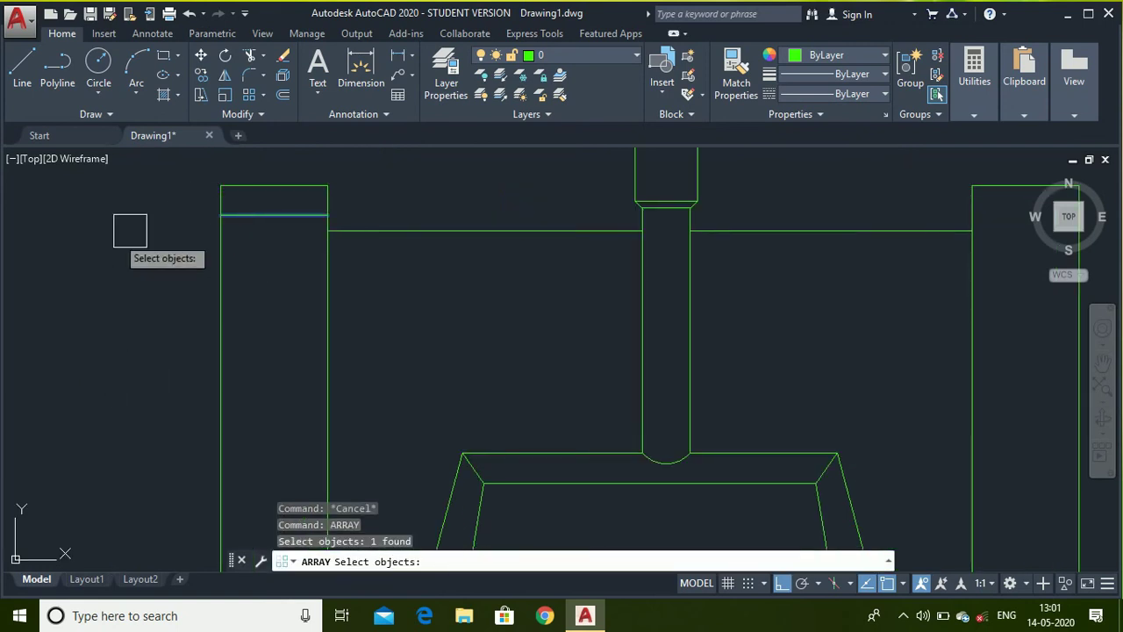
key(Return)
key(Down)
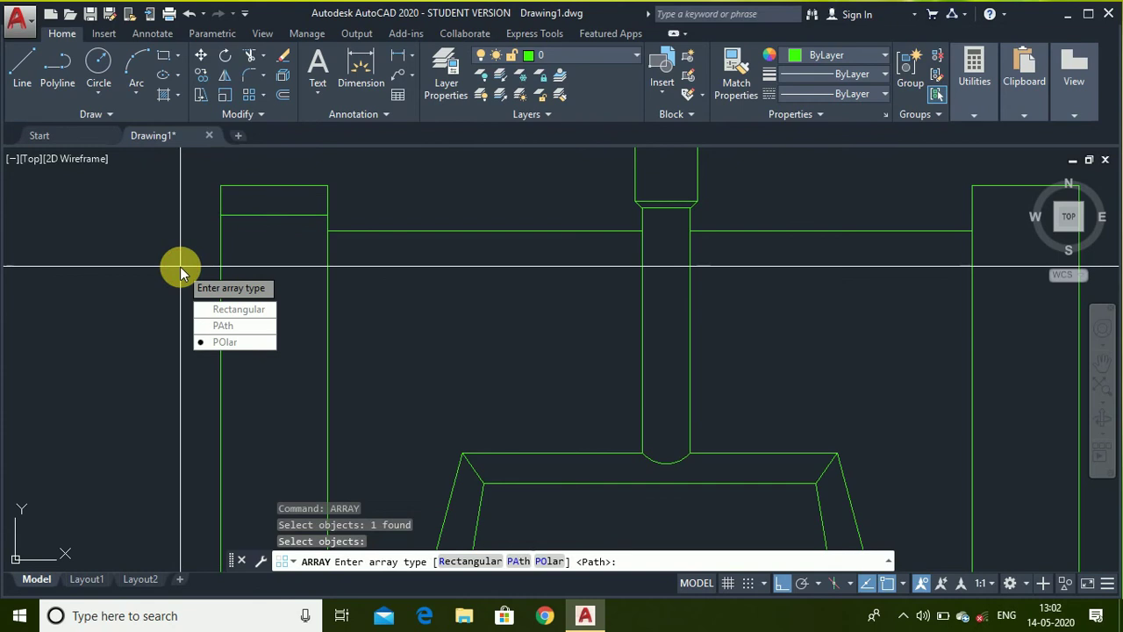
key(Up)
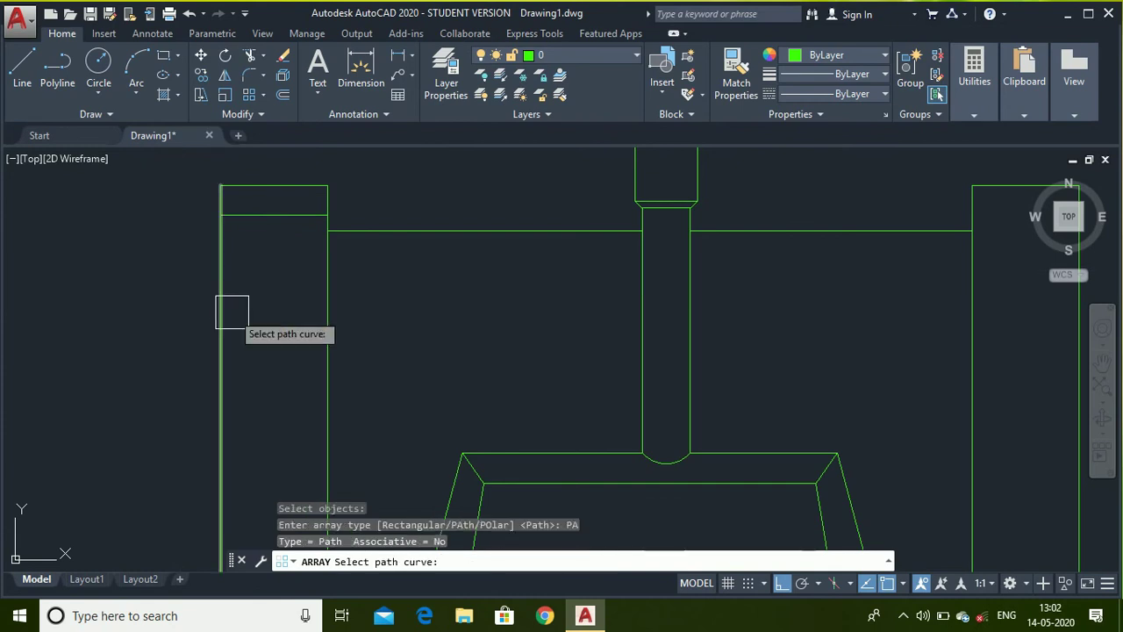
click(230, 301)
Inspect the repeated cross lines along the tank's left track and finish the path array with its default settings.
scroll(276, 255, down, 5)
scroll(278, 290, down, 2)
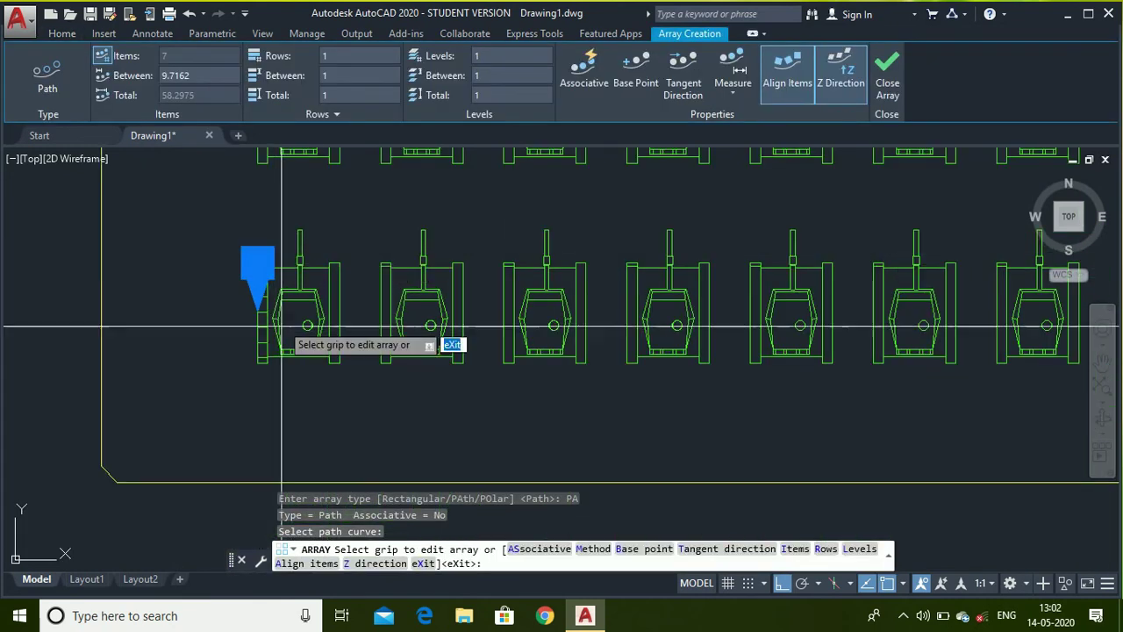
scroll(254, 368, up, 6)
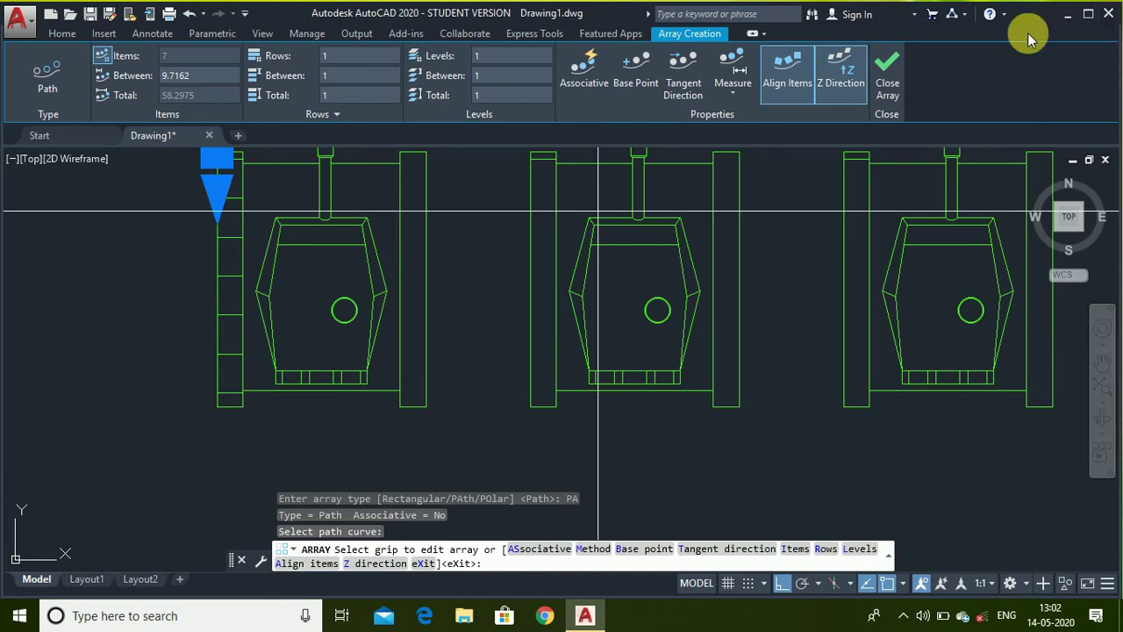
click(901, 81)
scroll(363, 341, down, 4)
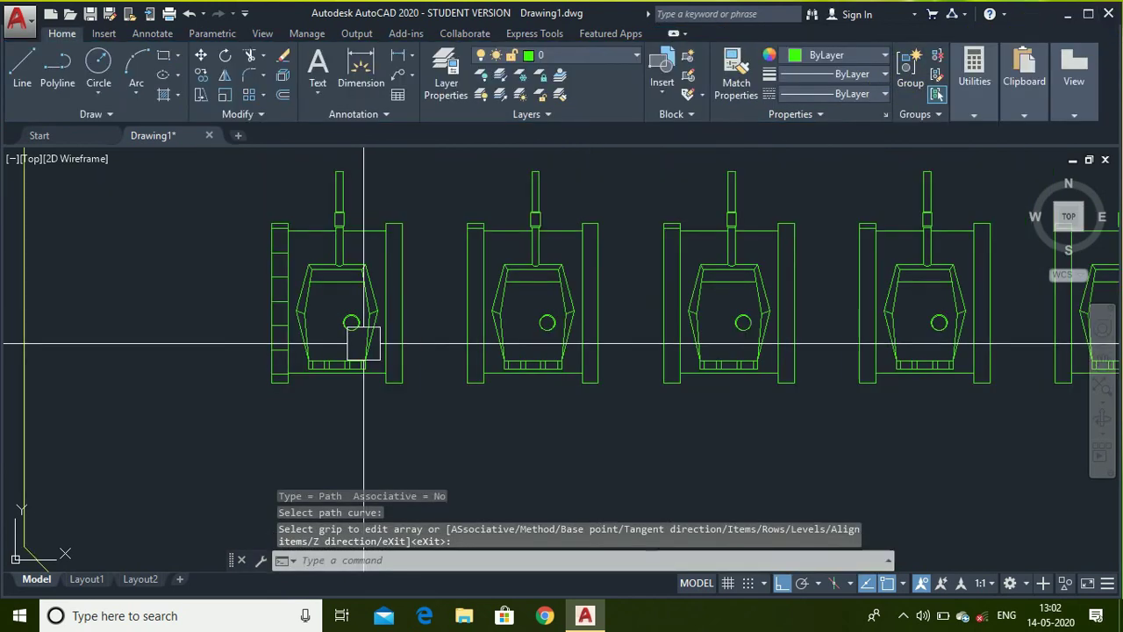
scroll(180, 360, up, 8)
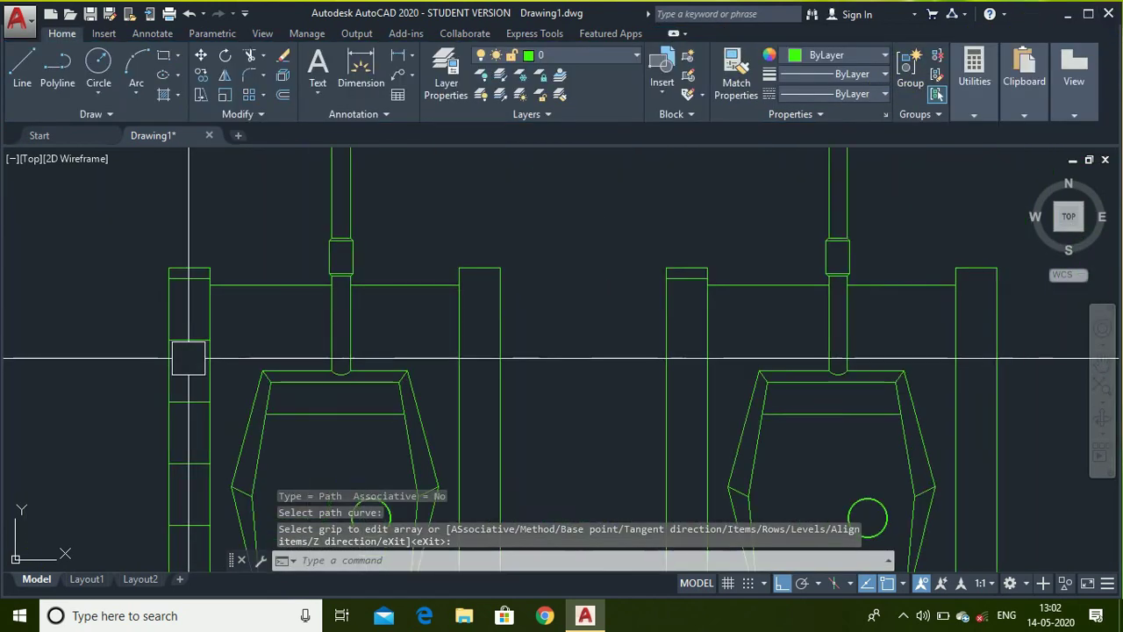
scroll(182, 335, down, 10)
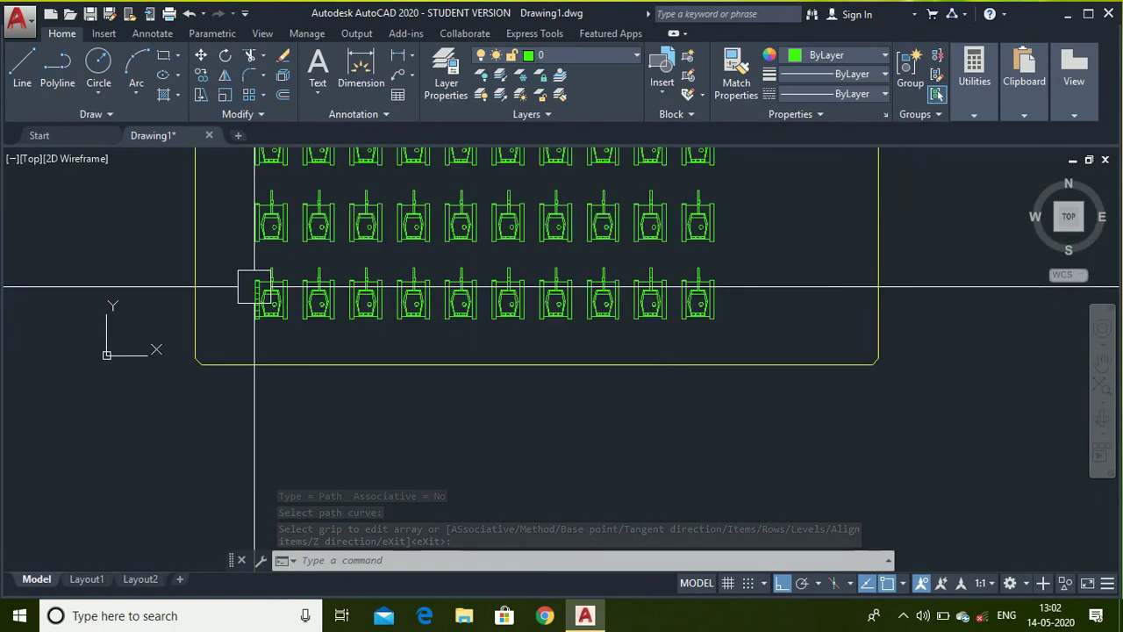
scroll(293, 375, down, 2)
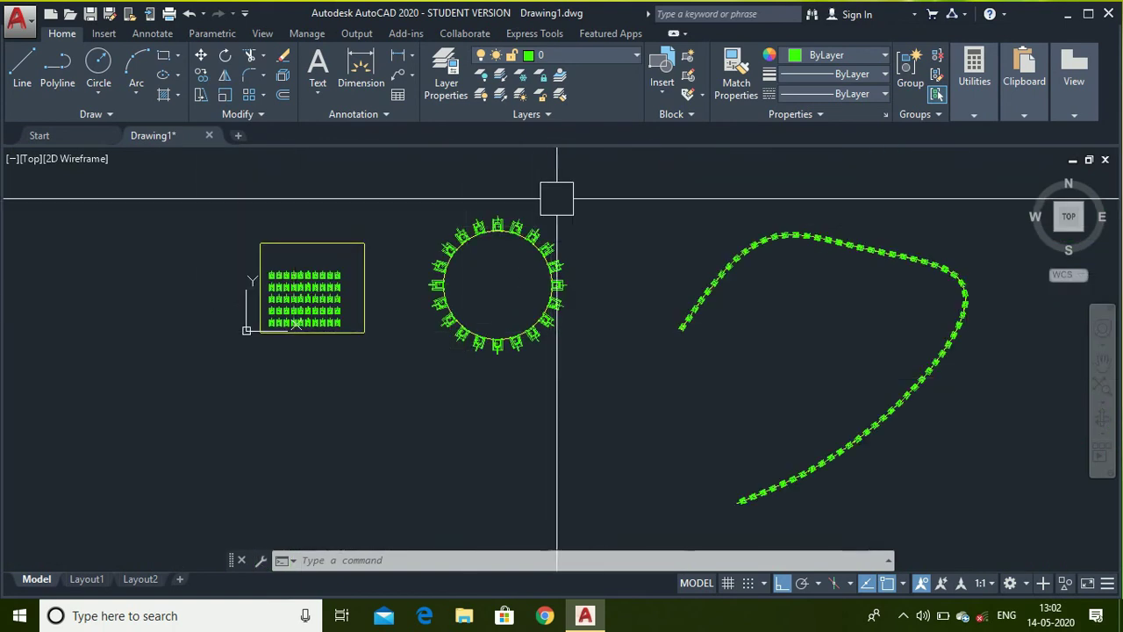
Draw a horizontal line inside the yellow frame above the top row of tanks, spanning from the first tank to the last one.
scroll(279, 260, up, 8)
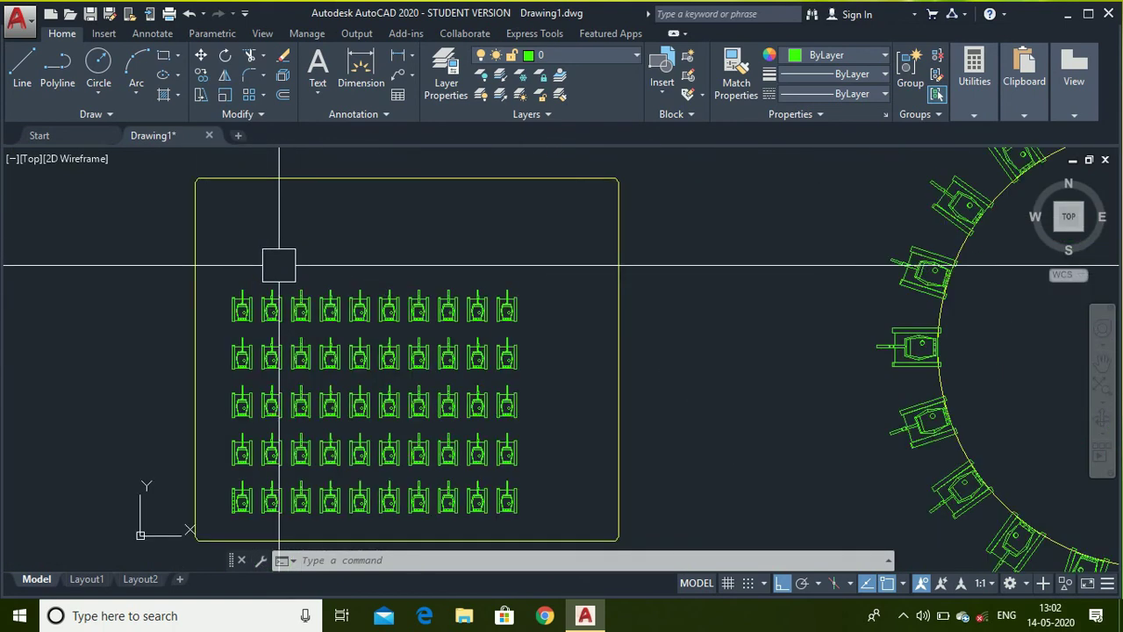
scroll(251, 343, down, 2)
scroll(251, 343, up, 5)
scroll(251, 343, down, 5)
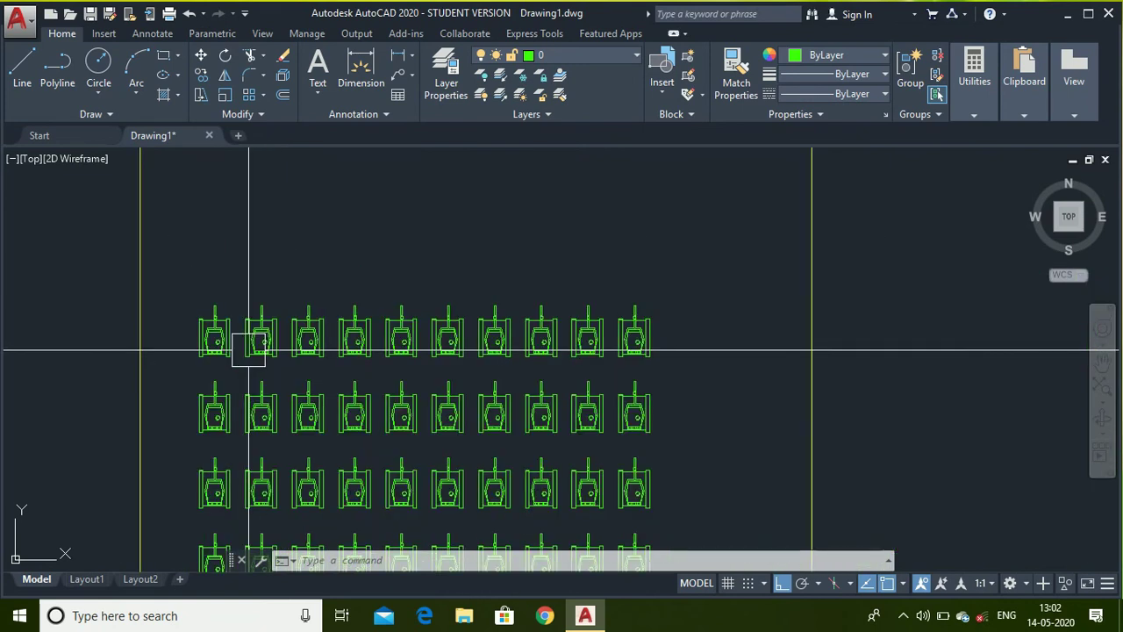
scroll(251, 343, up, 2)
scroll(327, 244, up, 2)
text(l)
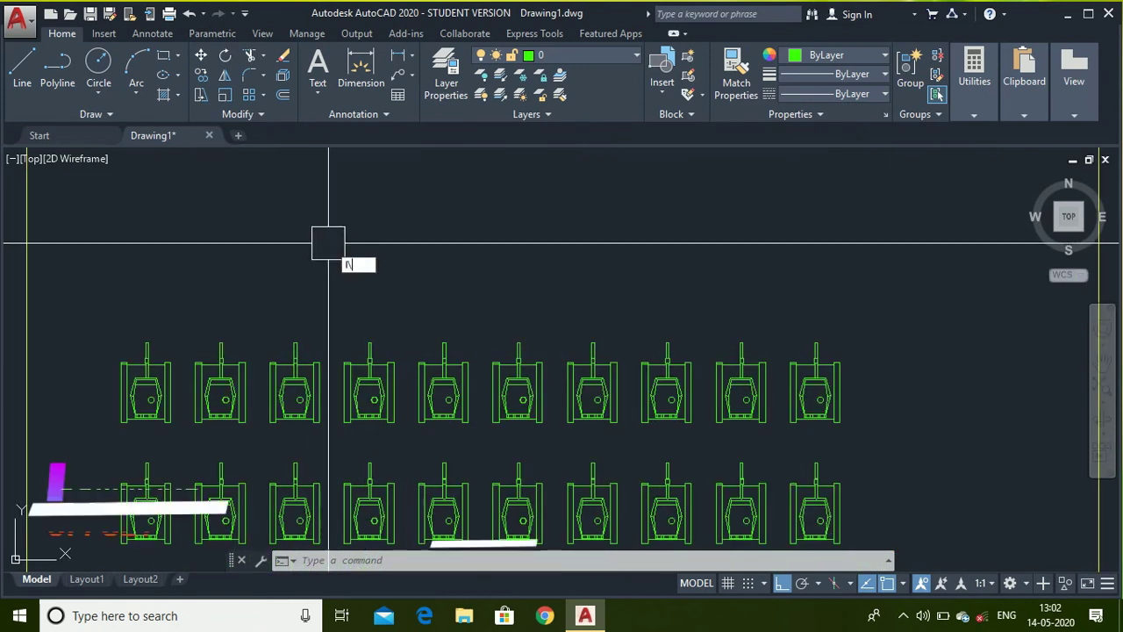
key(Return)
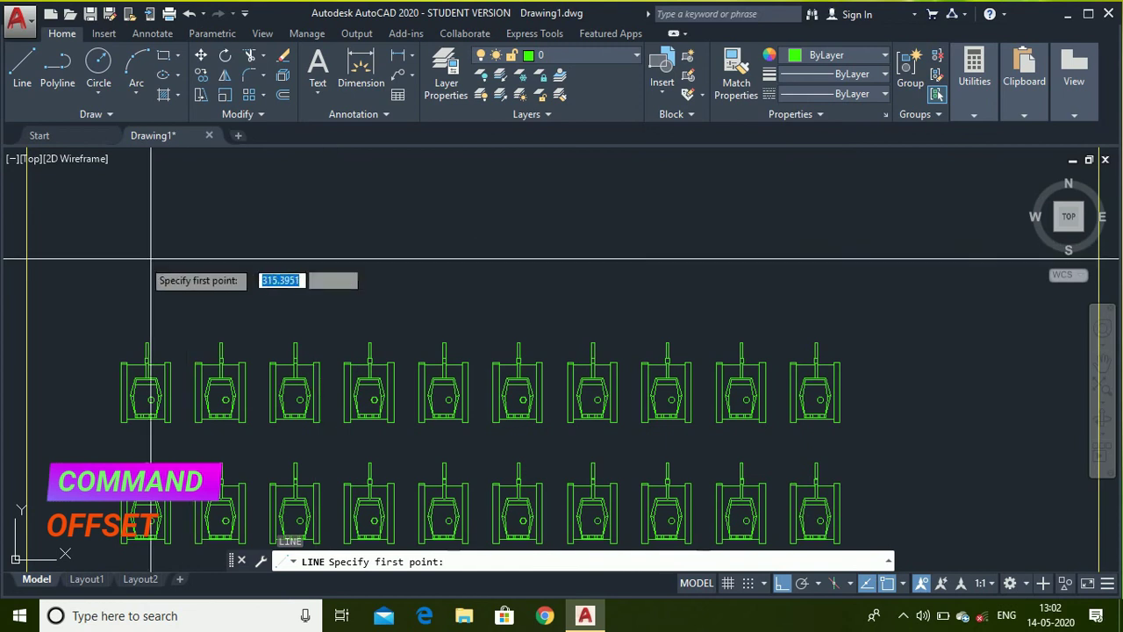
click(143, 259)
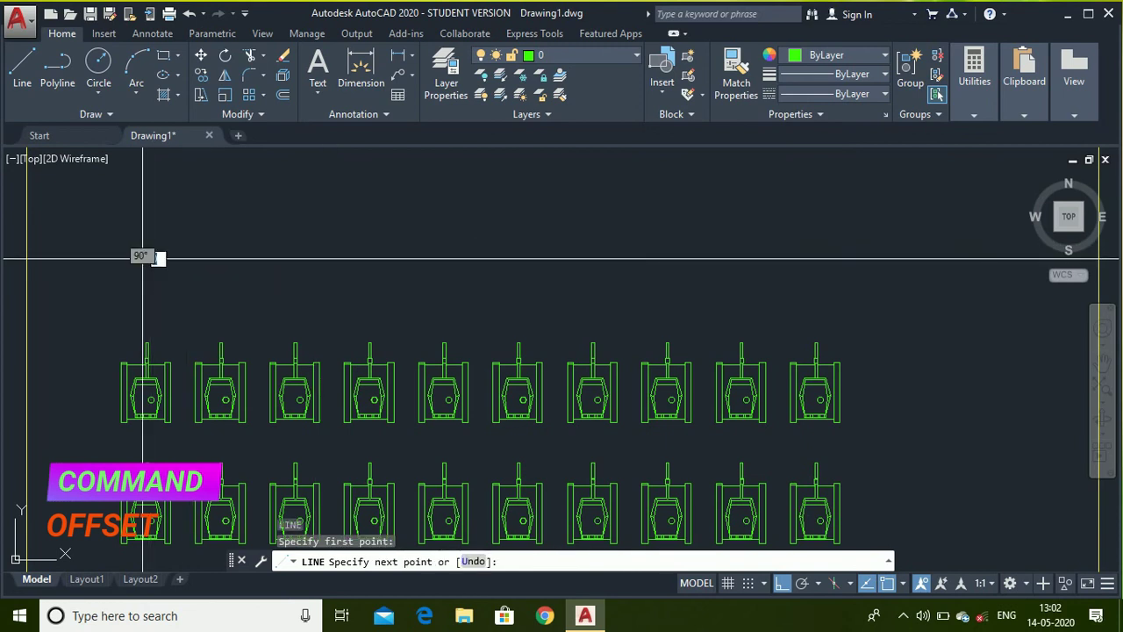
click(813, 283)
key(Escape)
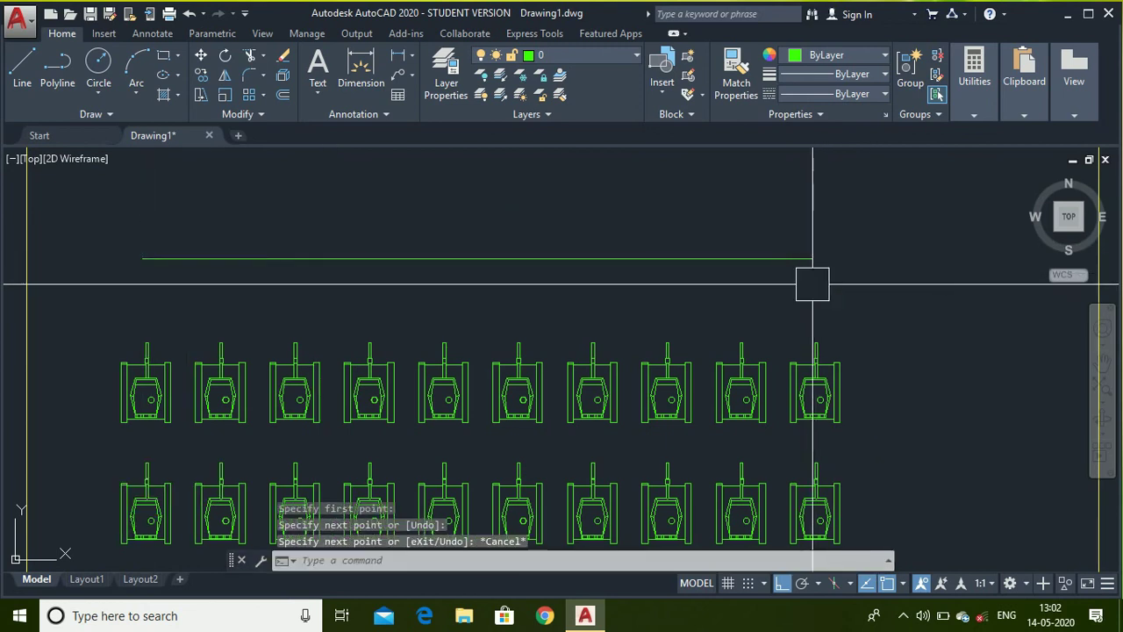
Offset the horizontal line above the tanks upward by 10 and inspect the resulting pair of parallel lines.
text(offset)
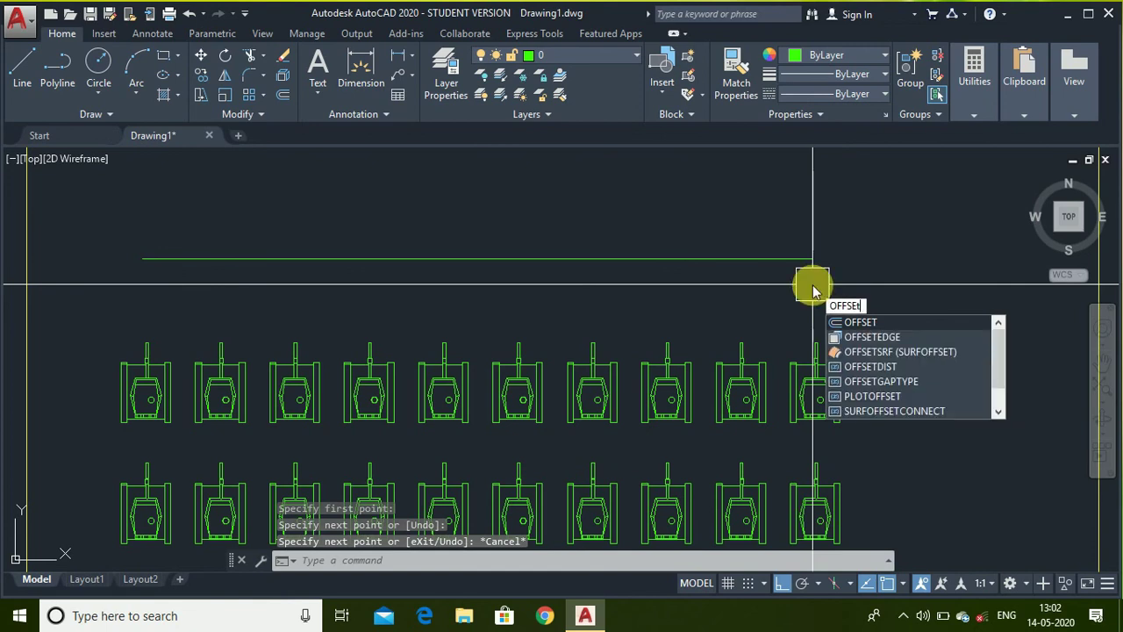
key(Return)
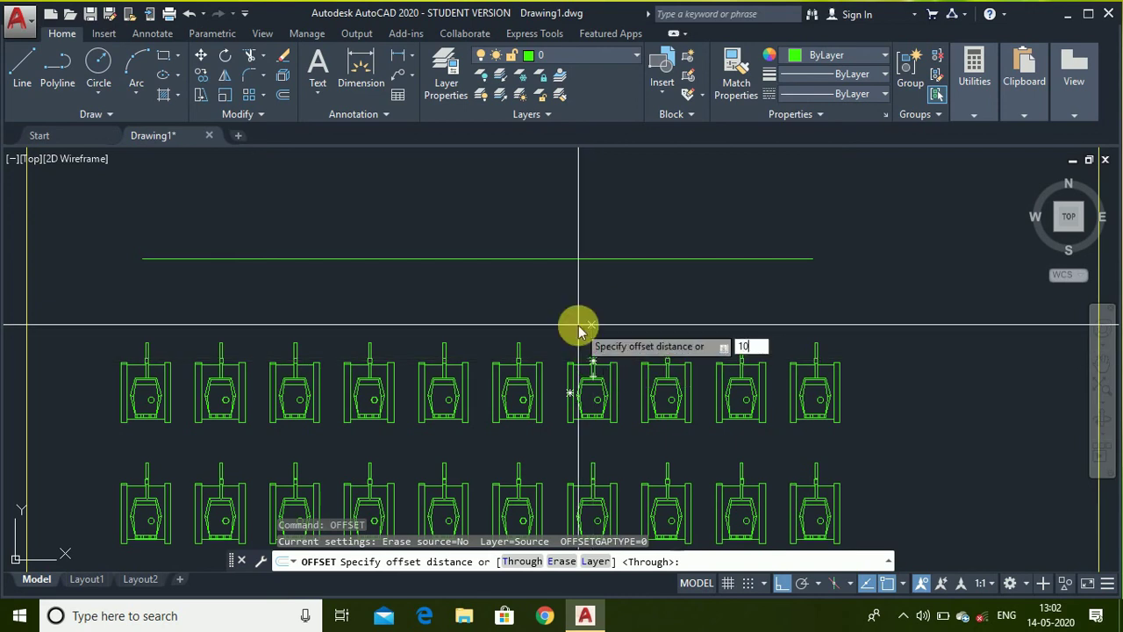
text(10)
key(Return)
click(541, 257)
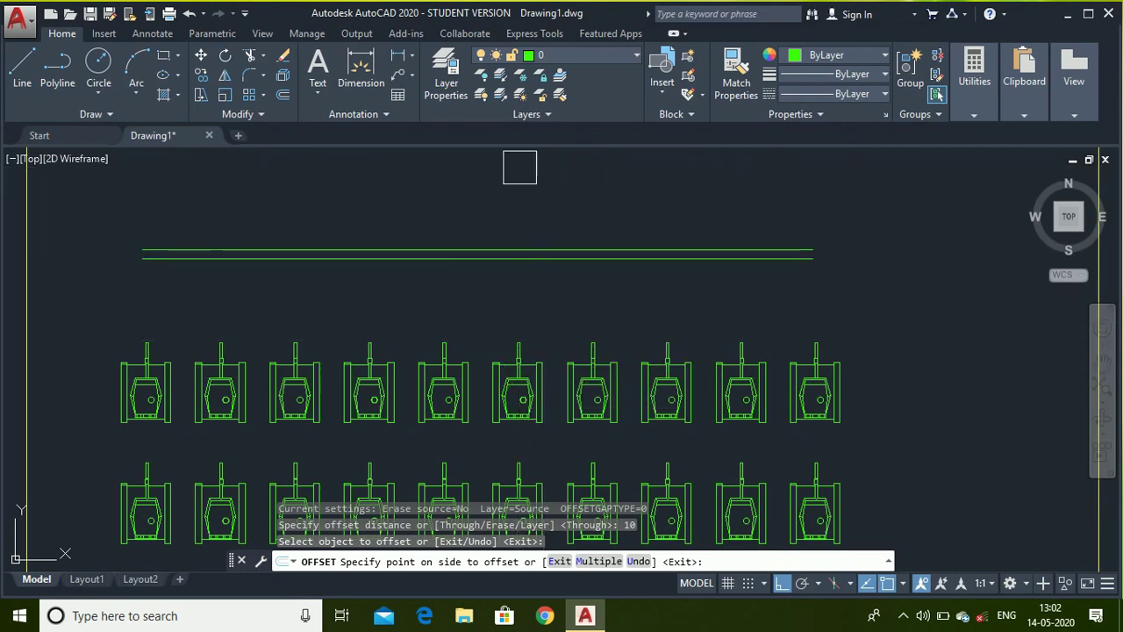
click(517, 171)
scroll(328, 237, up, 5)
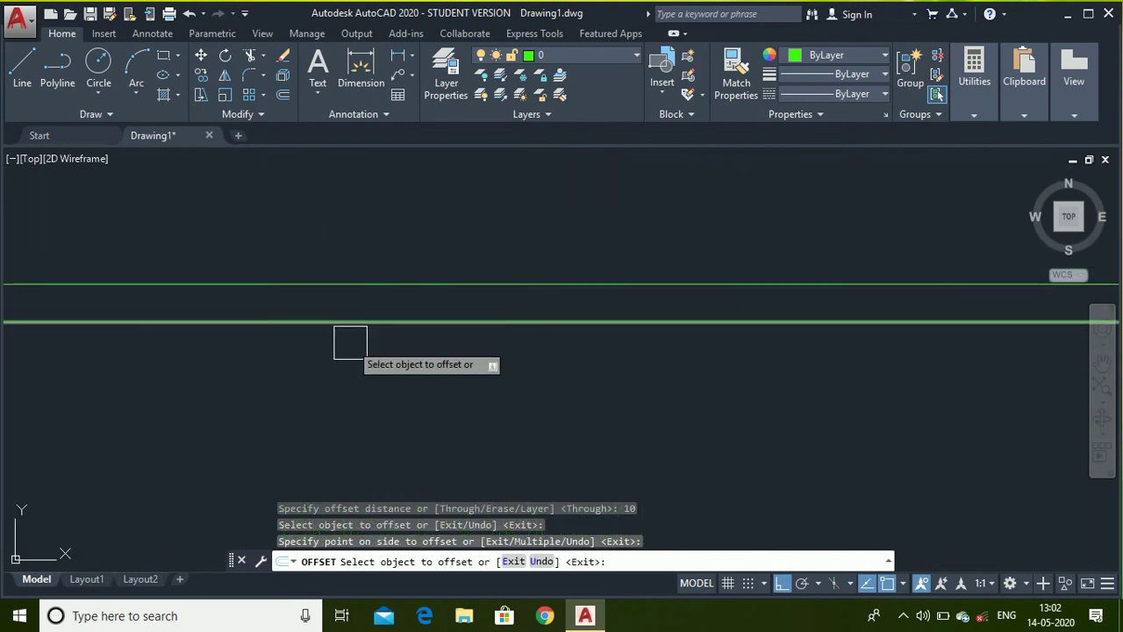
scroll(351, 325, down, 5)
scroll(459, 298, up, 4)
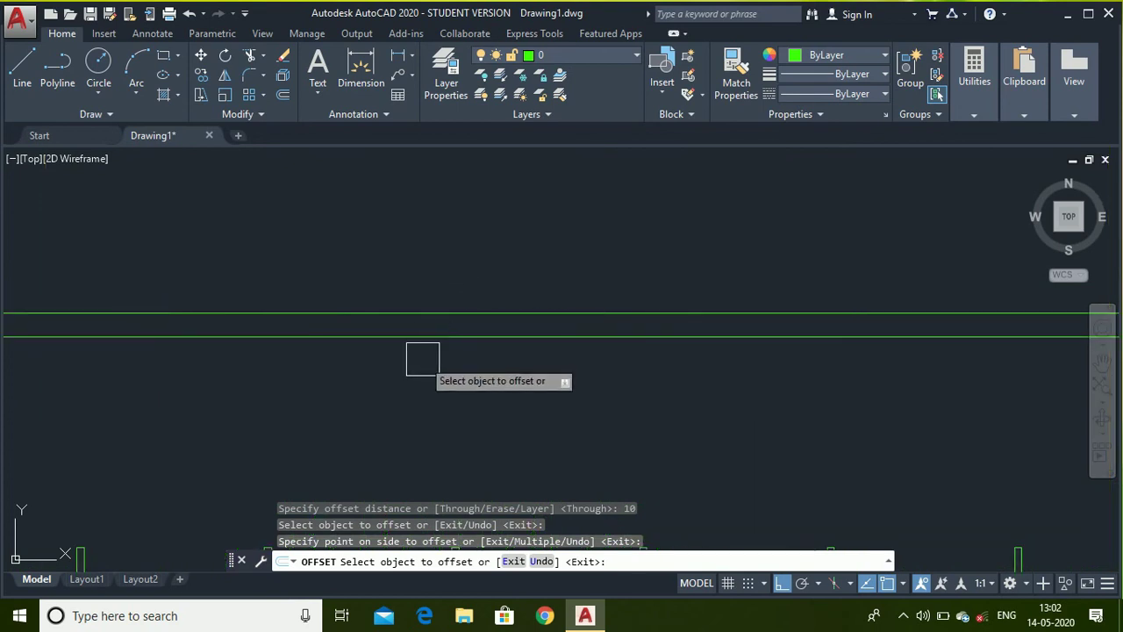
scroll(416, 355, up, 1)
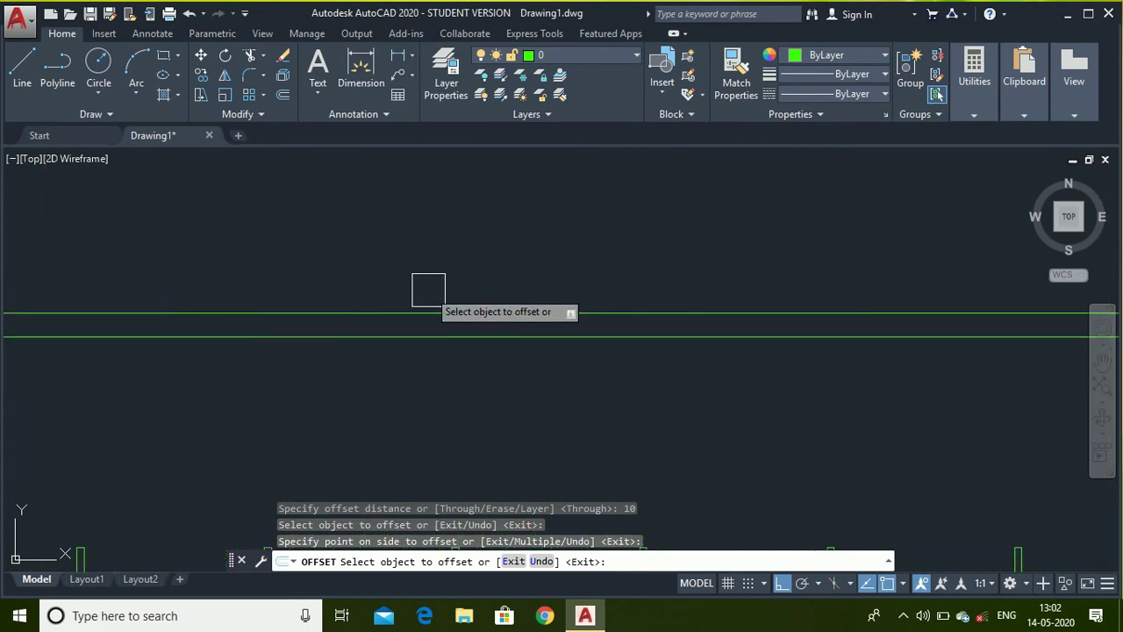
scroll(408, 312, down, 5)
scroll(399, 320, down, 6)
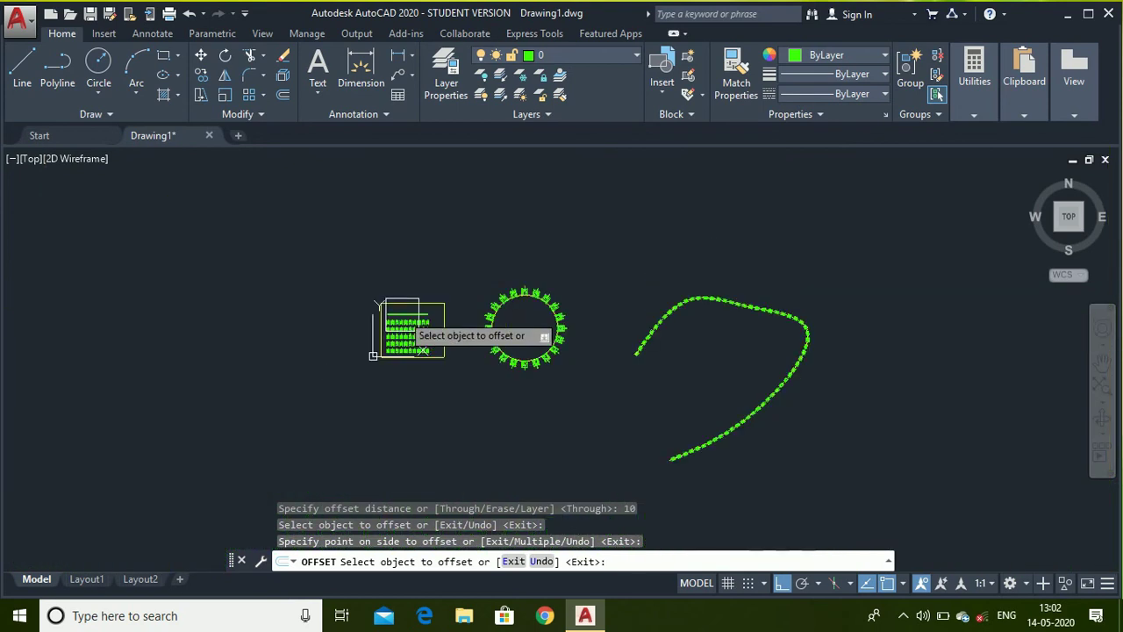
scroll(735, 311, up, 4)
scroll(488, 401, up, 3)
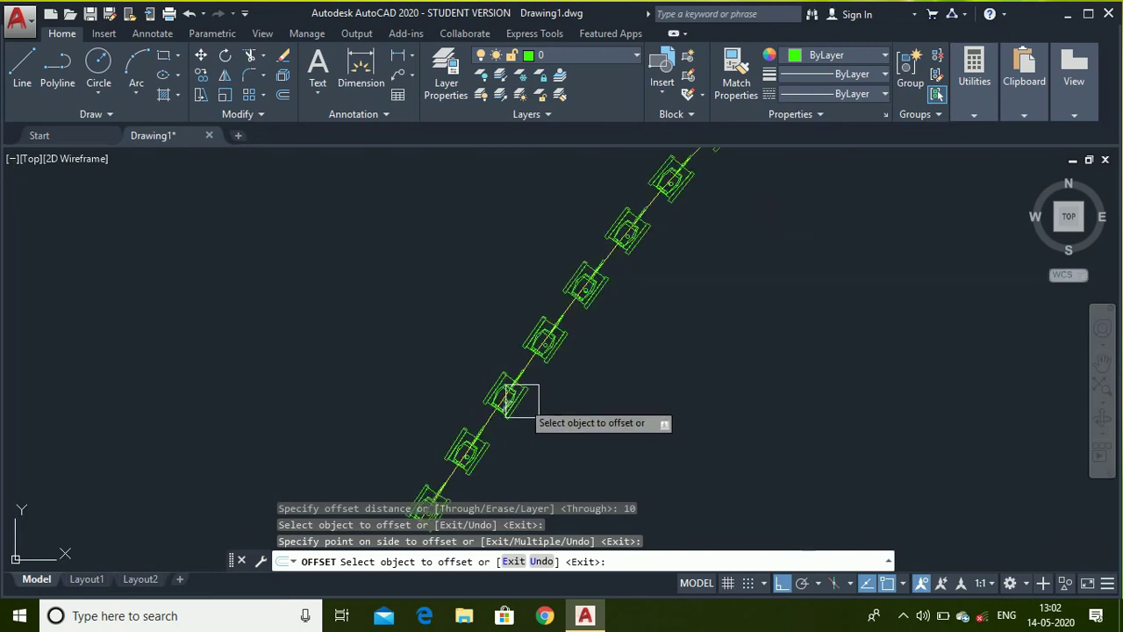
scroll(519, 395, up, 2)
scroll(535, 321, up, 5)
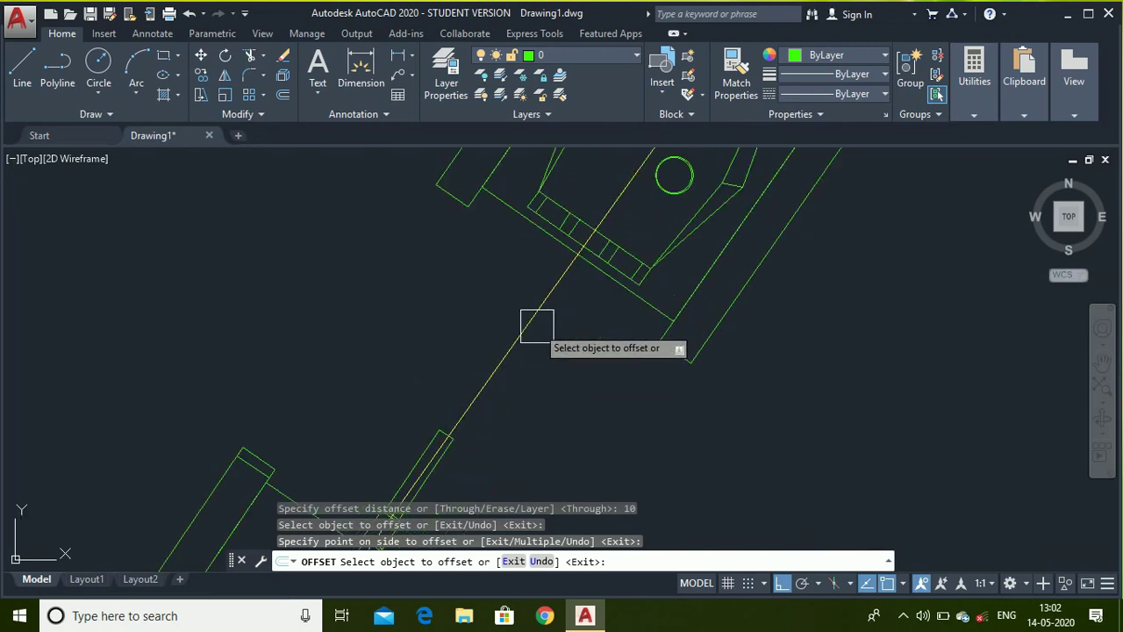
scroll(510, 347, down, 5)
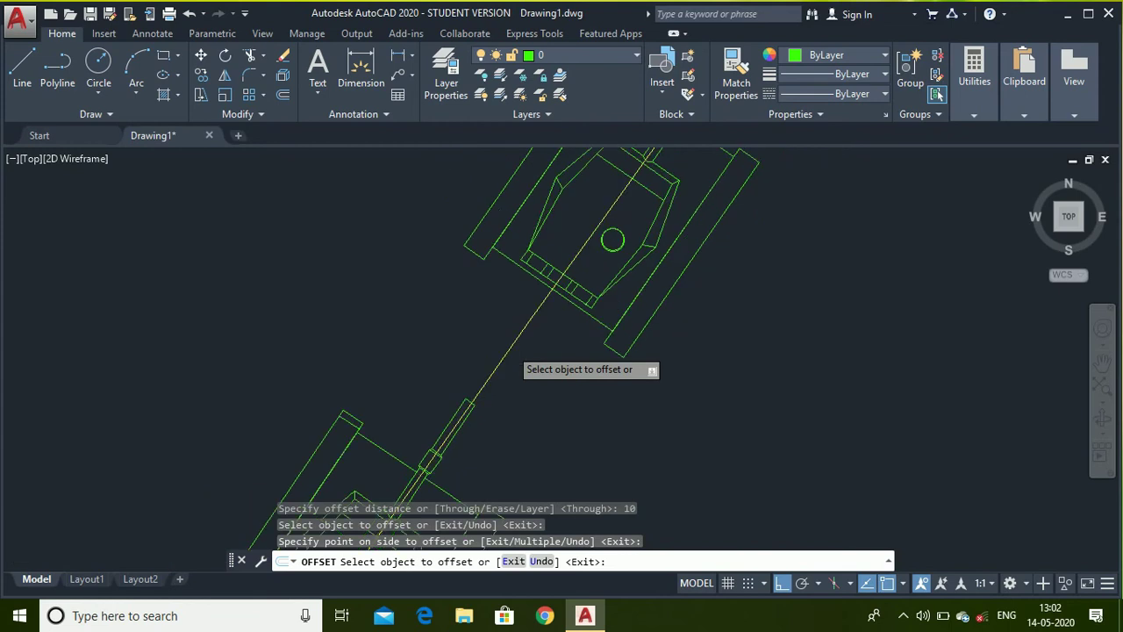
scroll(509, 348, up, 5)
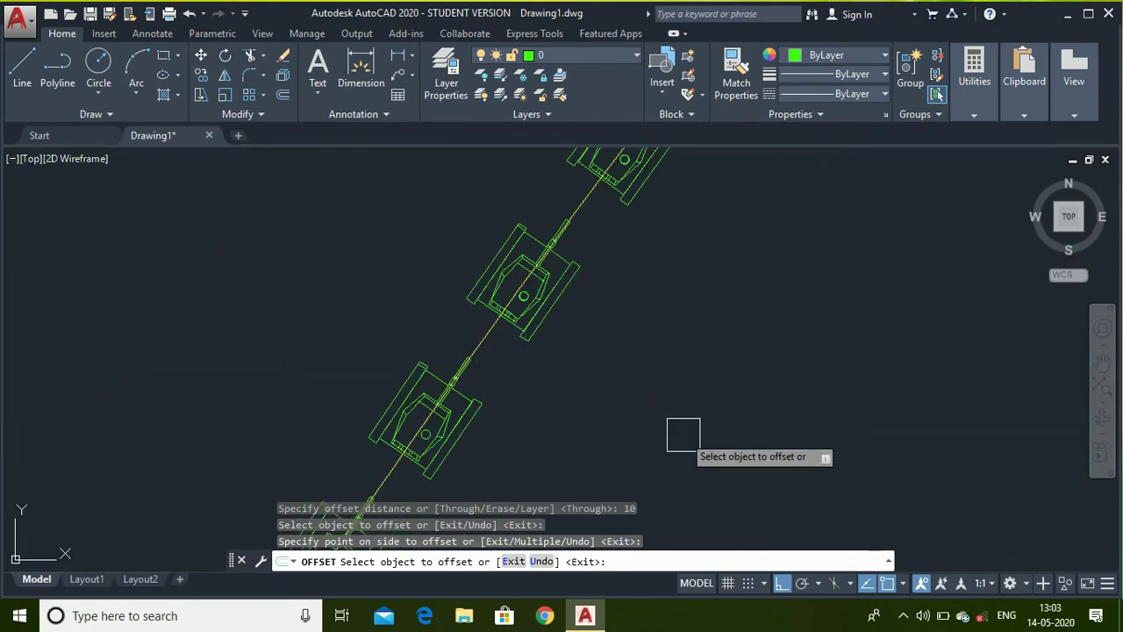
scroll(526, 361, up, 3)
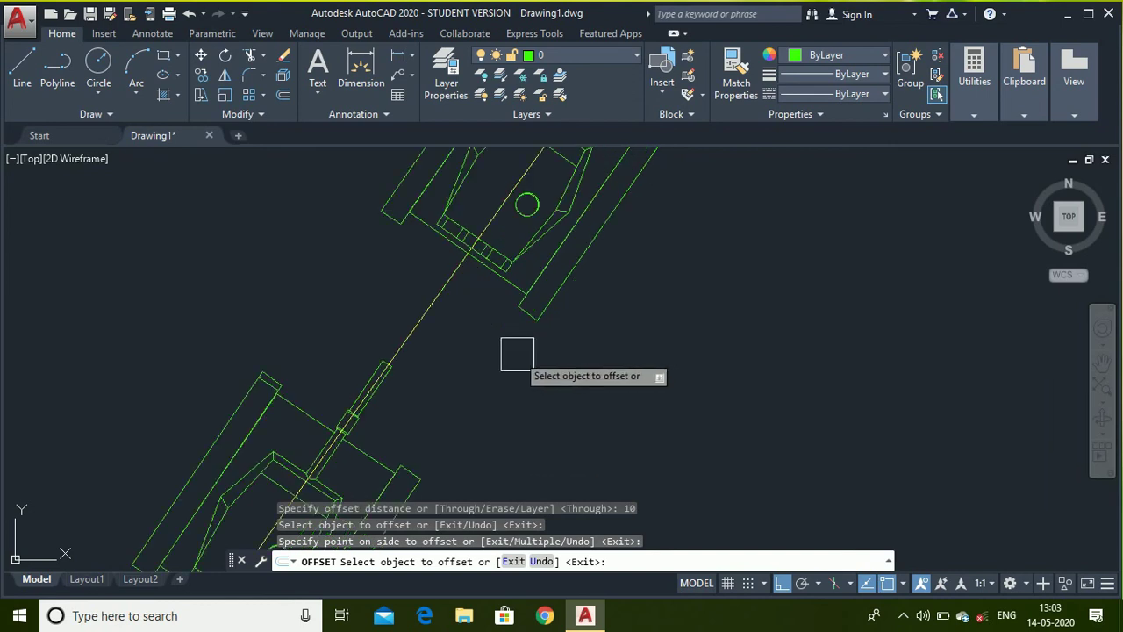
scroll(416, 332, up, 2)
click(416, 332)
scroll(416, 332, down, 3)
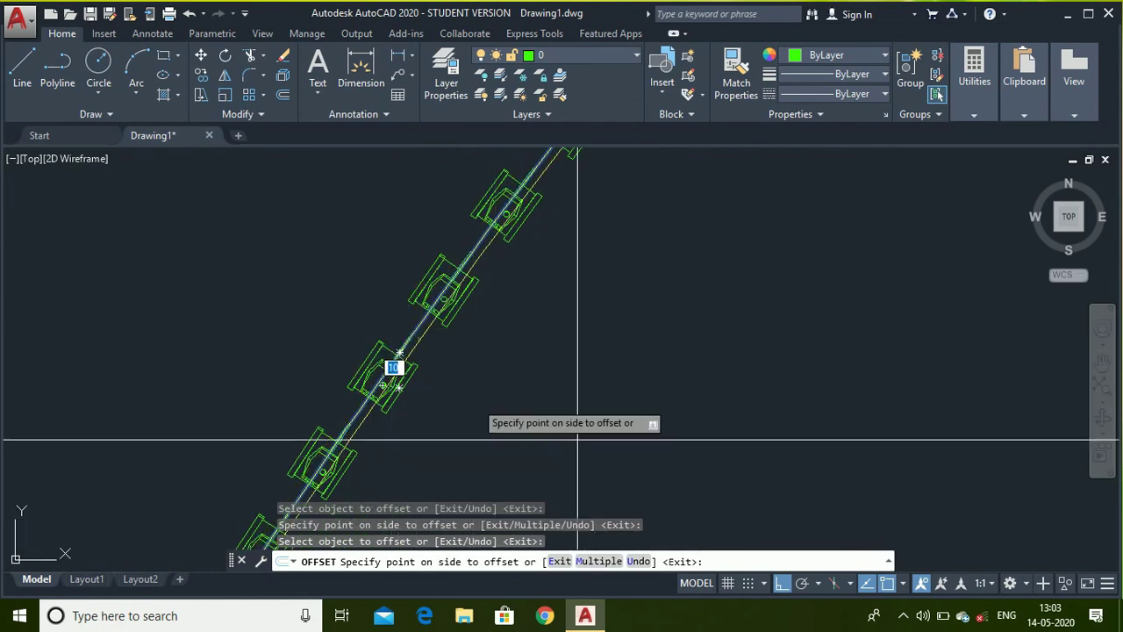
key(Escape)
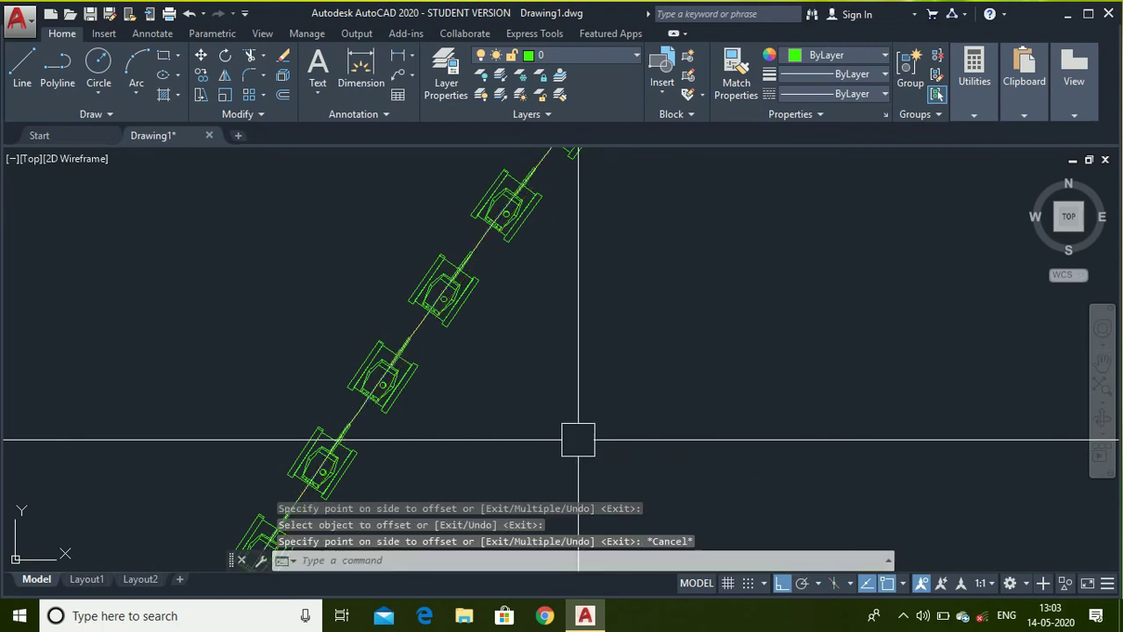
Offset the yellow curved path running through the row of tanks by 50 toward the inner side of the curve.
text(OFFSET)
key(Return)
scroll(385, 322, up, 2)
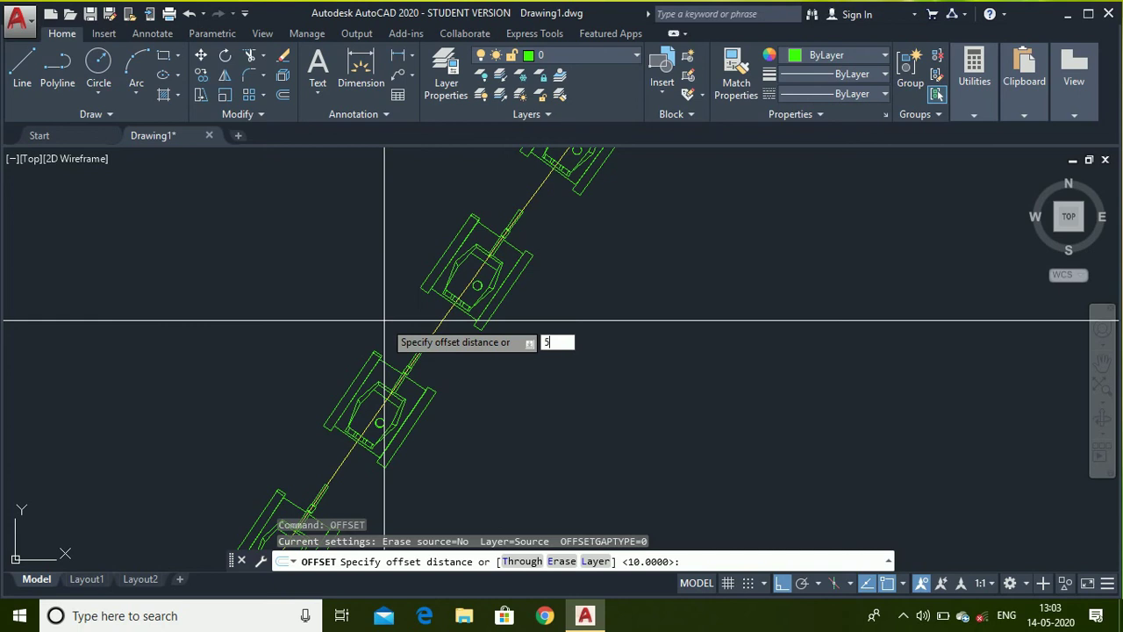
text(50)
key(Return)
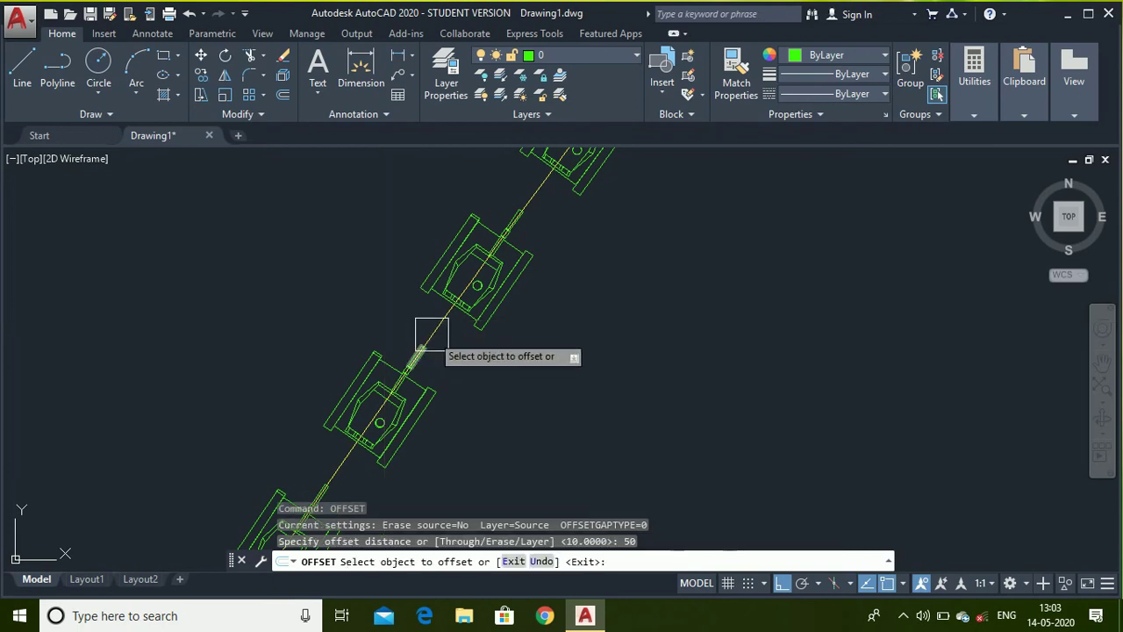
scroll(427, 324, up, 2)
click(426, 324)
scroll(595, 371, down, 5)
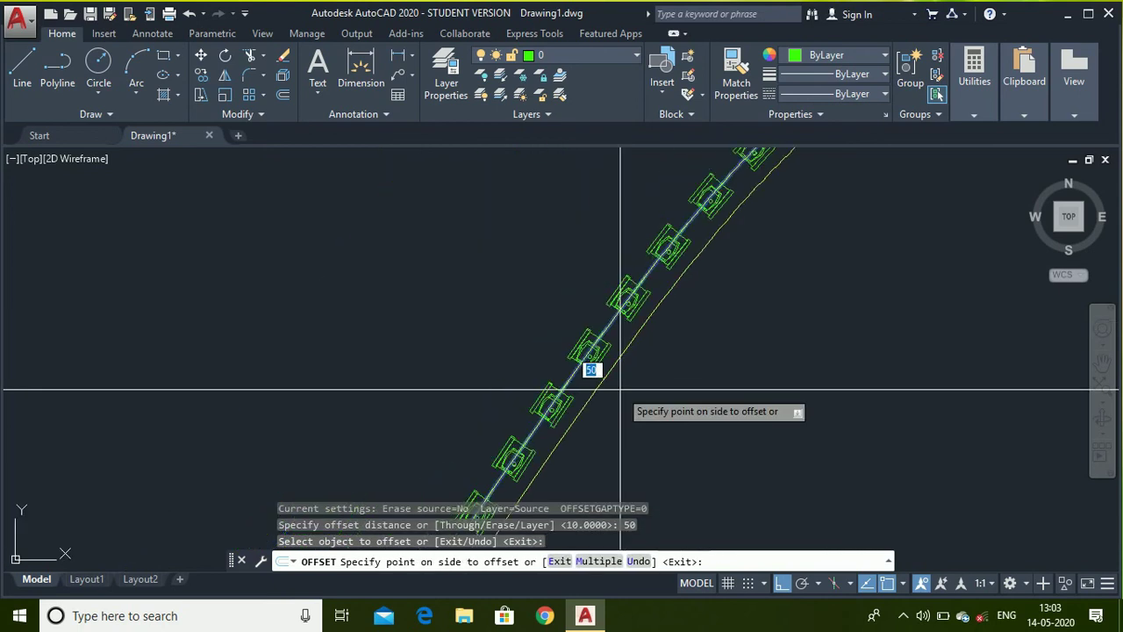
click(894, 474)
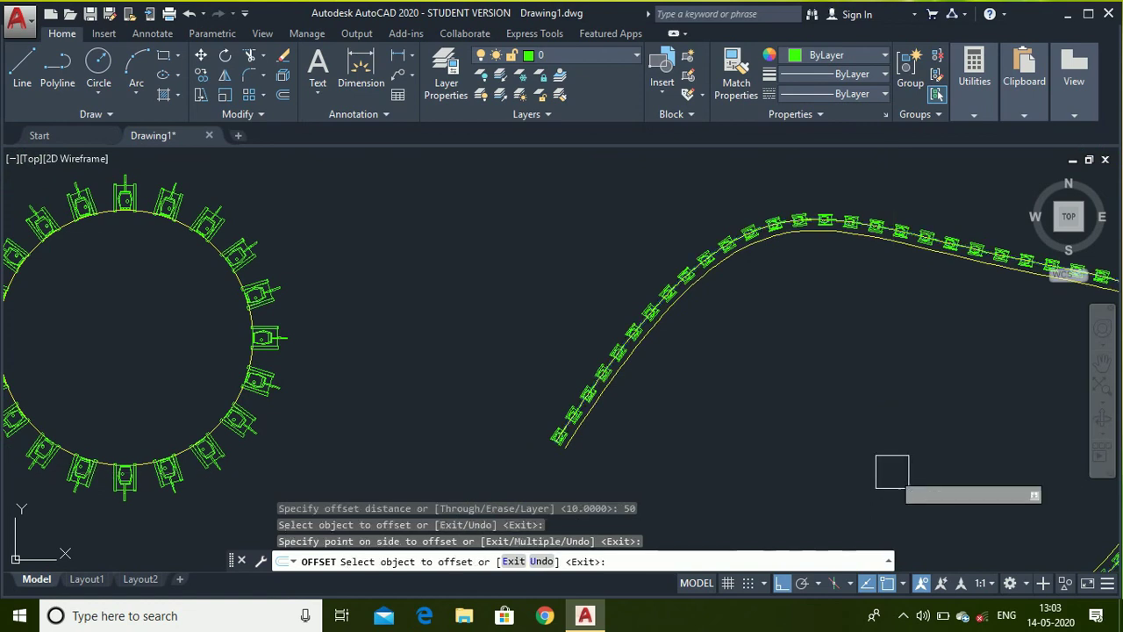
scroll(512, 414, up, 5)
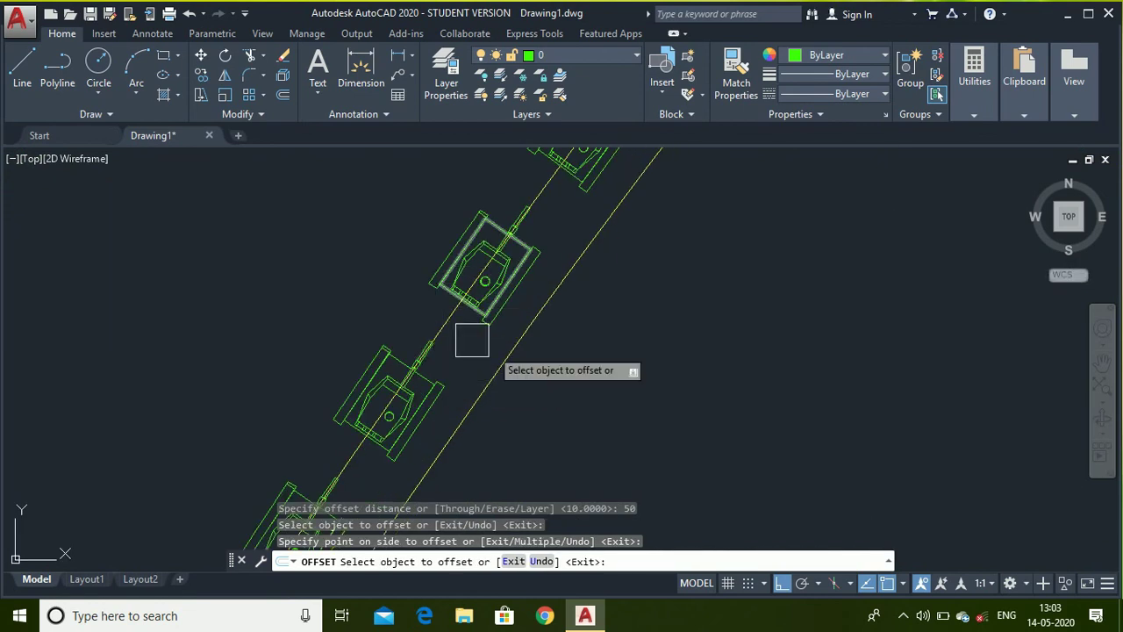
scroll(388, 284, down, 5)
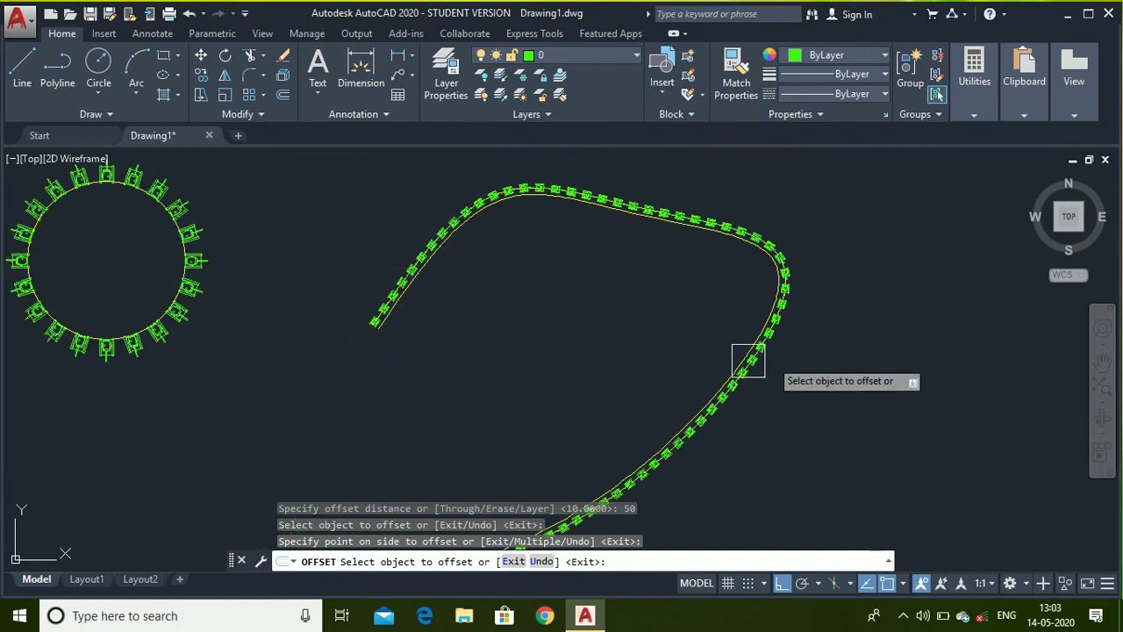
scroll(747, 358, down, 4)
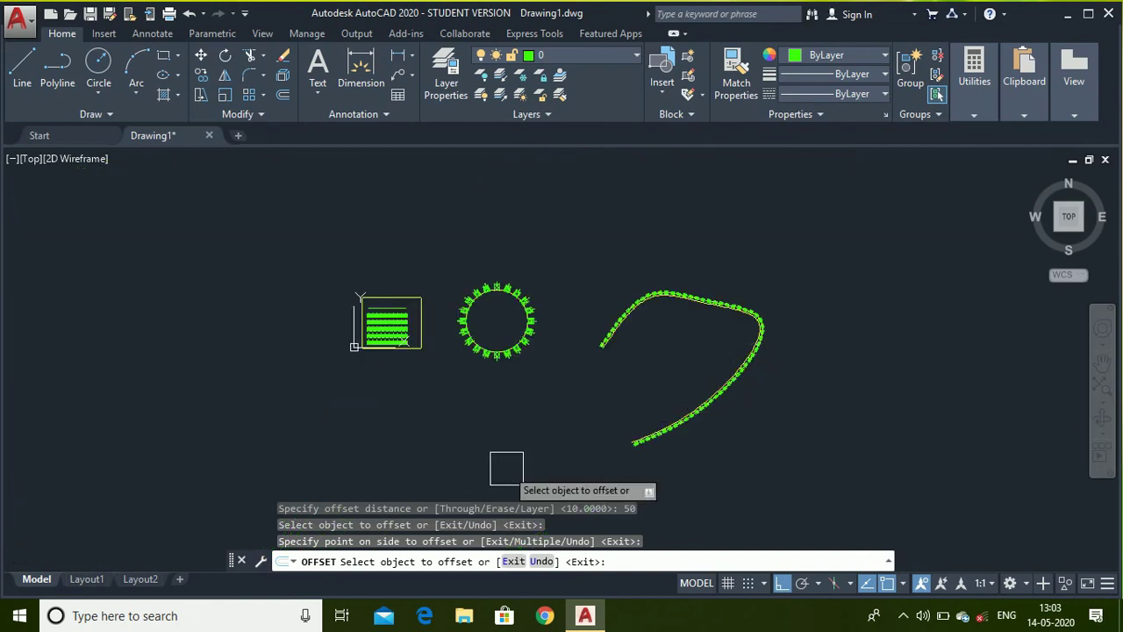